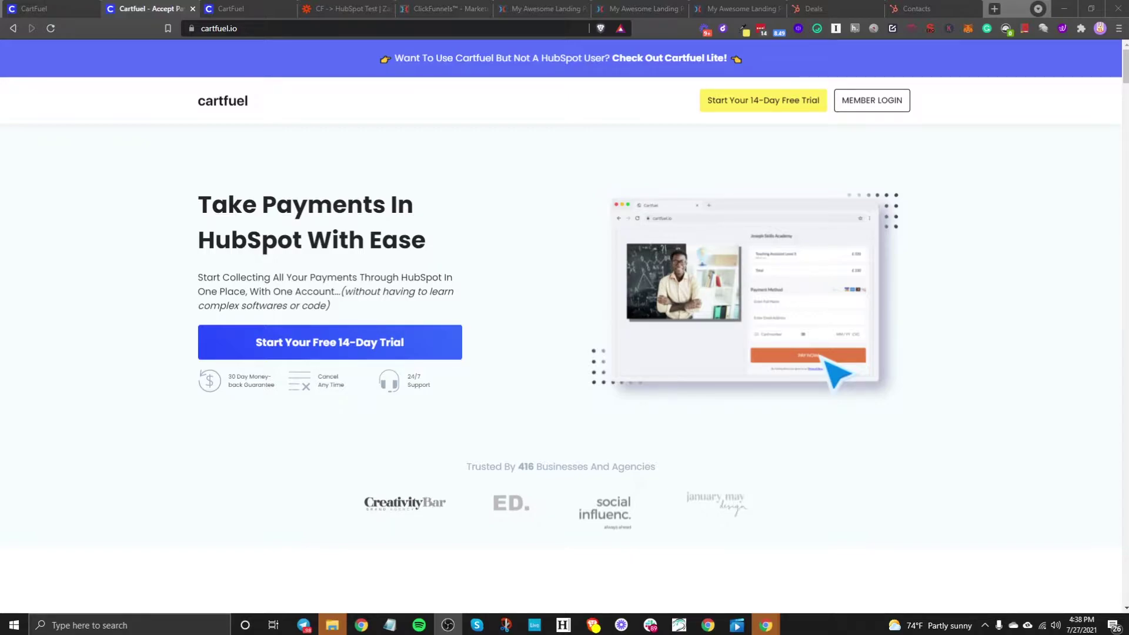
# Step: Switch to the 'CF -> HubSpot Test' Zapier zap with its five steps
pyautogui.click(359, 10)
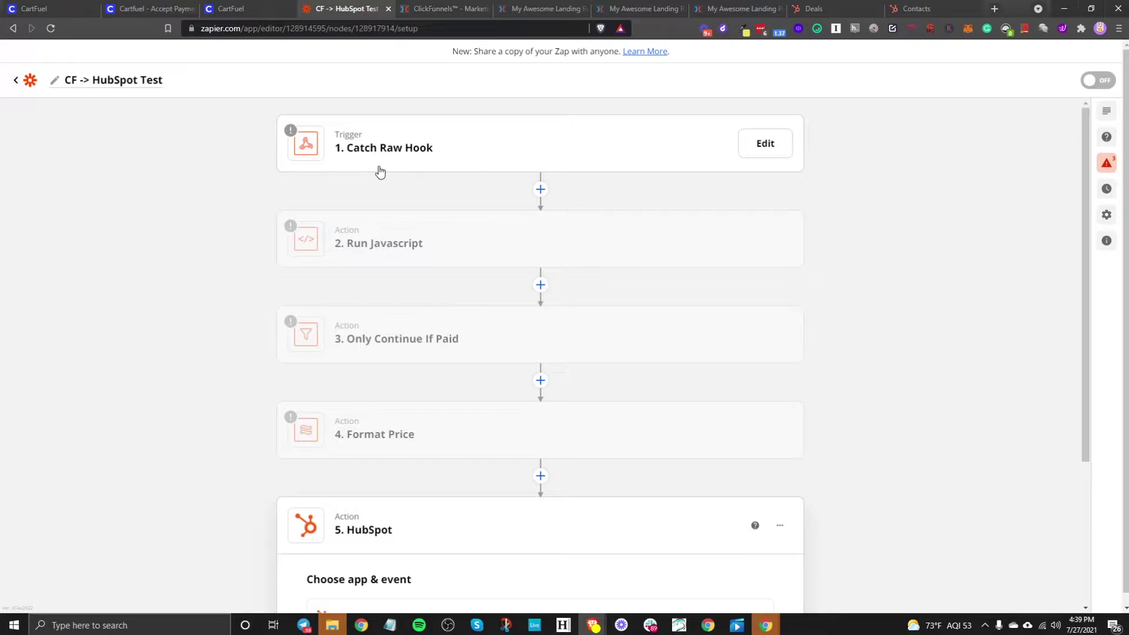
# Step: Return to the 'Cartfuel - Accept Payments' homepage, 'Take Payments In HubSpot With Ease'
pyautogui.click(150, 8)
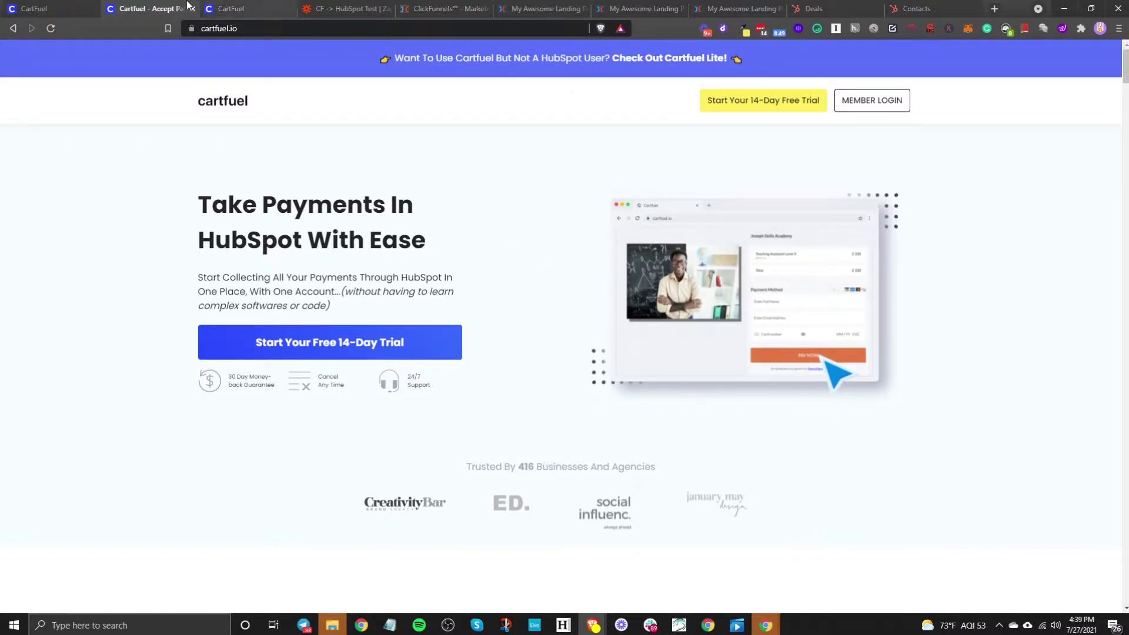
# Step: In CartFuel Settings > Payment Gateways > External Integrations, start the HubSpot connection
pyautogui.click(237, 7)
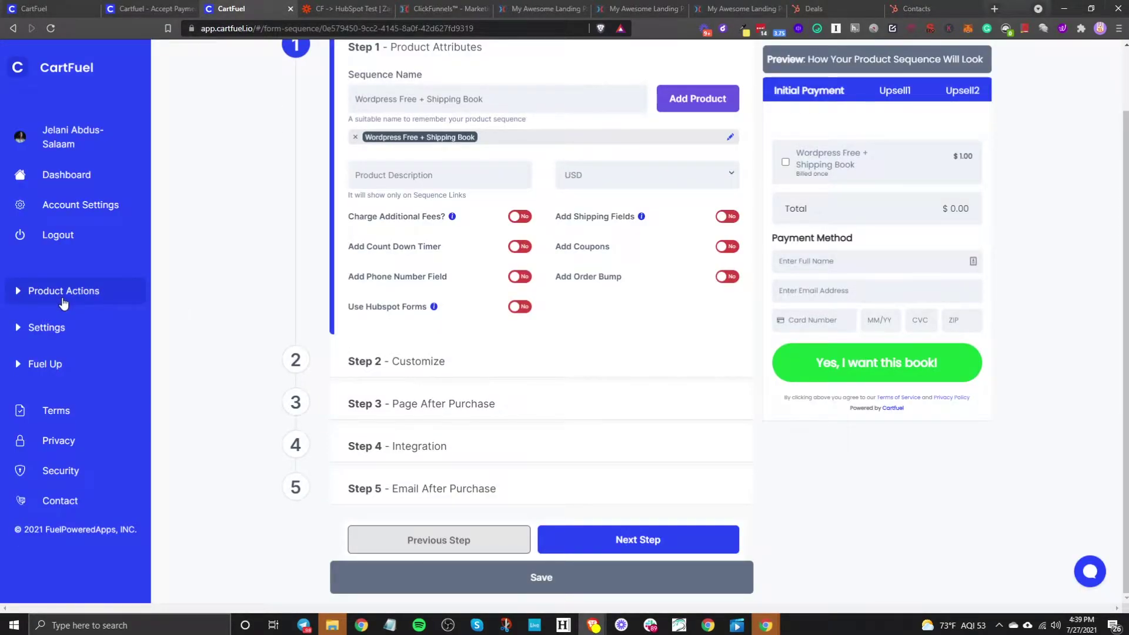
pyautogui.click(61, 326)
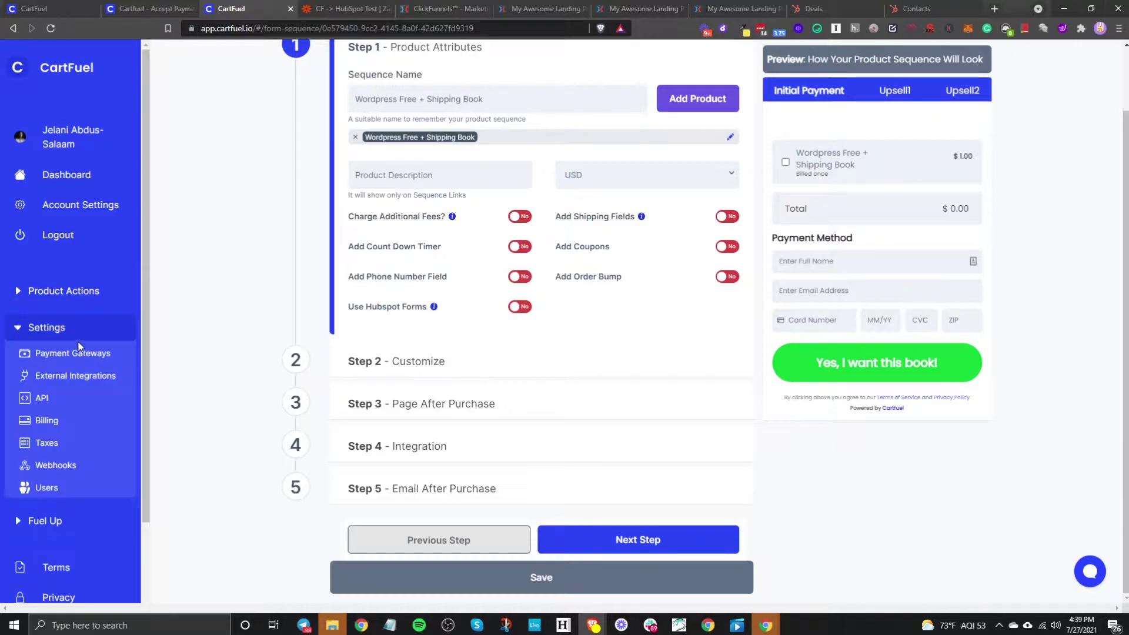
pyautogui.click(74, 353)
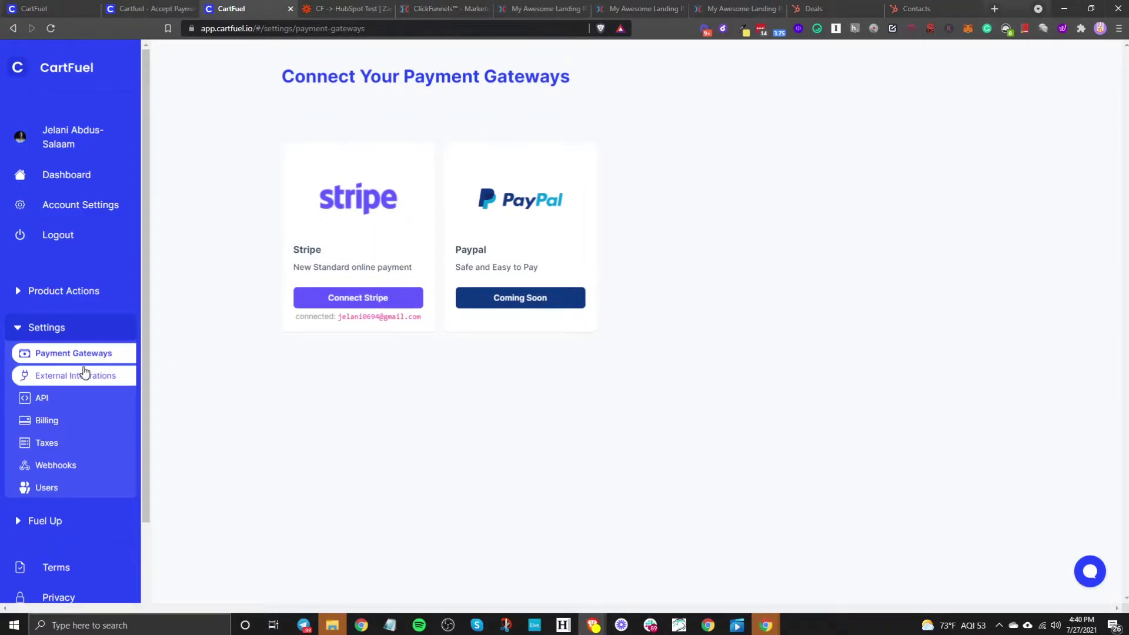
pyautogui.click(77, 382)
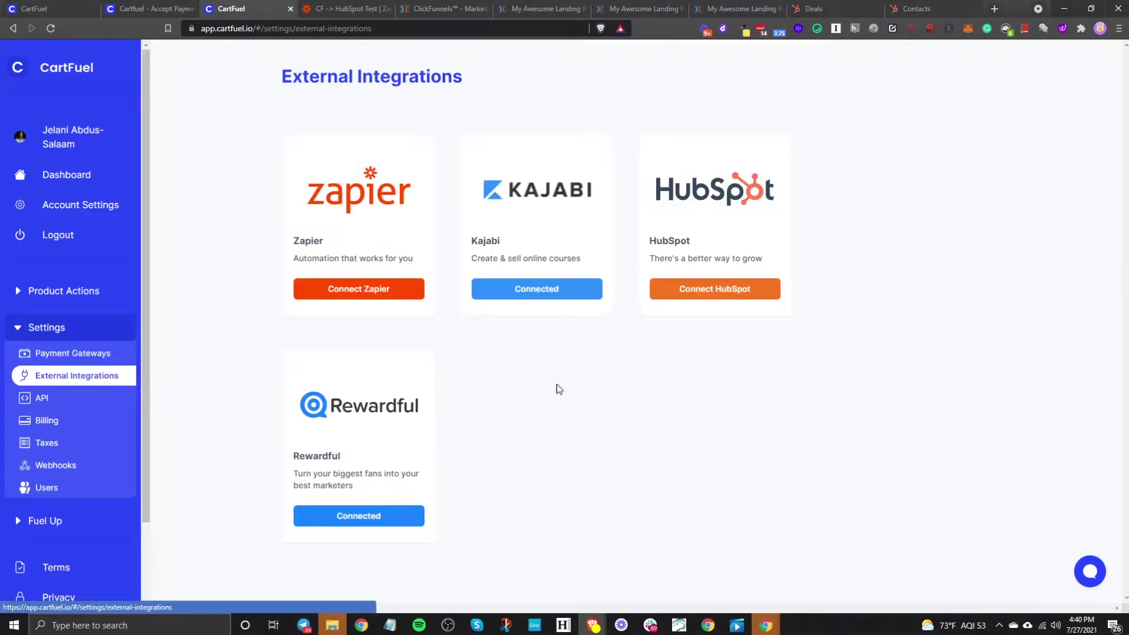
pyautogui.click(743, 294)
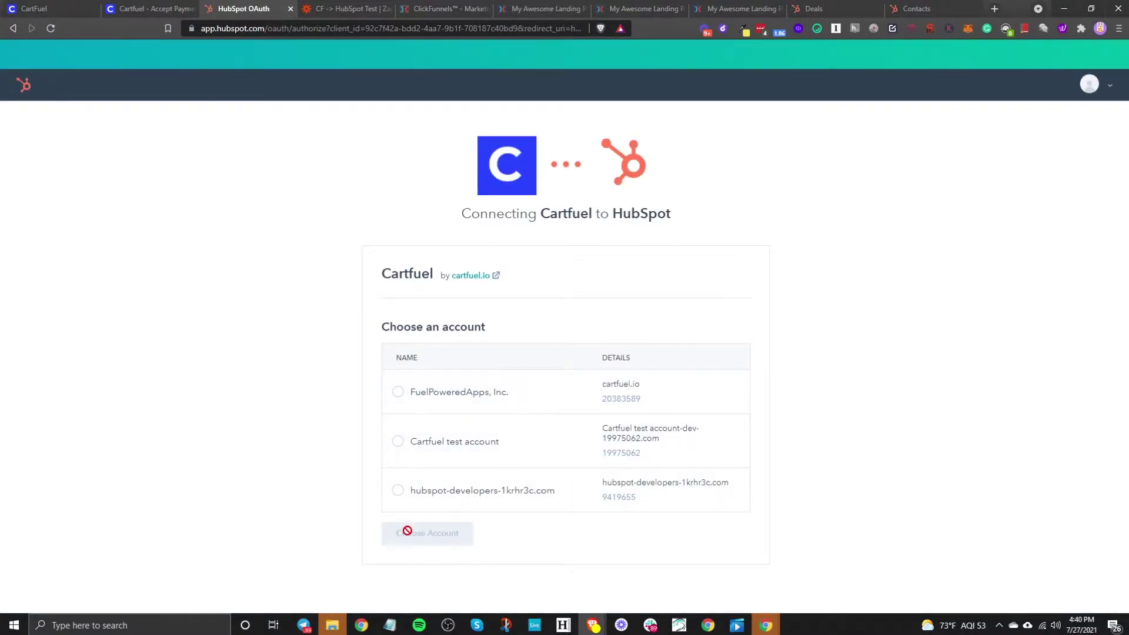
# Step: Leave HubSpot's authorization page and go back to CartFuel's External Integrations page
pyautogui.click(12, 28)
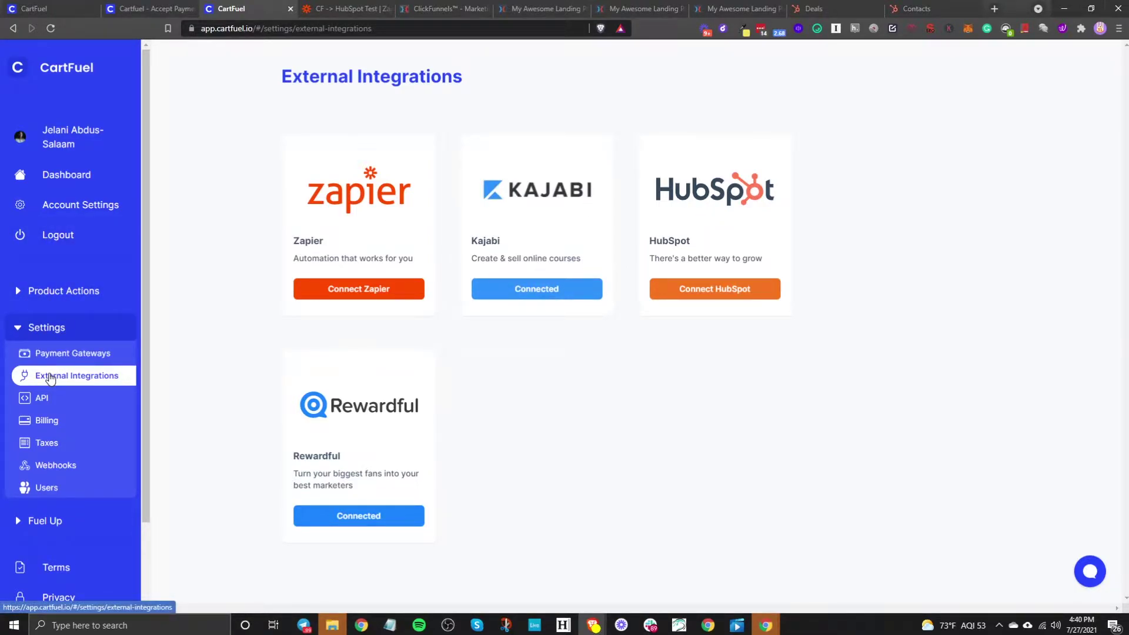
# Step: Create a new product sequence from Product Actions and name it 'HubSpot Book'
pyautogui.click(51, 298)
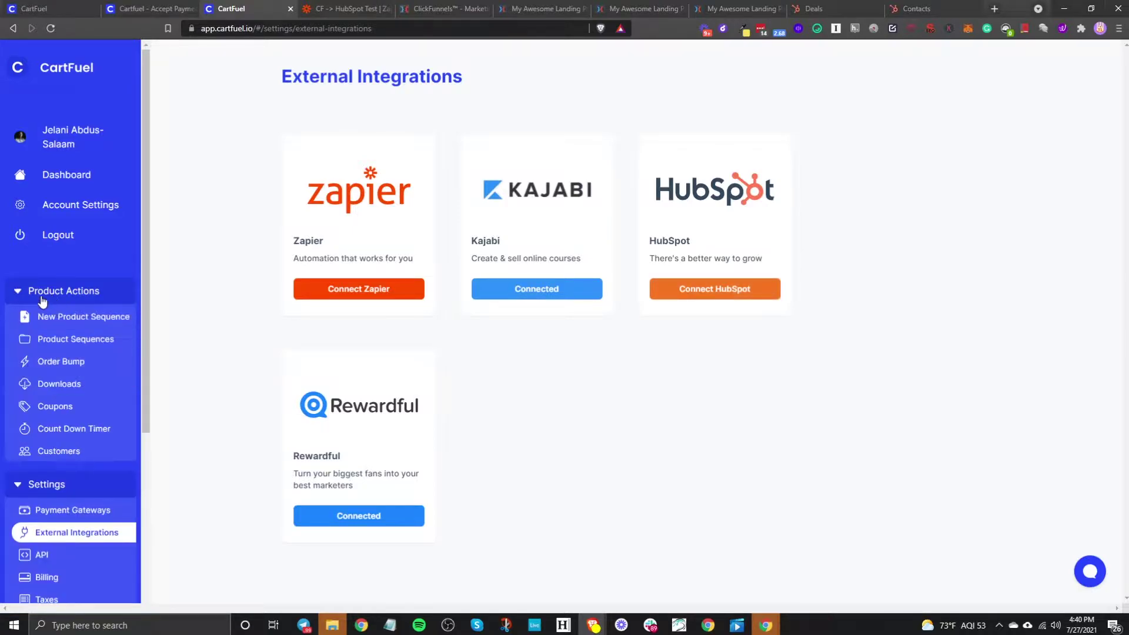
pyautogui.click(73, 327)
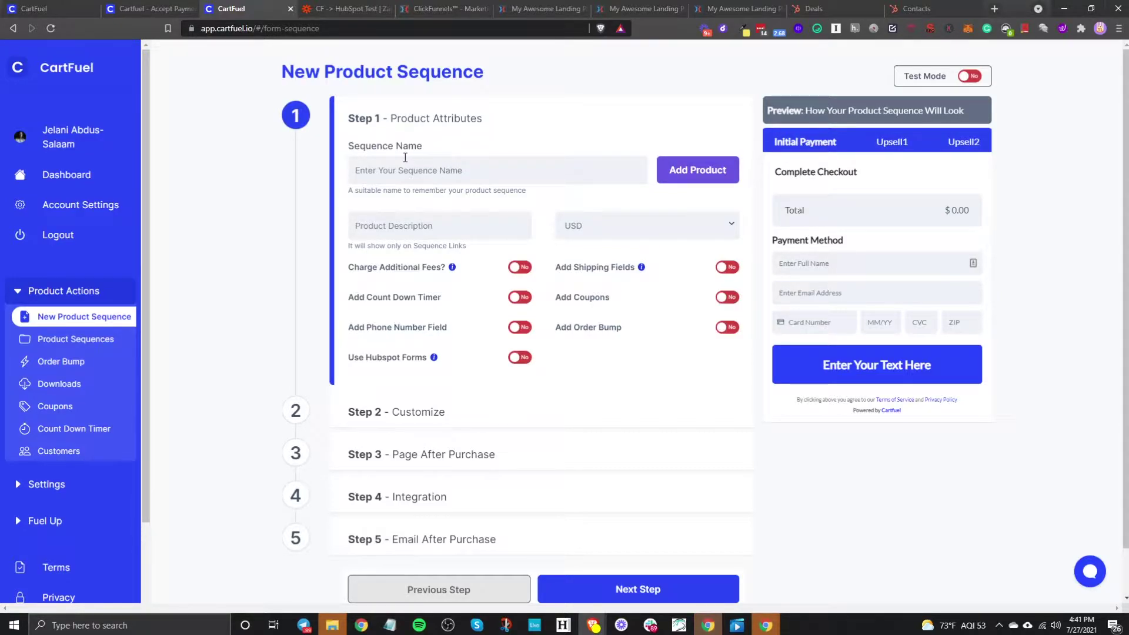
pyautogui.click(420, 170)
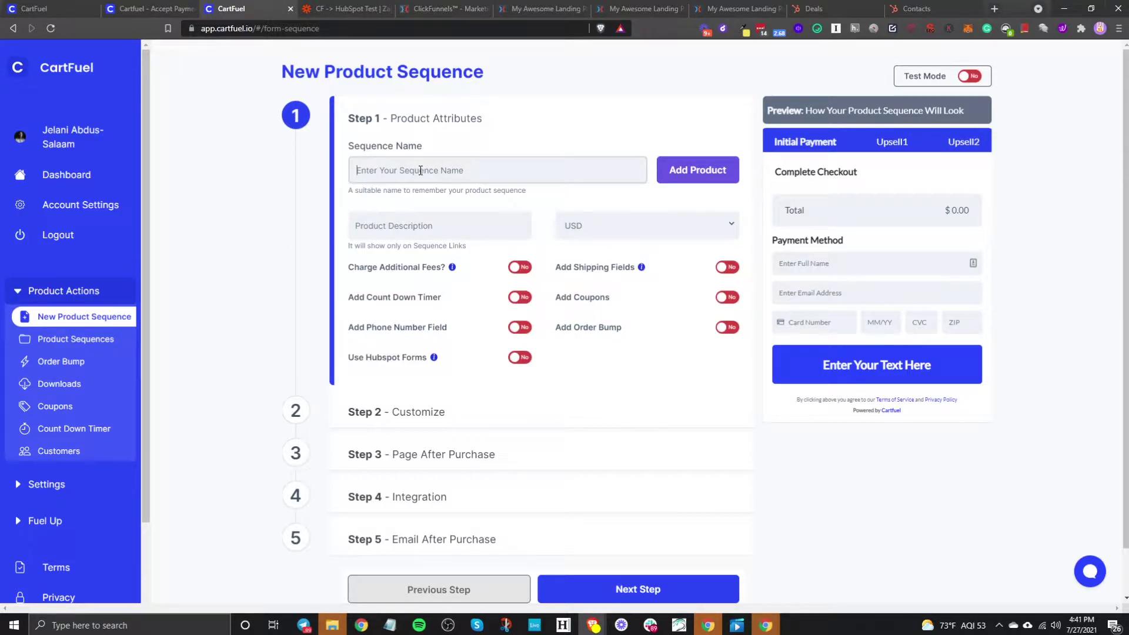
pyautogui.write('HubSpot Book')
# Step: Add a product named 'HubSpot Book Tutorial' priced at $1
pyautogui.click(711, 172)
pyautogui.click(479, 171)
pyautogui.write('Huib')
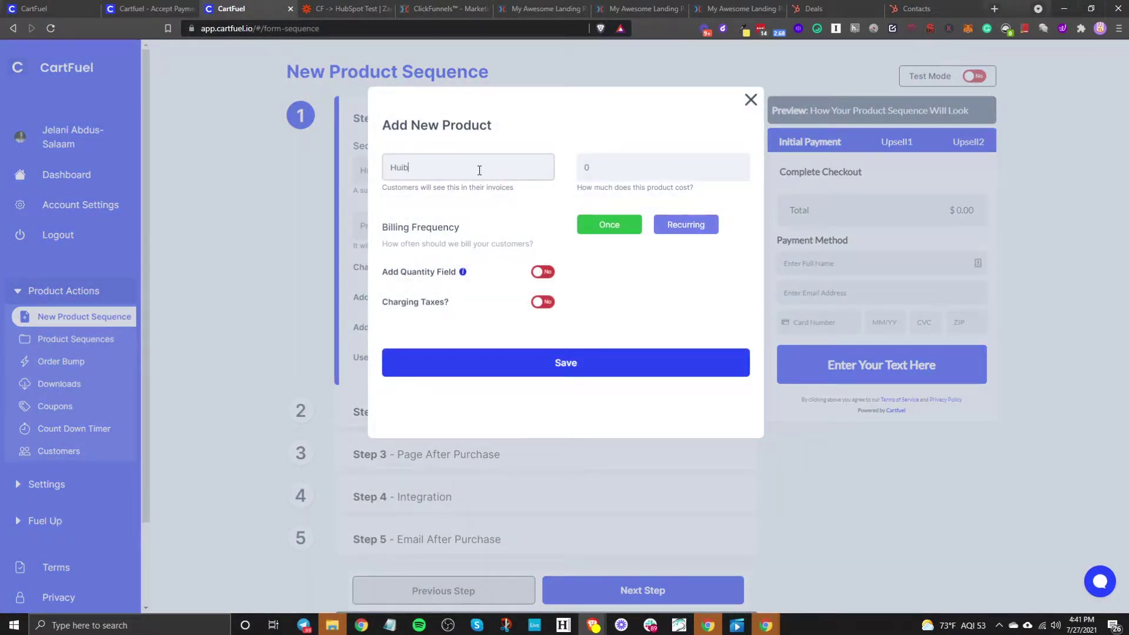
pyautogui.write('bSpot Book Tutorial')
pyautogui.click(595, 167)
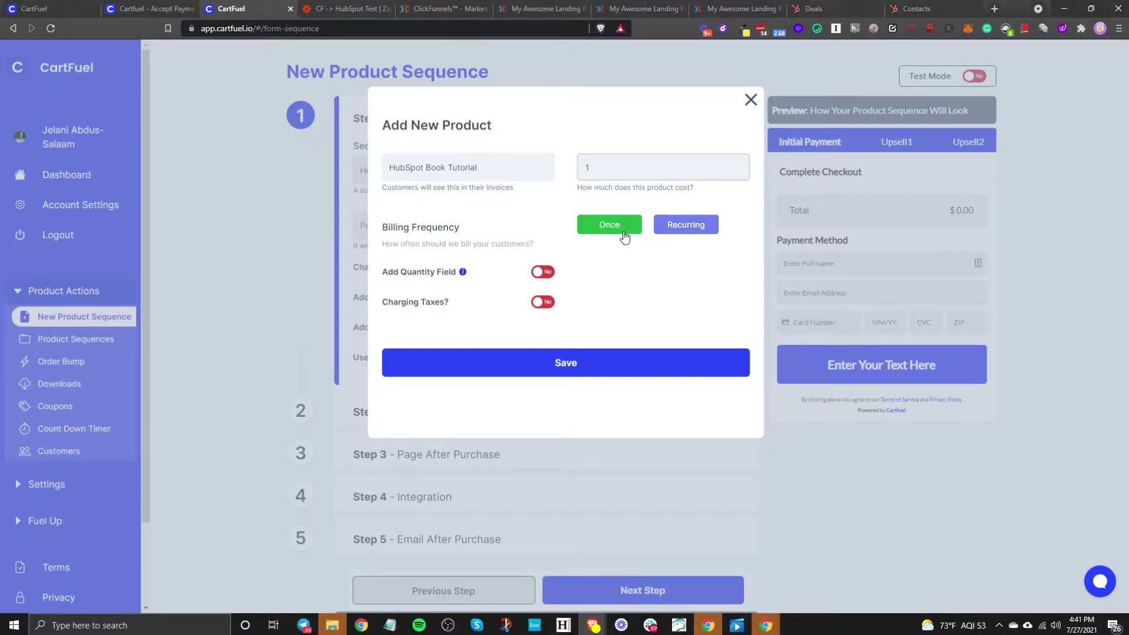
# Step: Set the product to a one-time charge after trying monthly recurring options, and save it
pyautogui.click(670, 230)
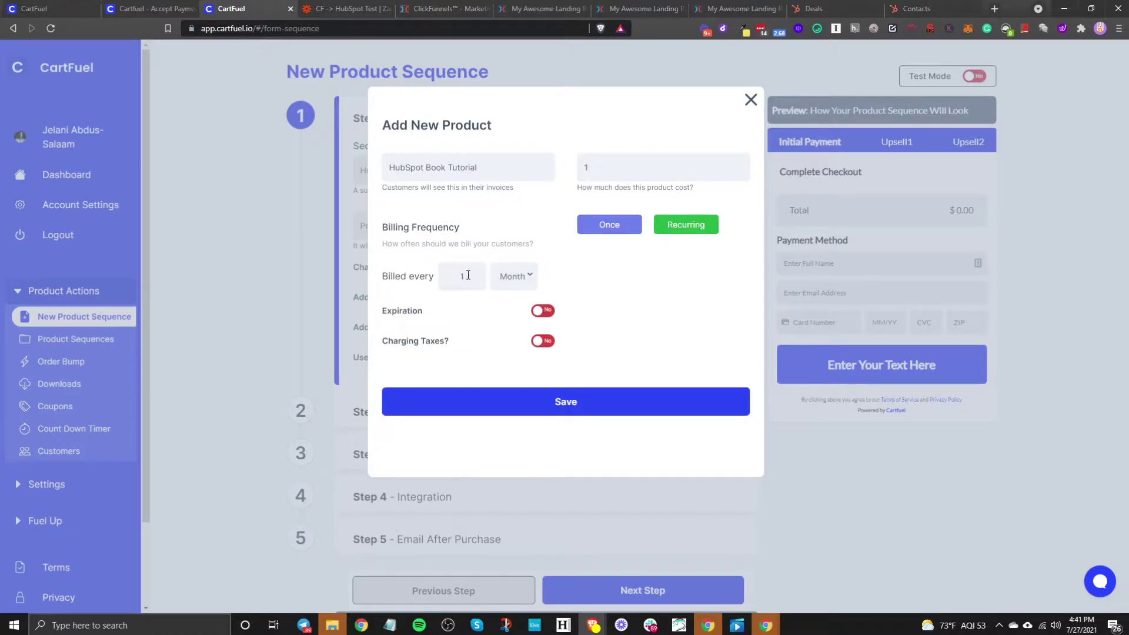
pyautogui.click(513, 276)
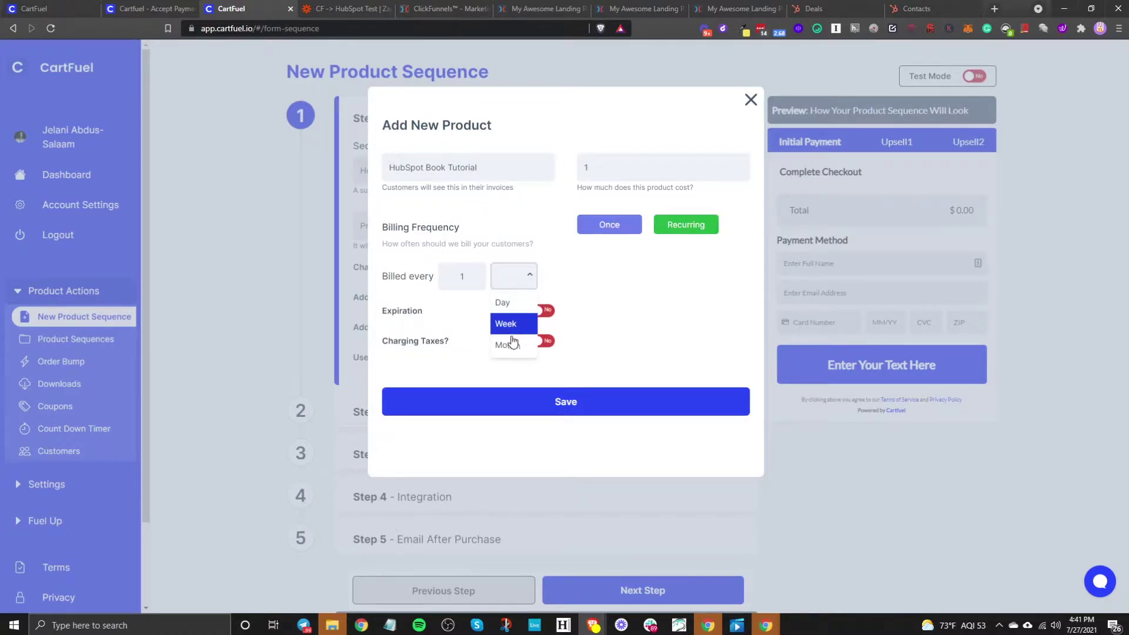
pyautogui.click(594, 307)
pyautogui.click(542, 311)
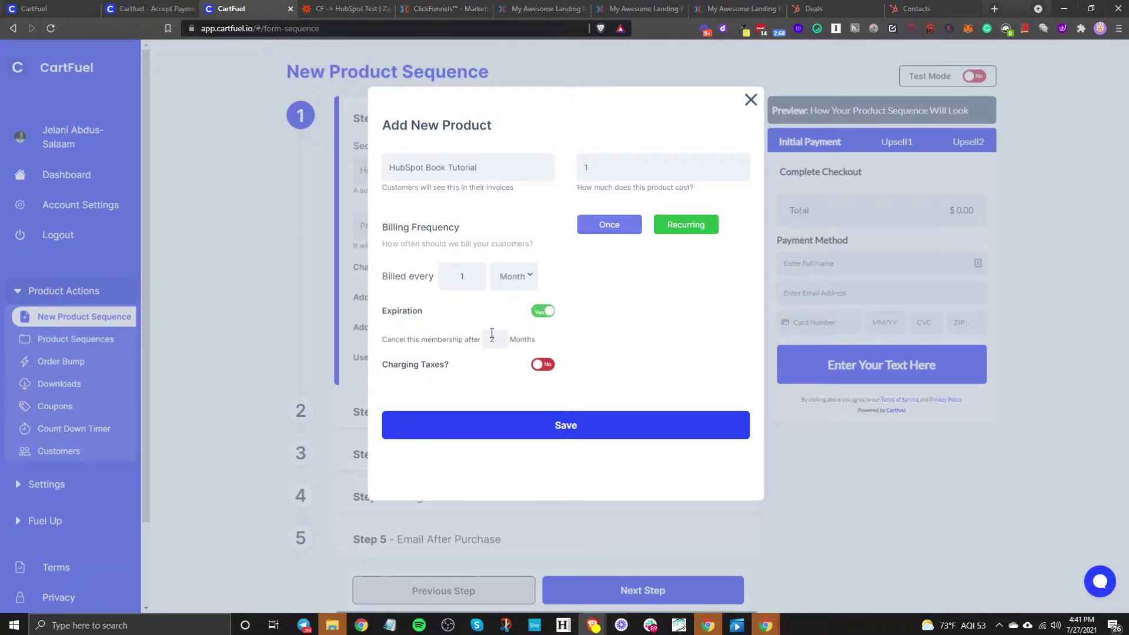
pyautogui.doubleClick(488, 339)
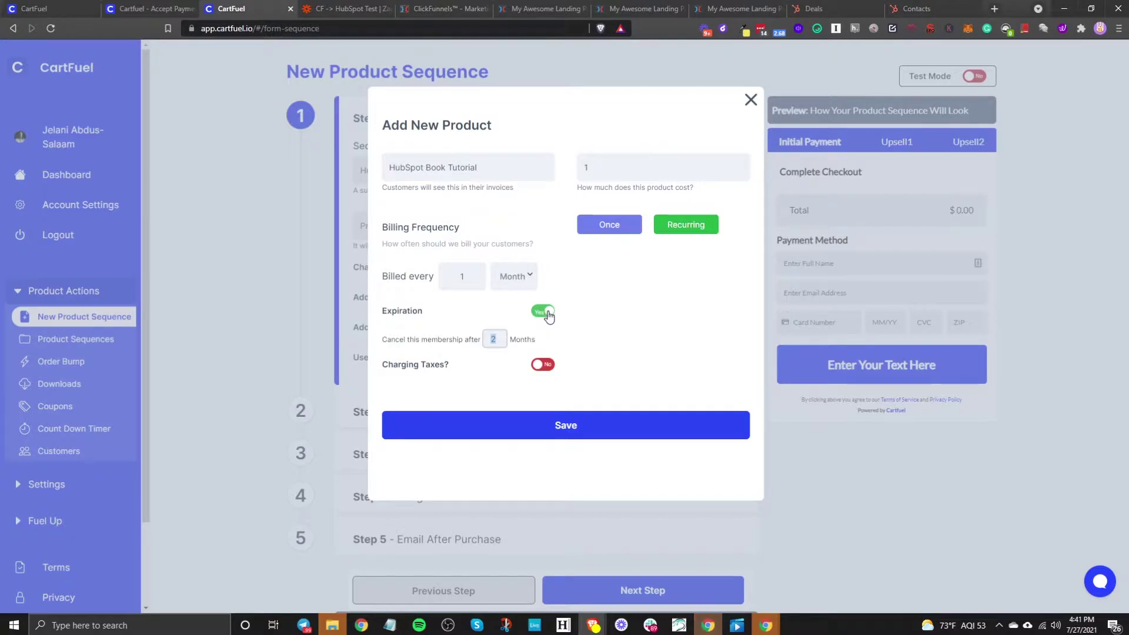
pyautogui.click(542, 312)
pyautogui.click(626, 226)
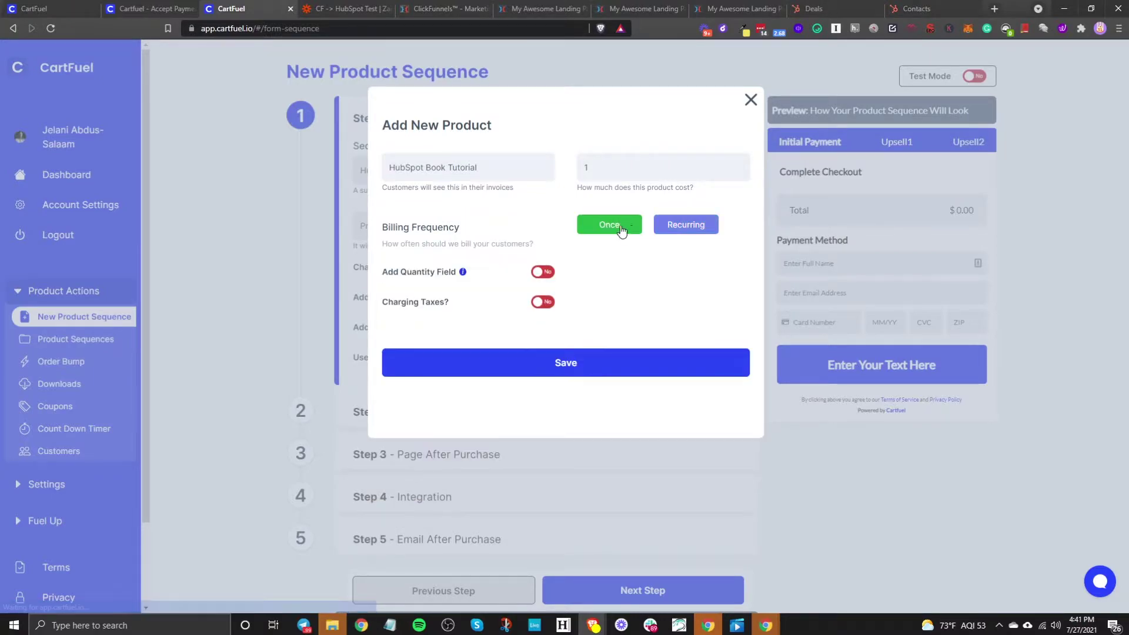
pyautogui.click(524, 359)
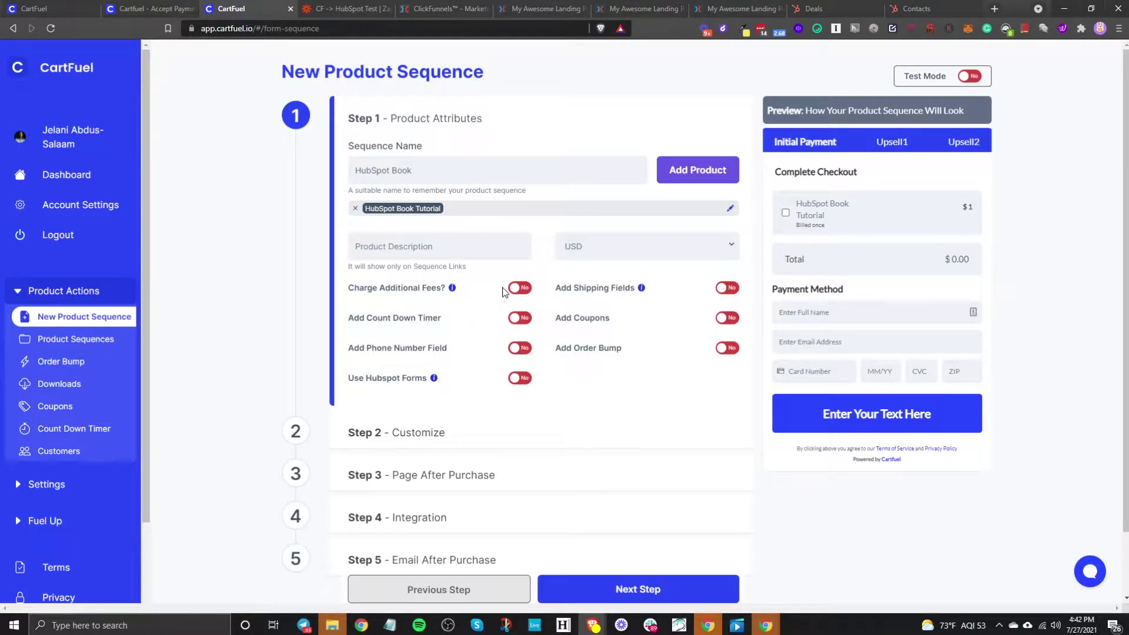
pyautogui.click(636, 250)
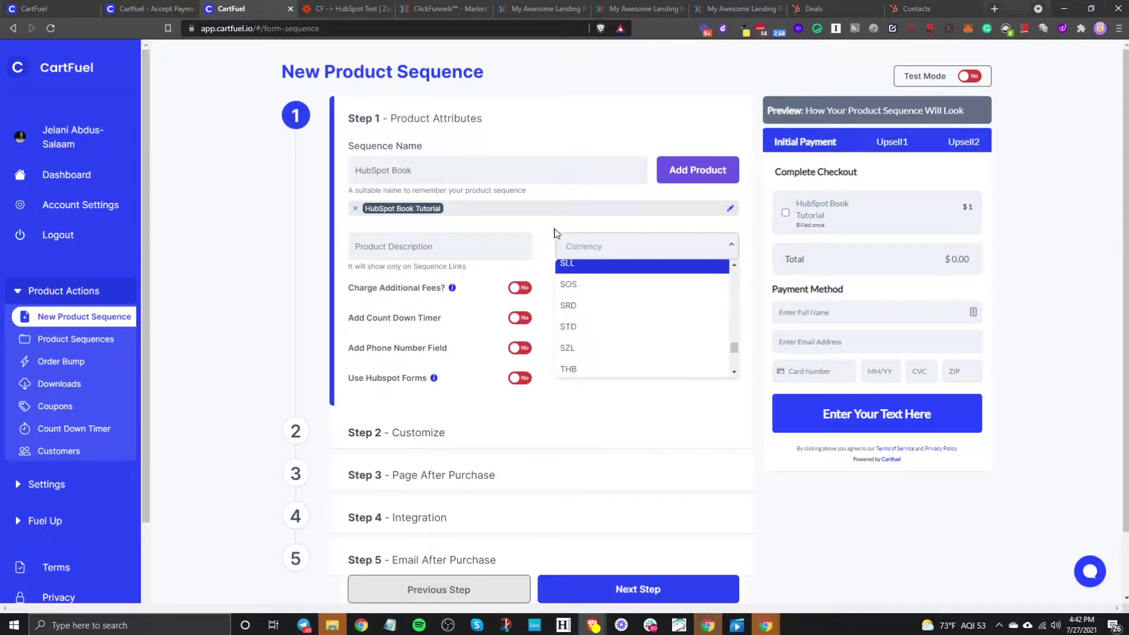
pyautogui.click(622, 254)
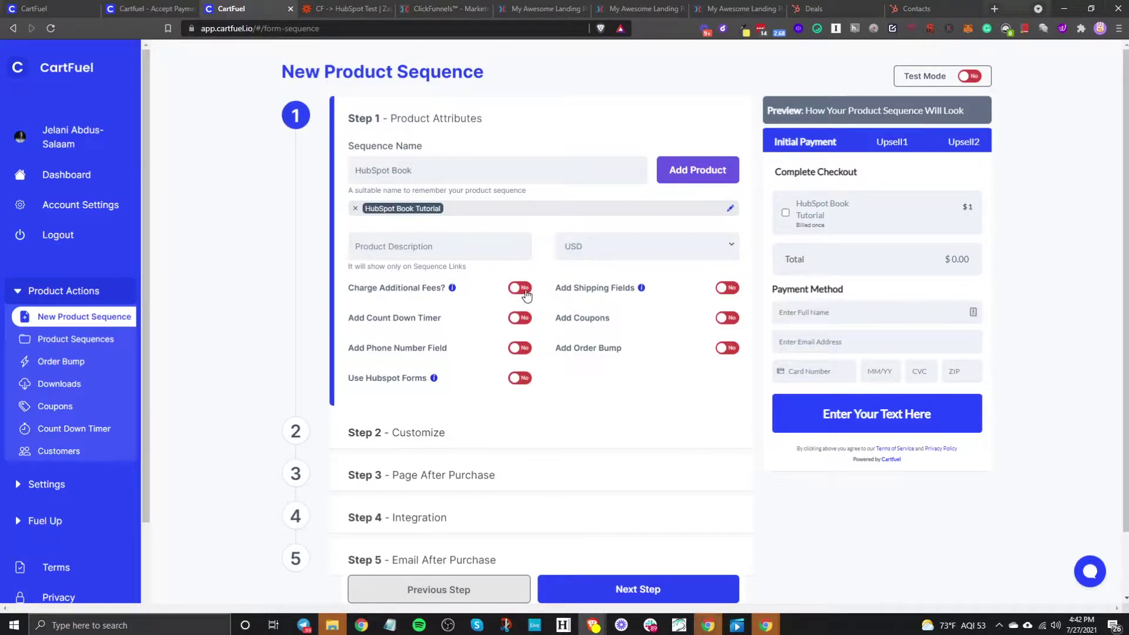
pyautogui.click(520, 289)
pyautogui.click(518, 318)
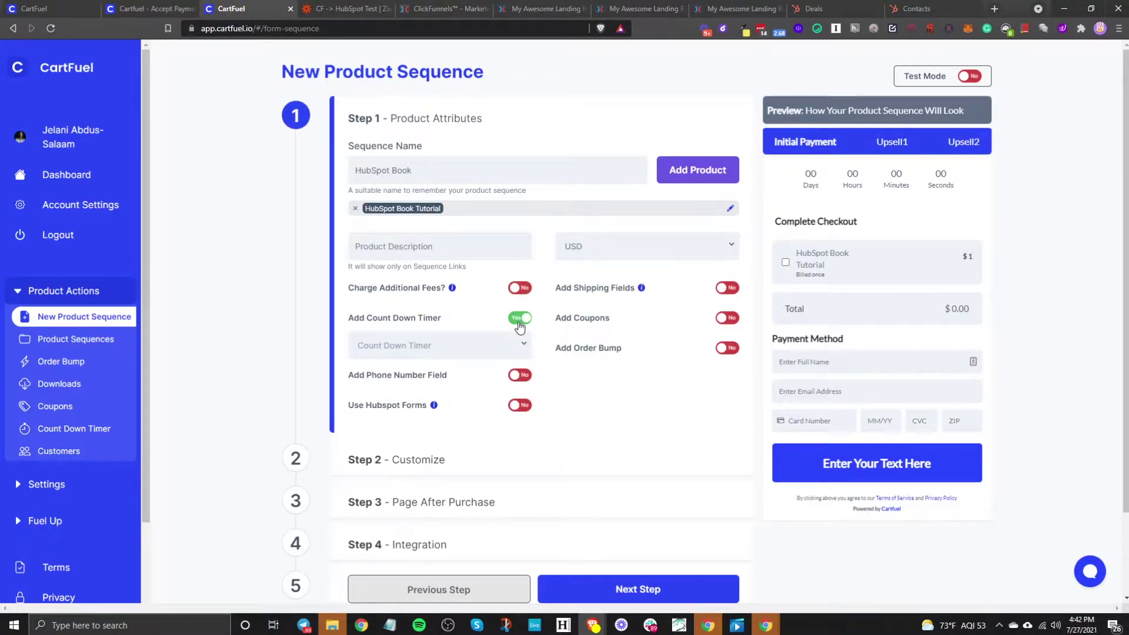
pyautogui.click(521, 344)
pyautogui.click(433, 396)
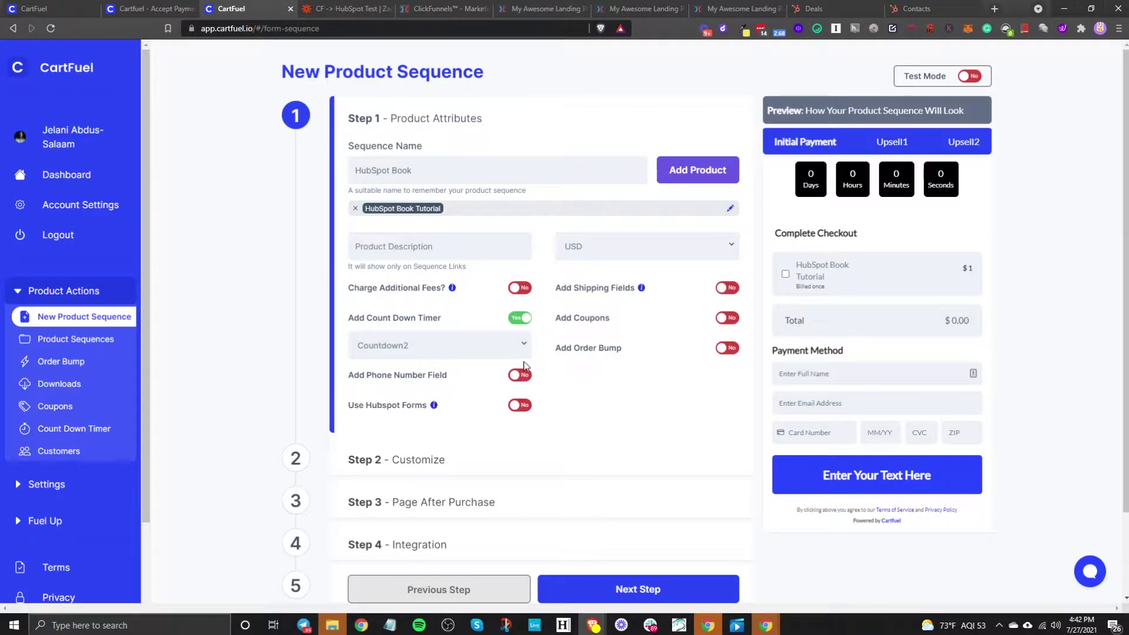
pyautogui.click(520, 318)
pyautogui.click(515, 351)
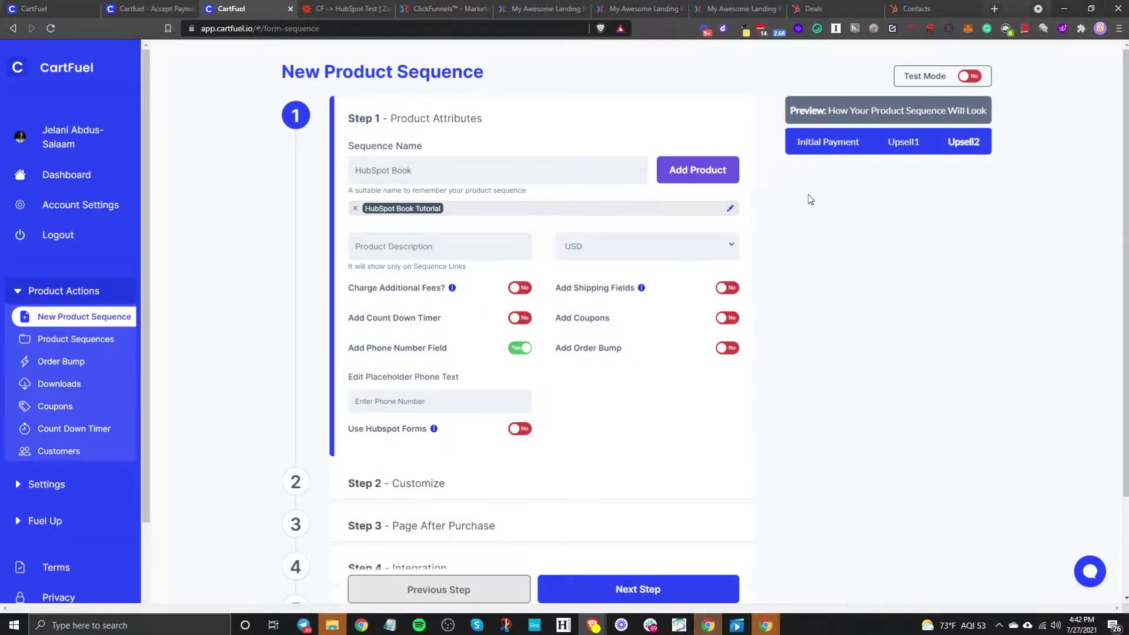
pyautogui.click(799, 141)
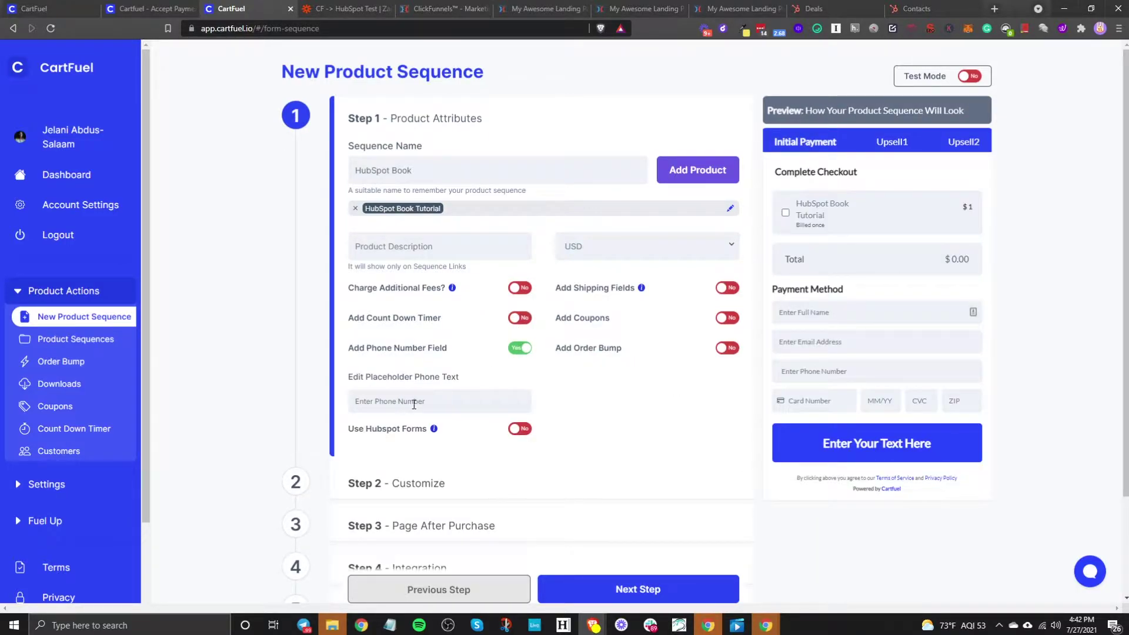
pyautogui.click(519, 429)
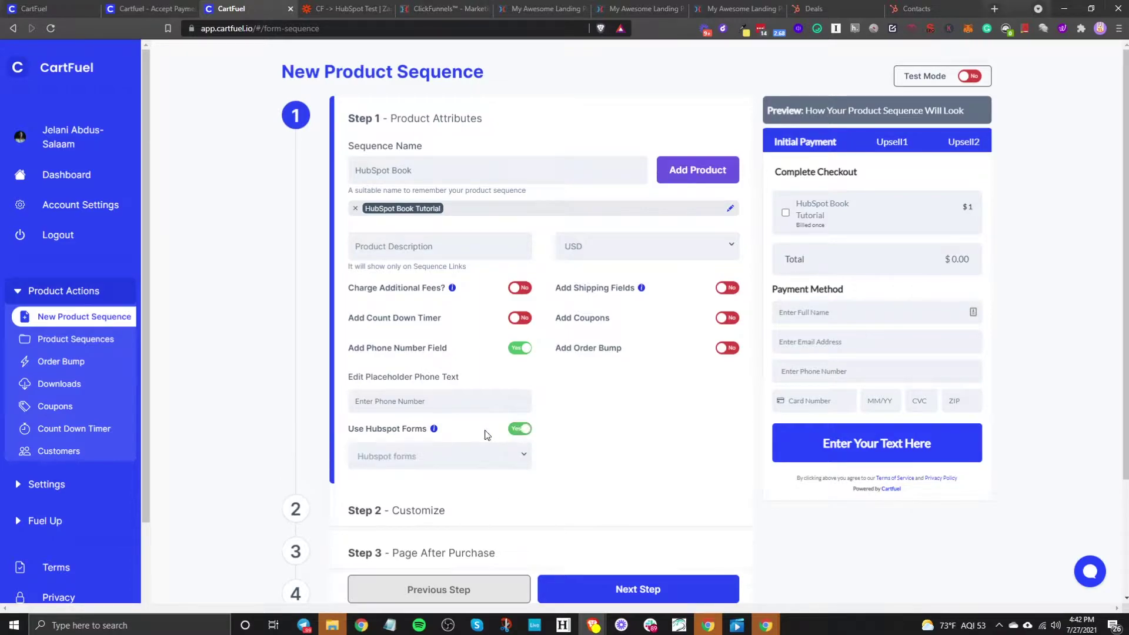
pyautogui.click(450, 453)
pyautogui.scroll(-2, 470, 446)
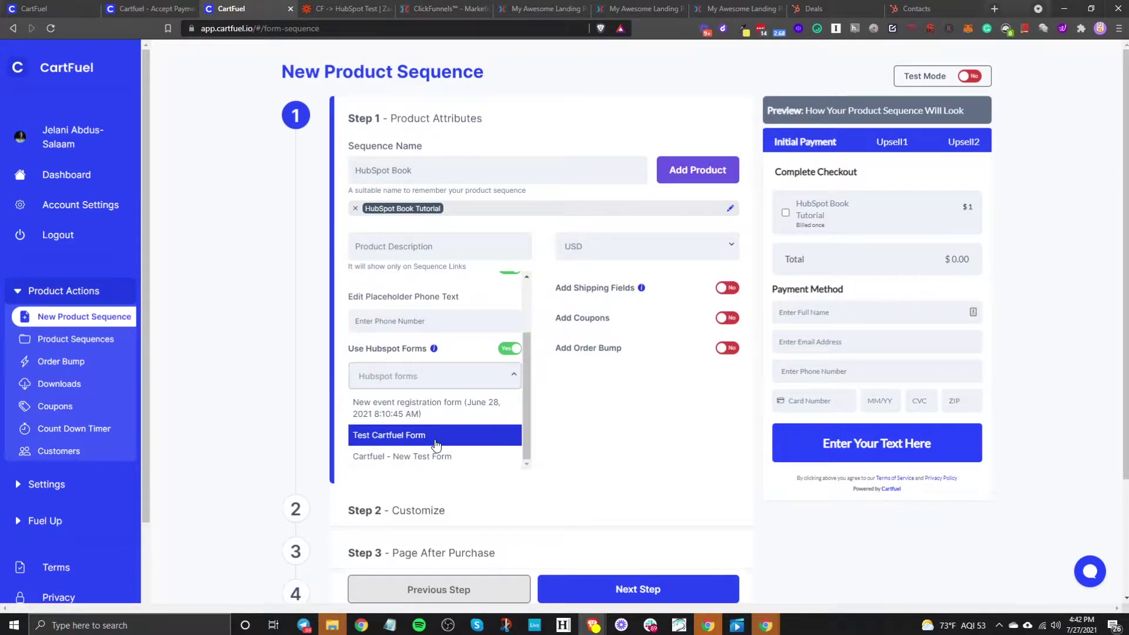
pyautogui.click(436, 435)
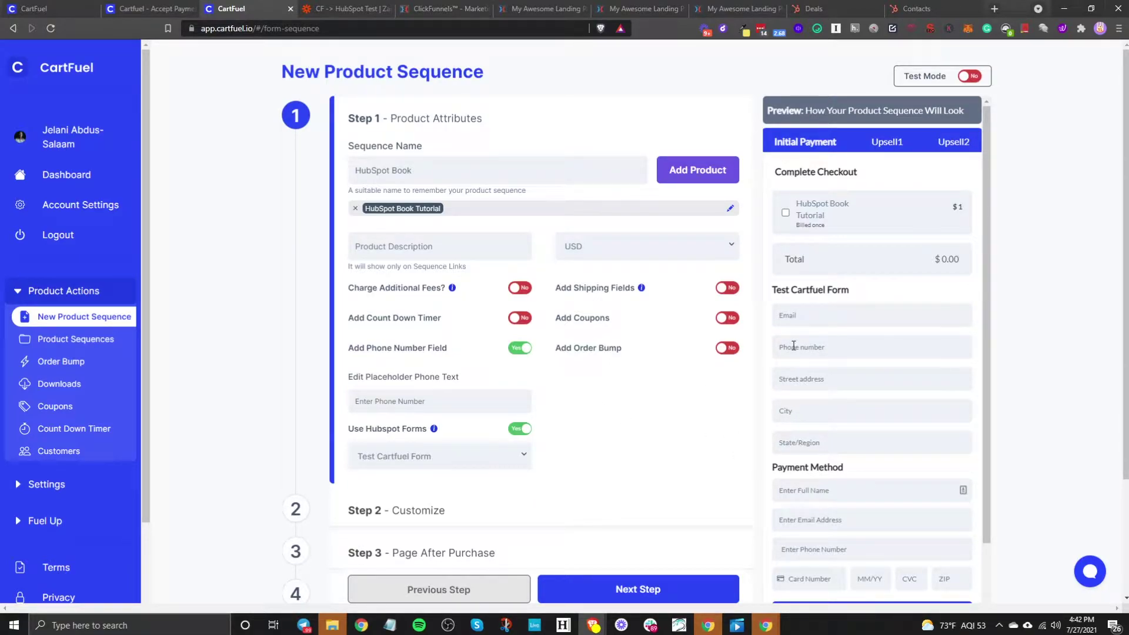
pyautogui.click(519, 428)
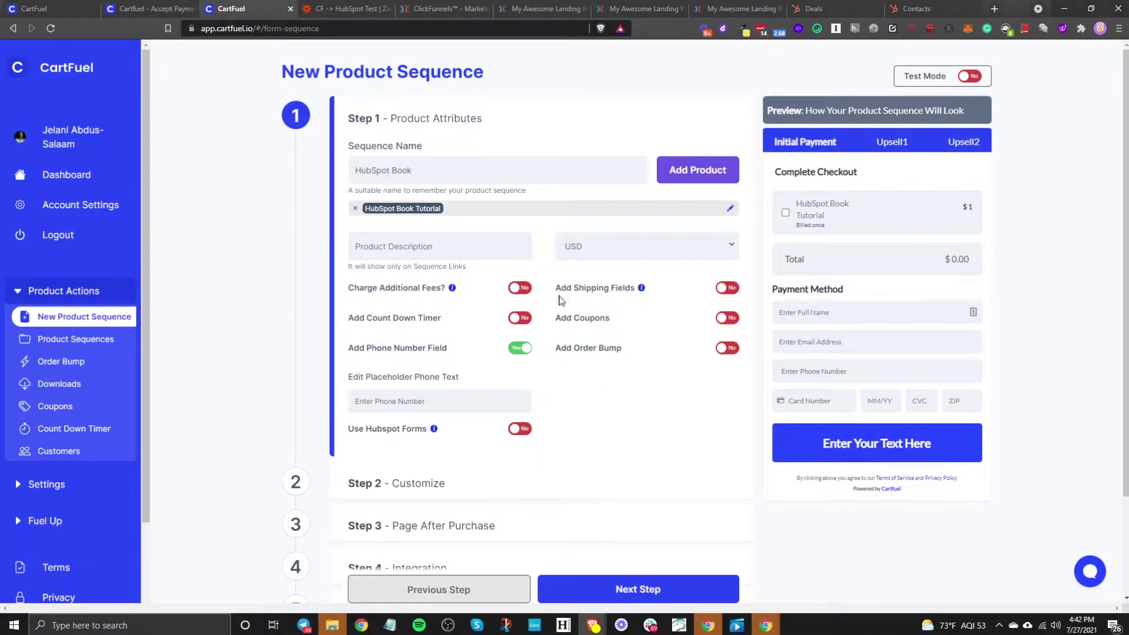
pyautogui.click(728, 348)
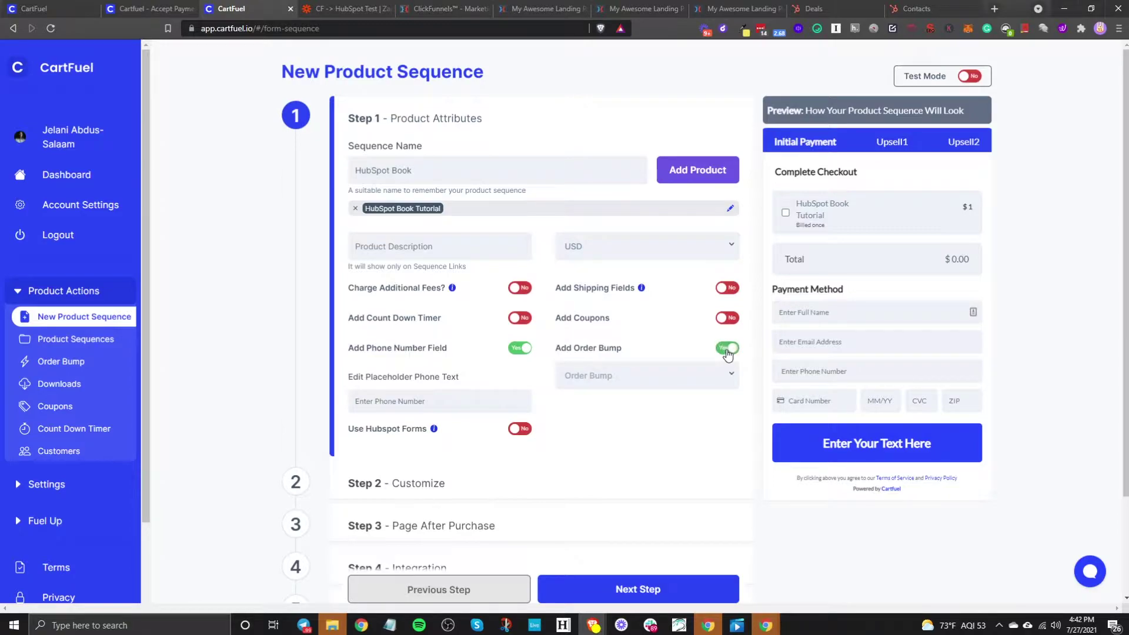
pyautogui.click(666, 378)
pyautogui.click(588, 423)
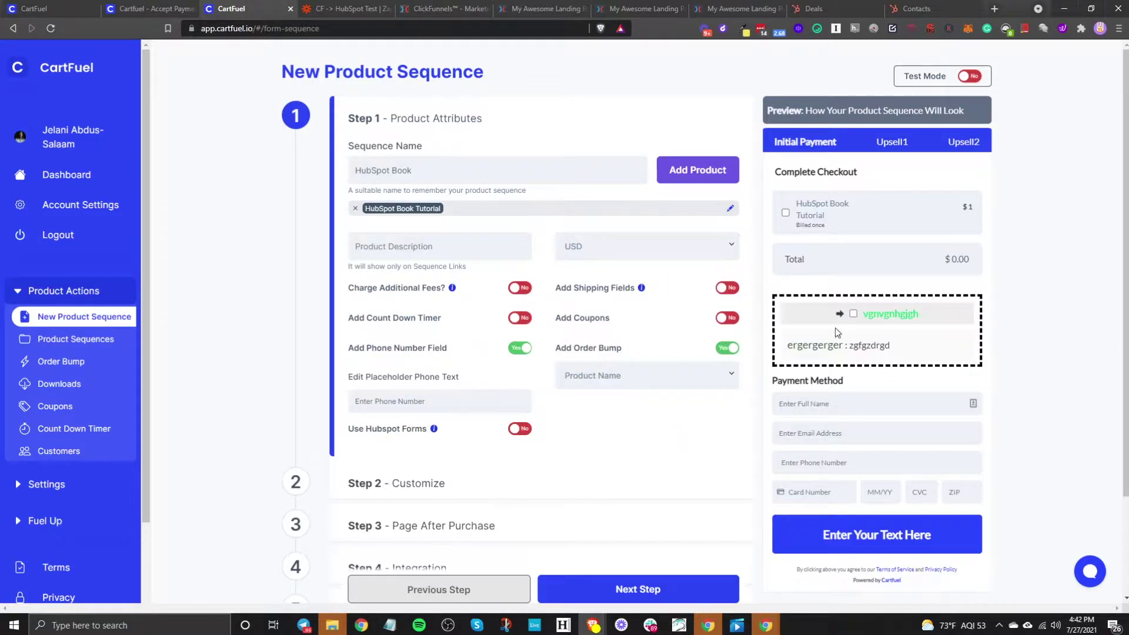
pyautogui.click(592, 376)
pyautogui.click(593, 402)
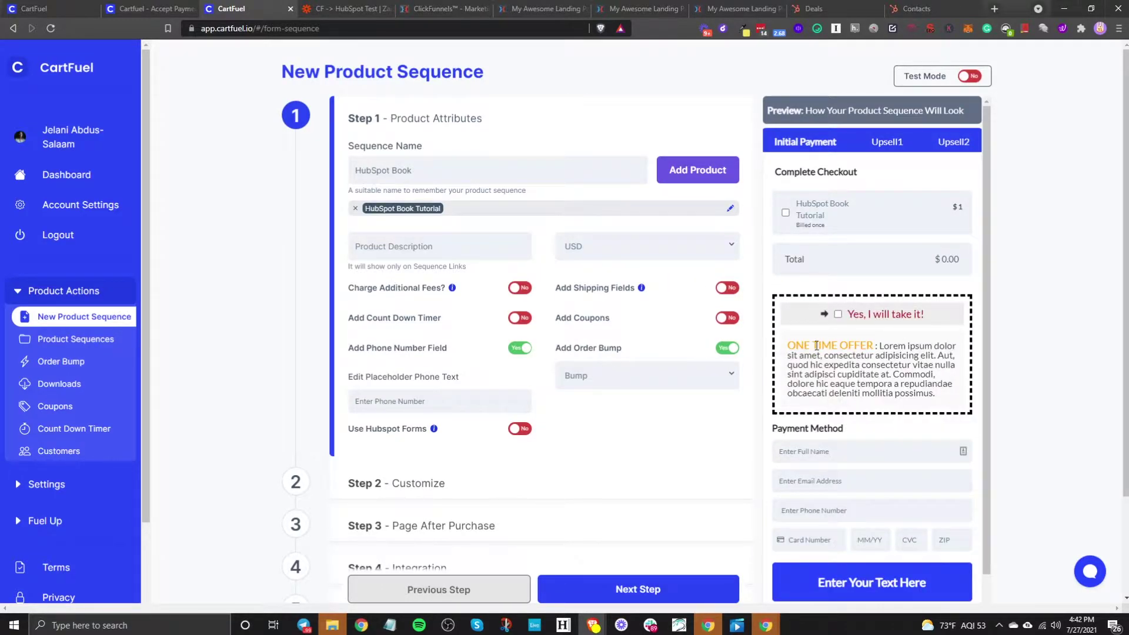
pyautogui.click(719, 376)
pyautogui.scroll(-1, 612, 417)
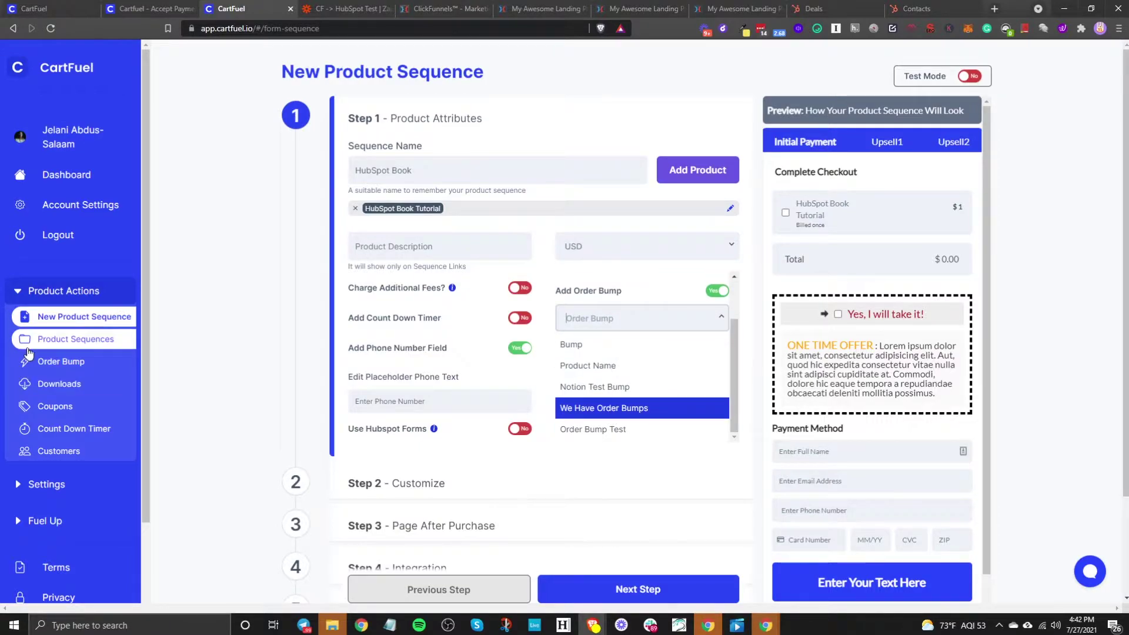
pyautogui.click(639, 431)
pyautogui.click(640, 370)
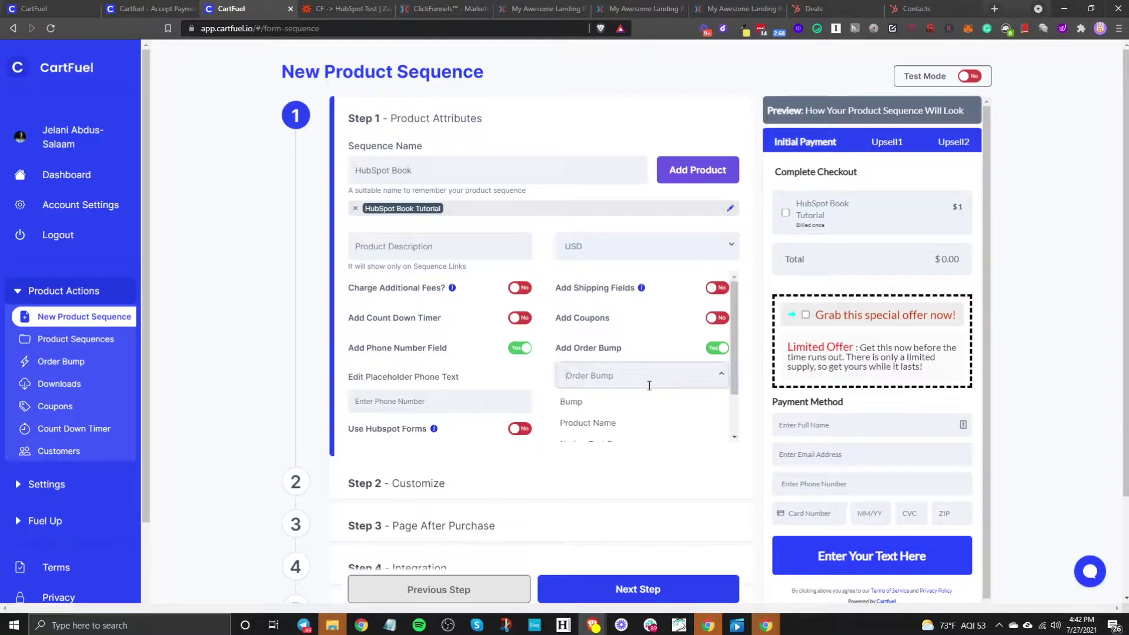
pyautogui.click(717, 347)
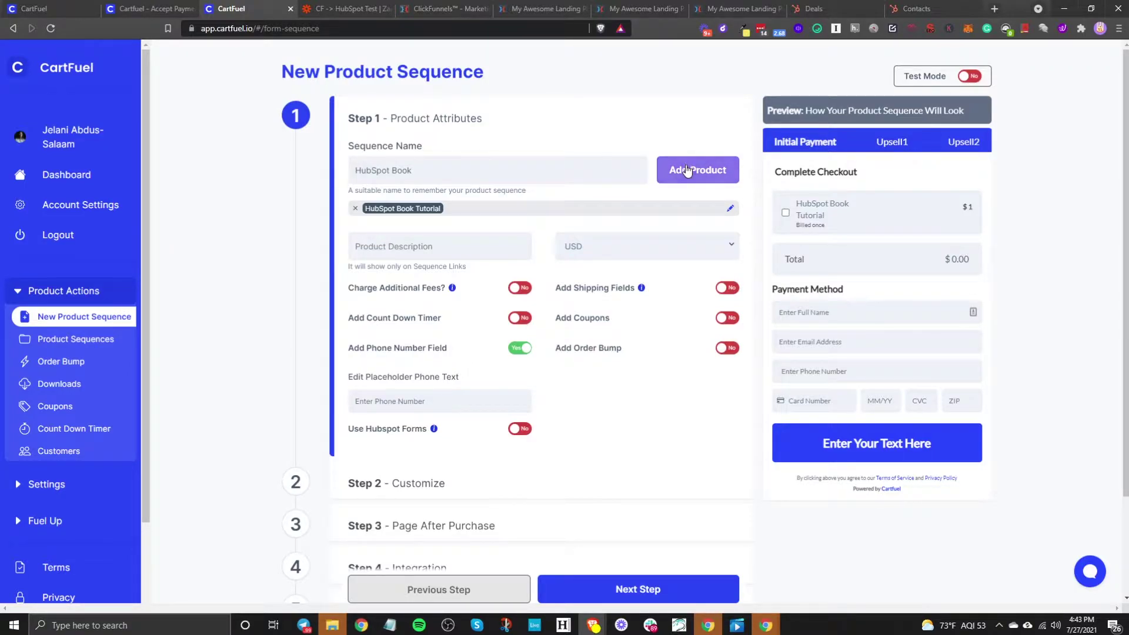
pyautogui.click(697, 169)
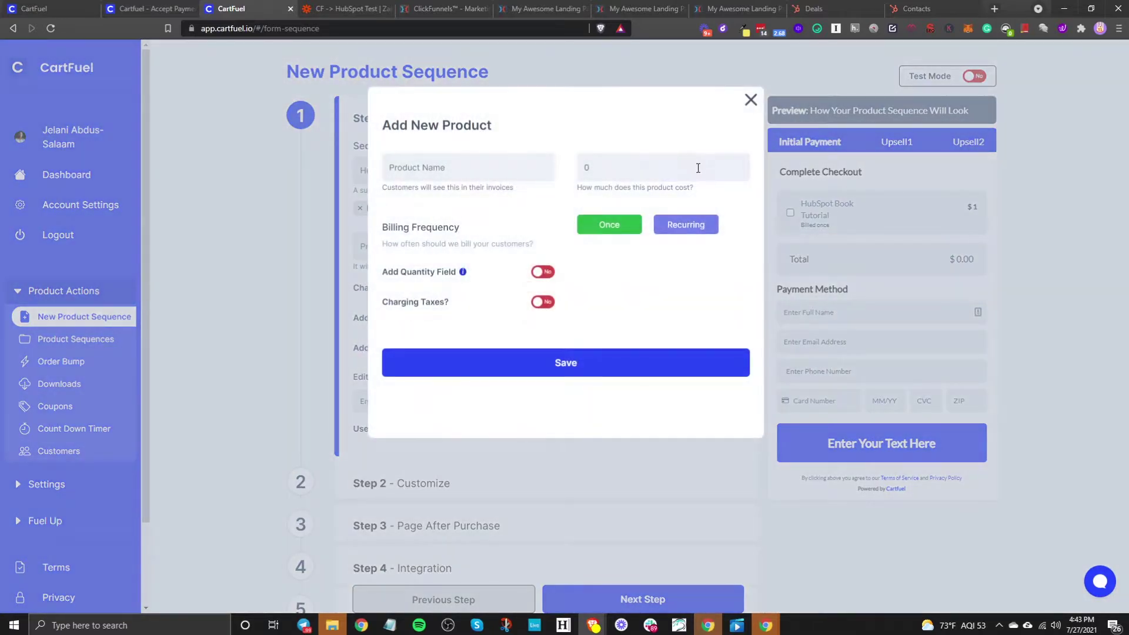
pyautogui.click(757, 104)
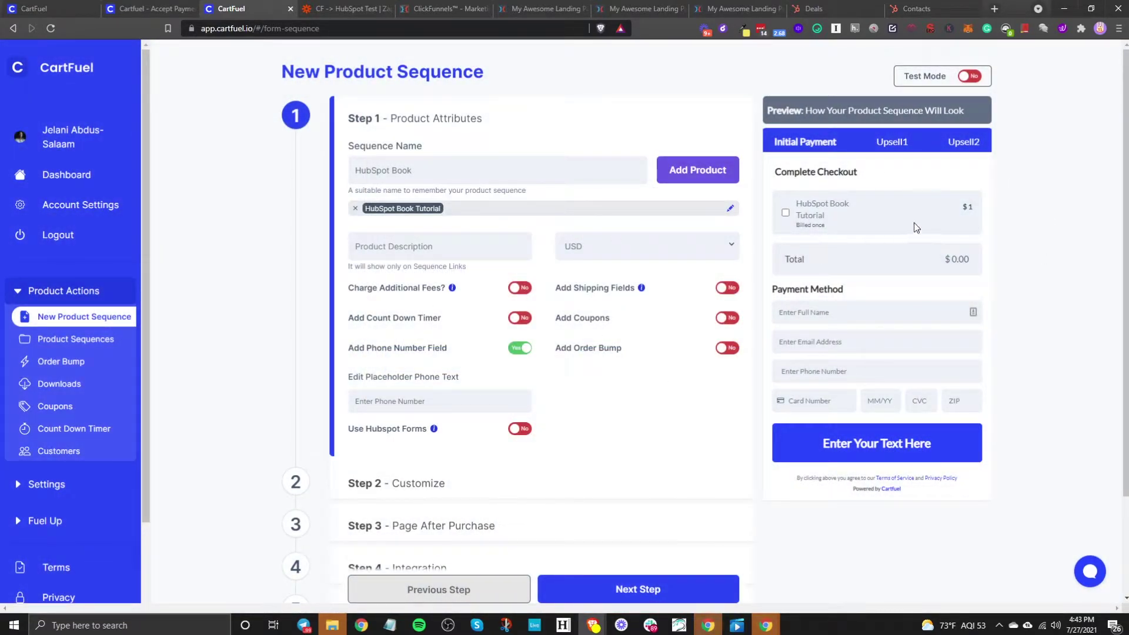
pyautogui.scroll(-2, 529, 417)
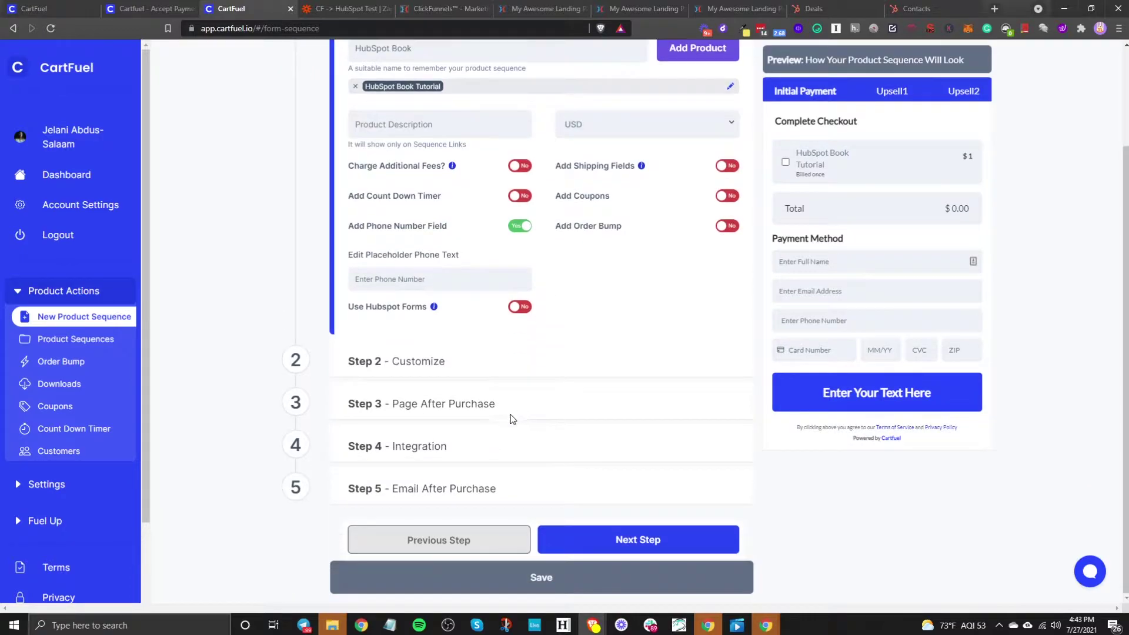
# Step: Advance to Step 2 – Customize, keep the Classic form style, and view placeholder settings
pyautogui.click(628, 545)
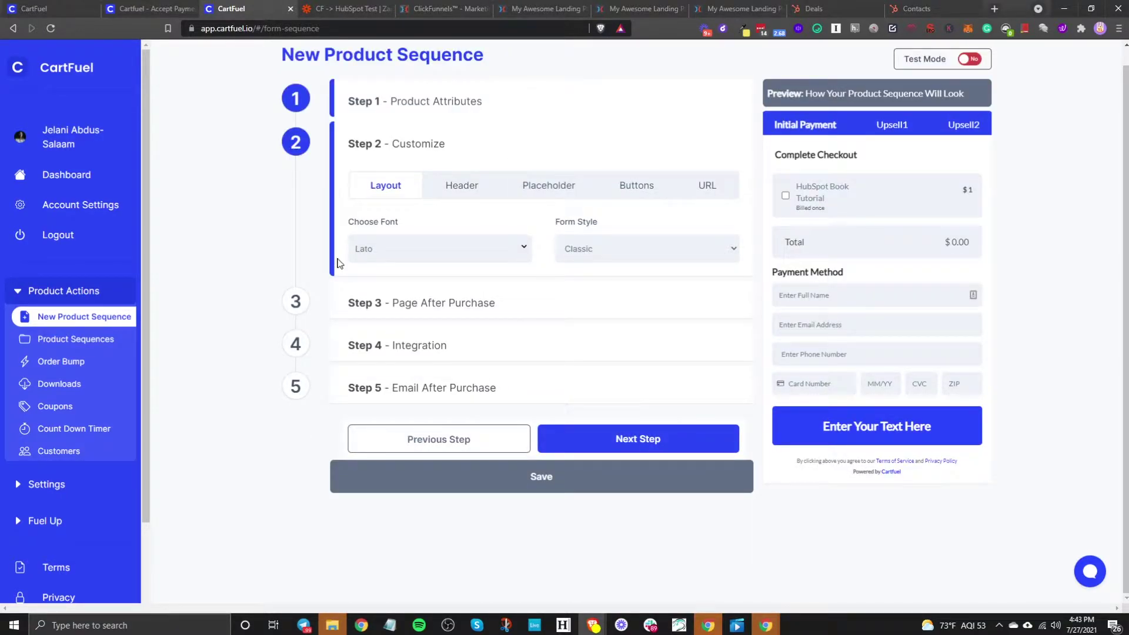
pyautogui.click(599, 249)
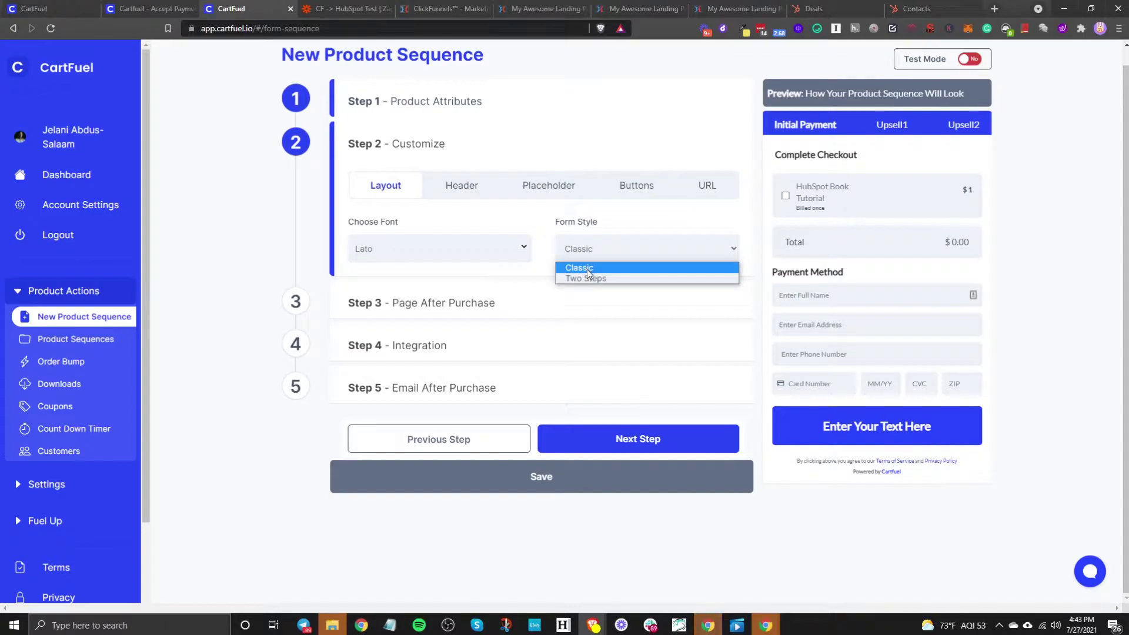
pyautogui.click(453, 185)
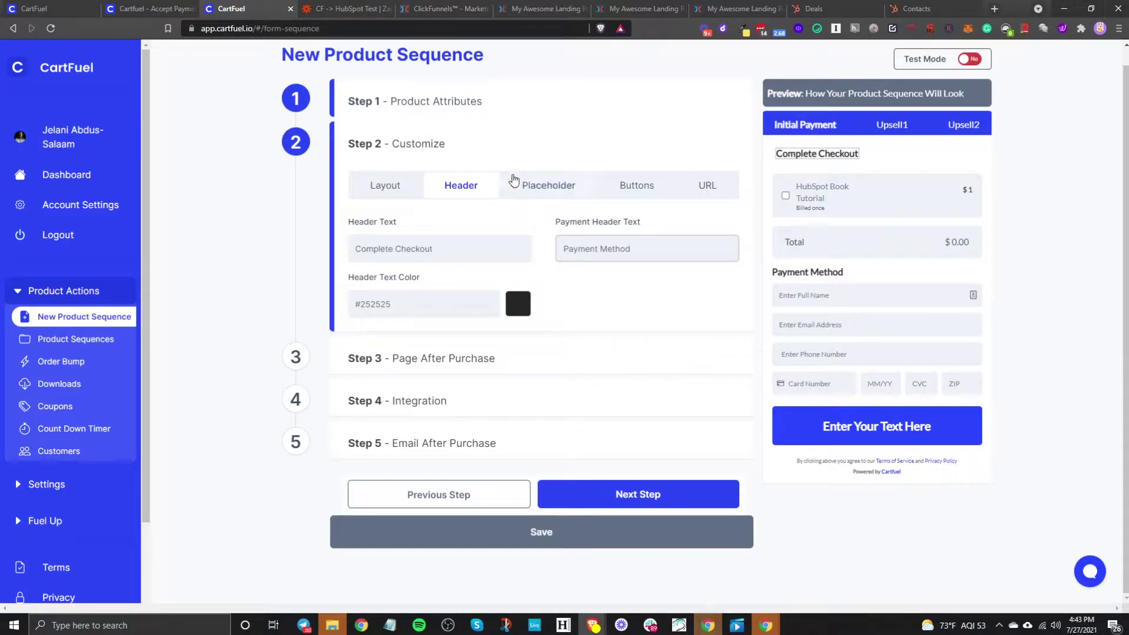
pyautogui.click(537, 184)
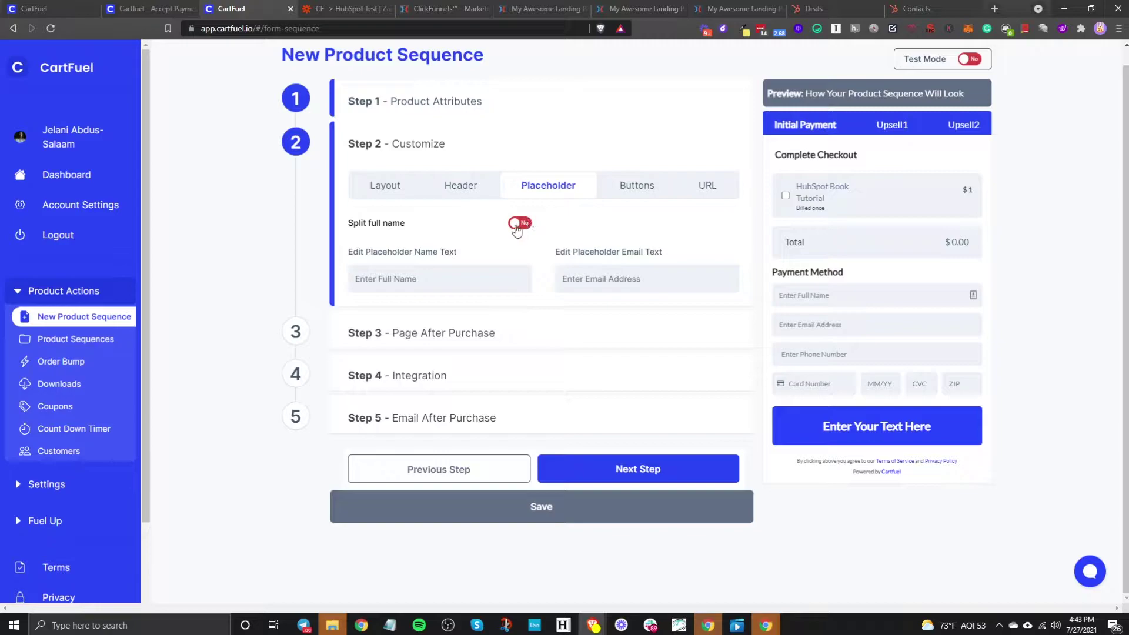
# Step: Leave Split full name on No so checkout uses a single full-name field
pyautogui.tripleClick(414, 289)
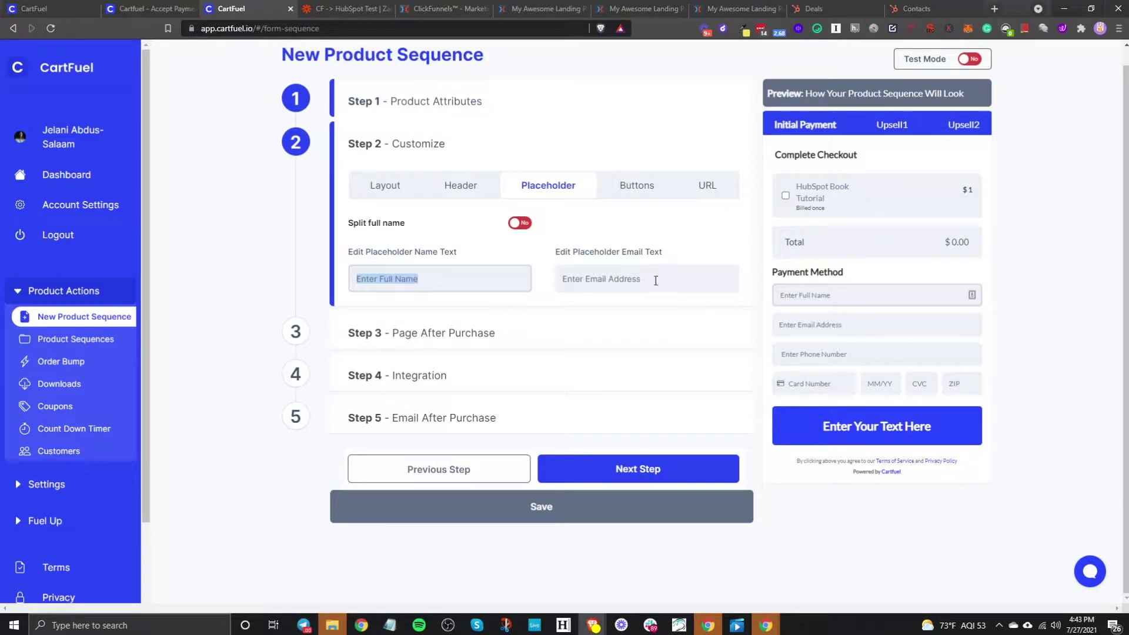
pyautogui.moveTo(656, 280); pyautogui.dragTo(571, 280)
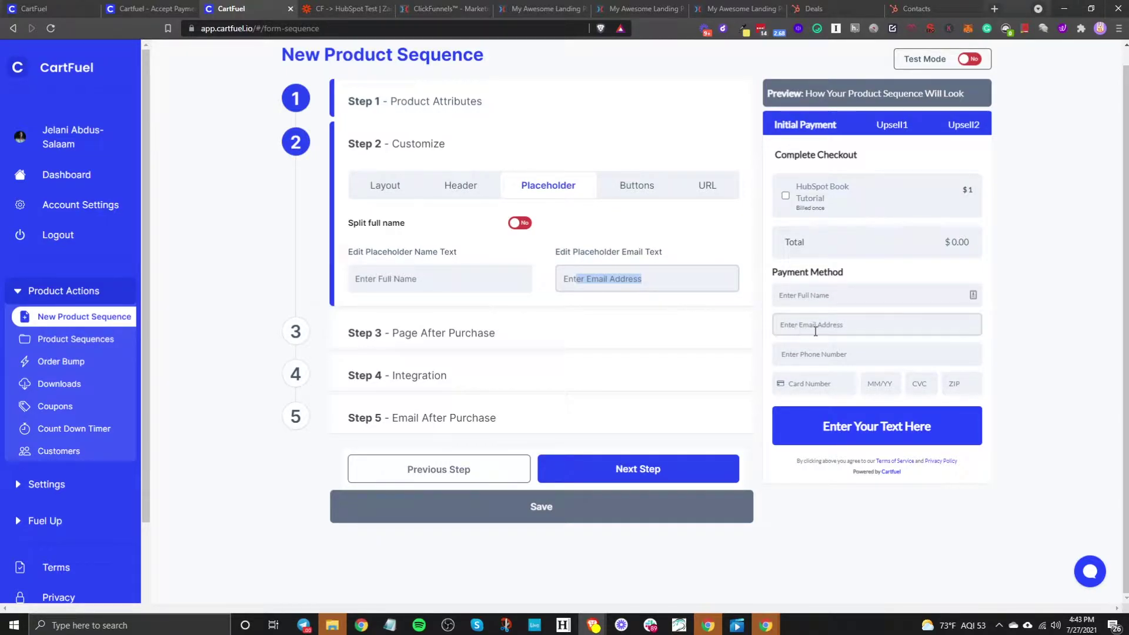
pyautogui.click(515, 226)
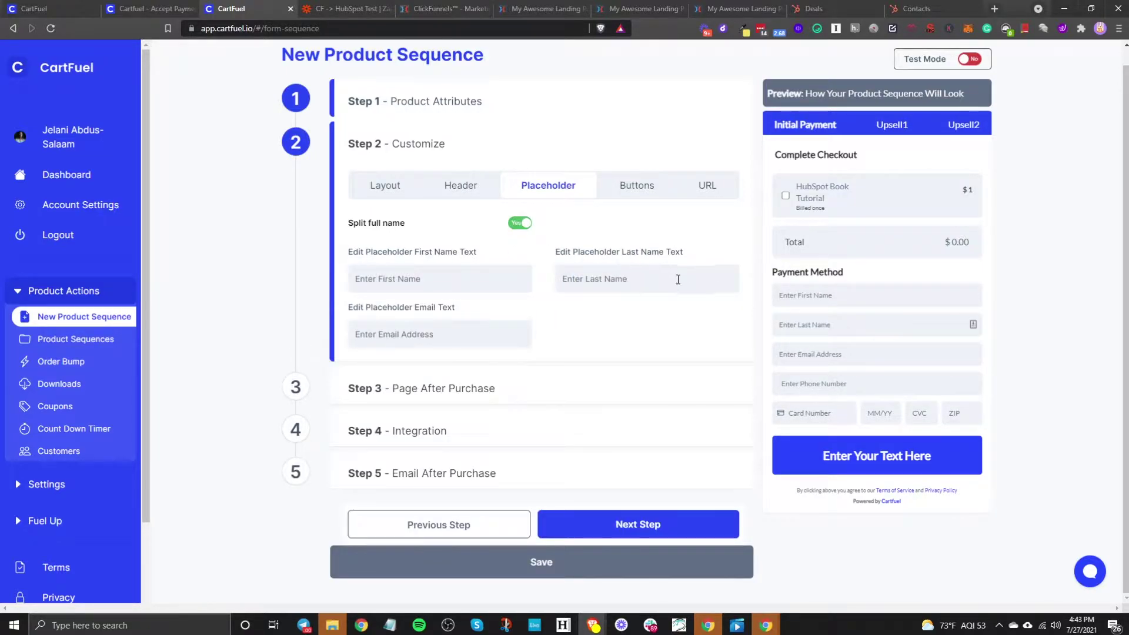
pyautogui.click(520, 224)
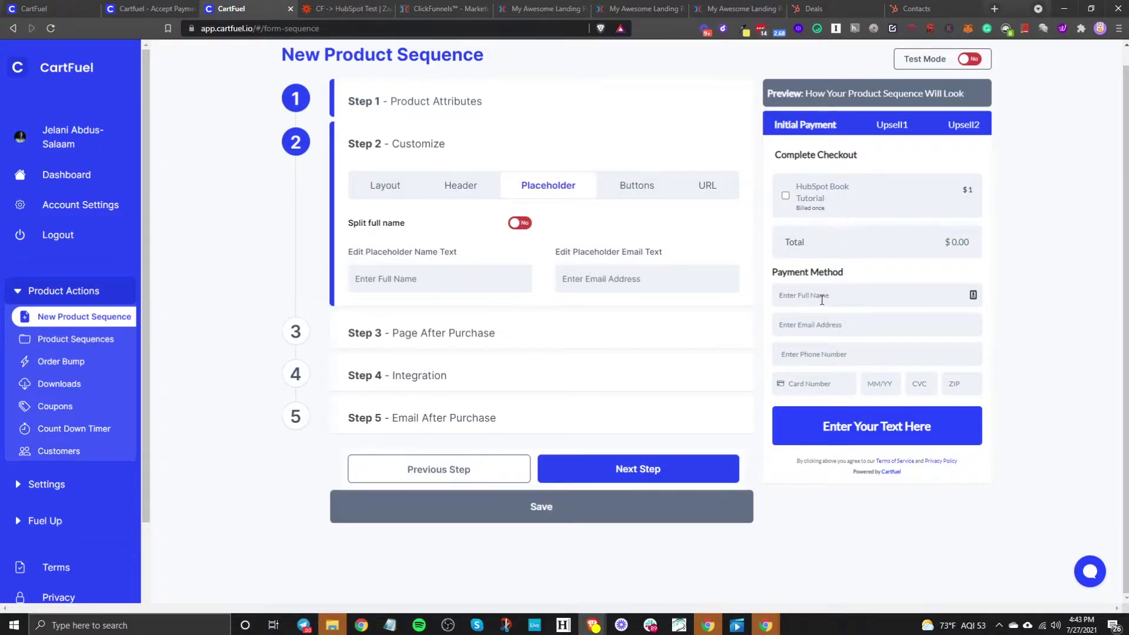
pyautogui.click(512, 228)
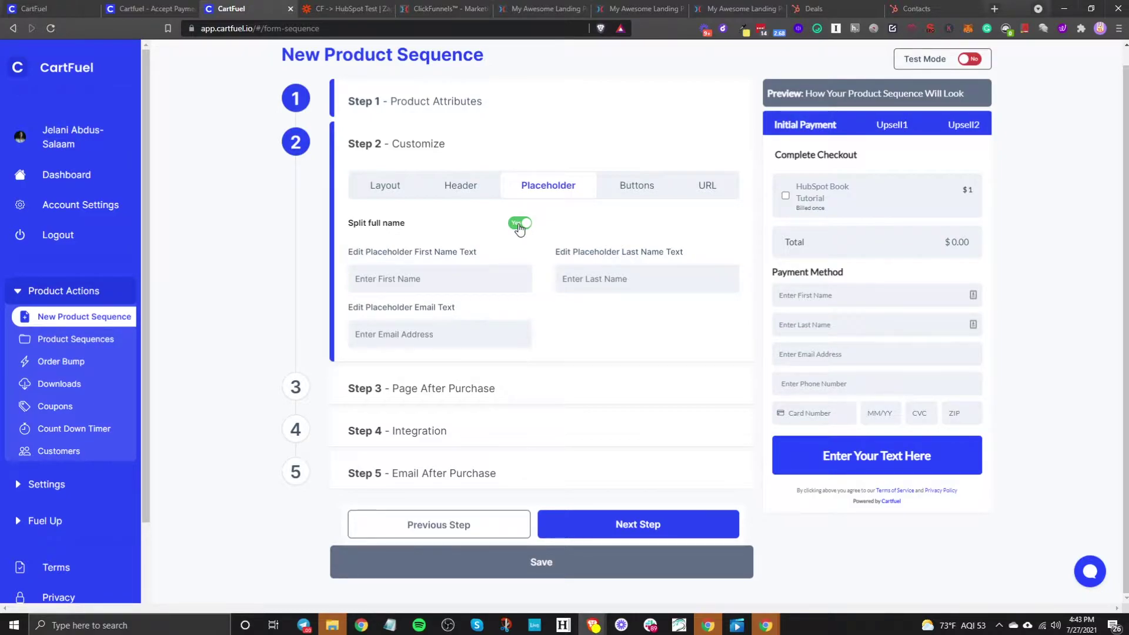
pyautogui.click(520, 227)
pyautogui.click(634, 185)
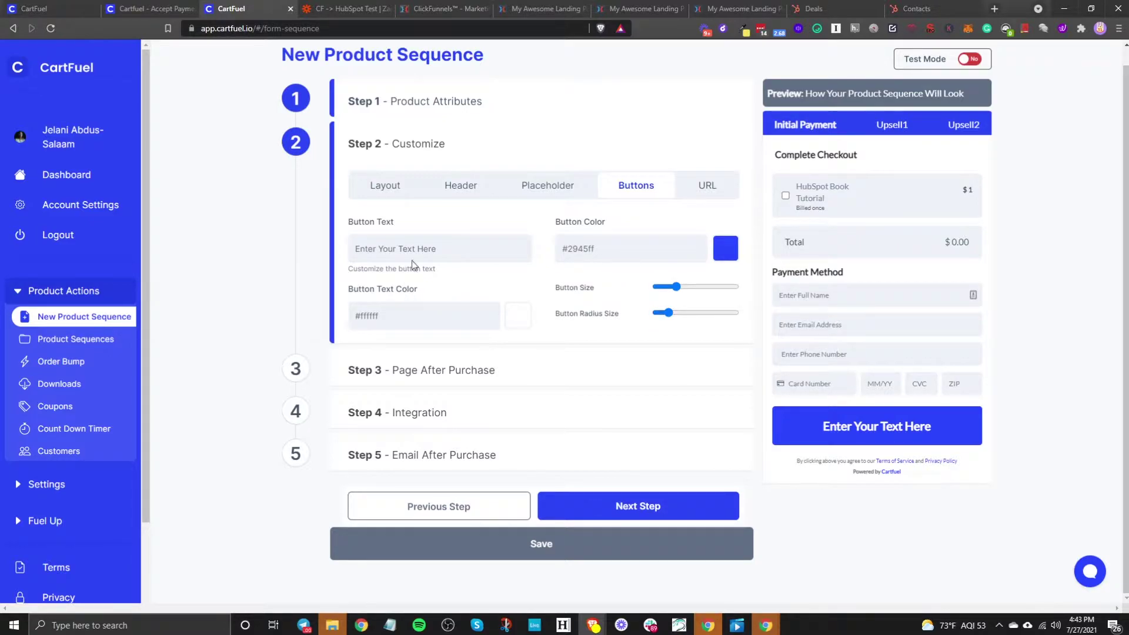
# Step: Label the checkout button 'Complete Payment!' and color it #2a2c36
pyautogui.moveTo(486, 252); pyautogui.dragTo(305, 252)
pyautogui.write('C')
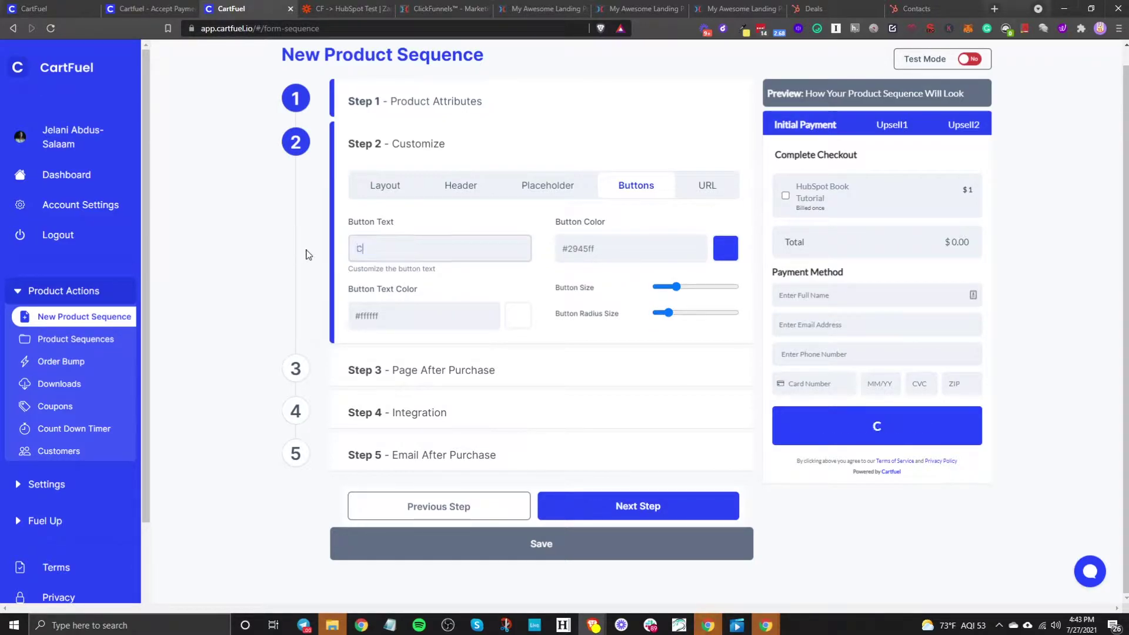
pyautogui.write('omplete Payment')
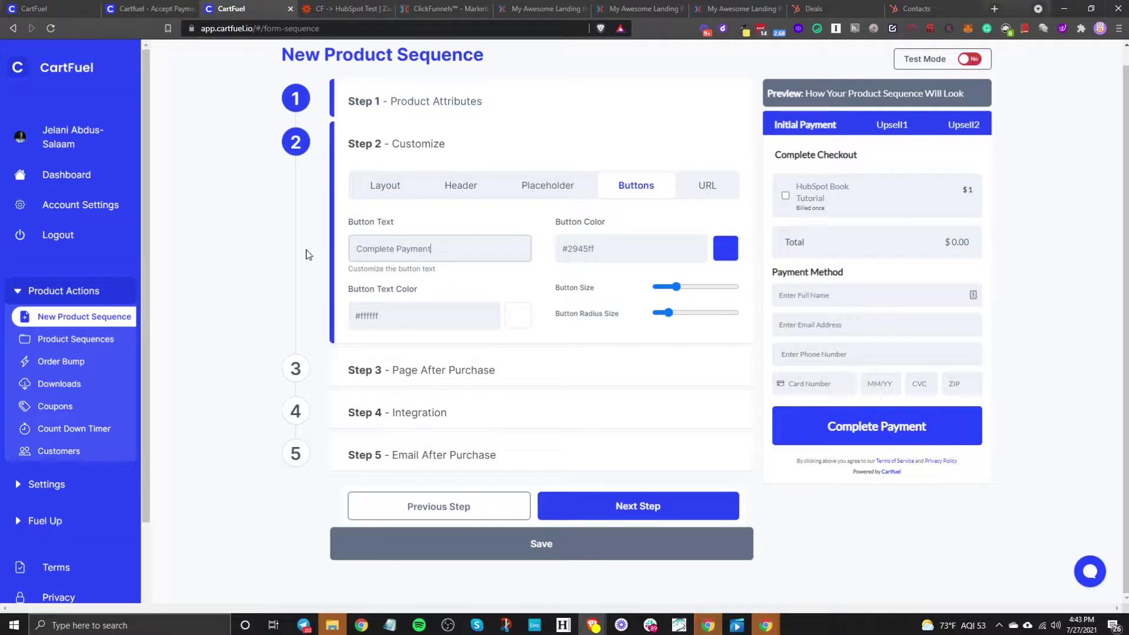
pyautogui.write('!')
pyautogui.click(716, 249)
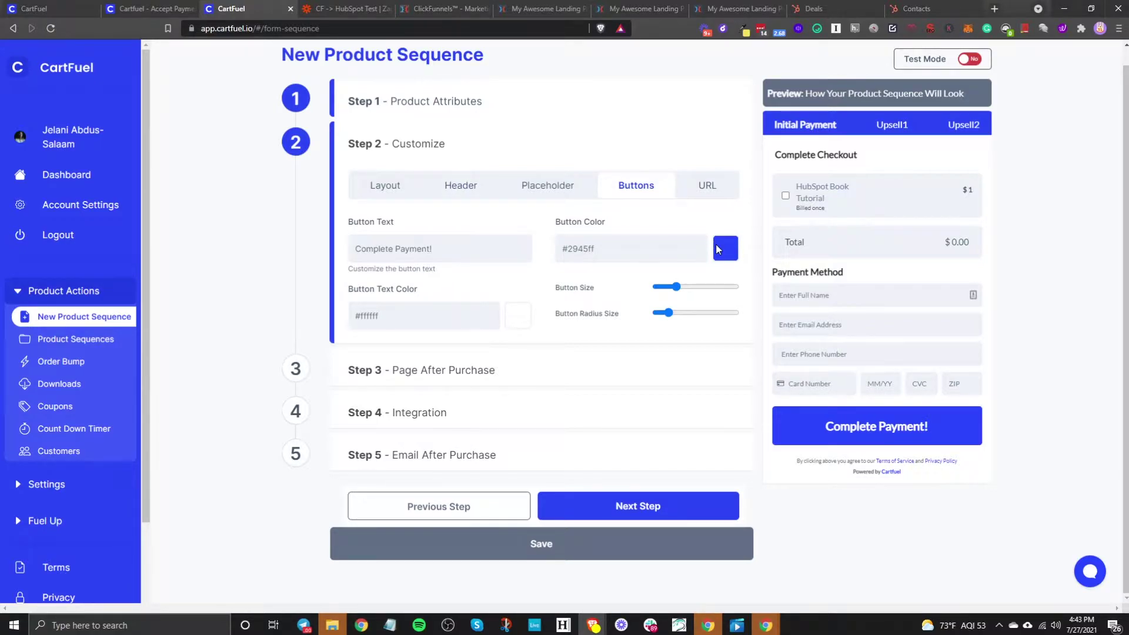
pyautogui.click(716, 247)
pyautogui.moveTo(588, 295); pyautogui.dragTo(511, 309)
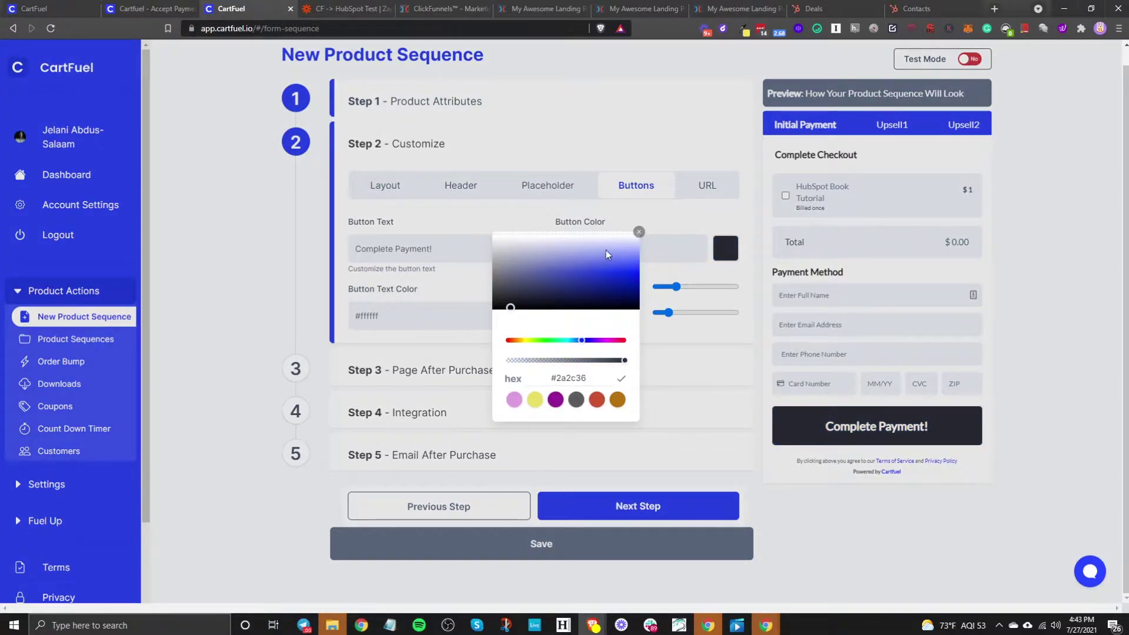
pyautogui.click(639, 232)
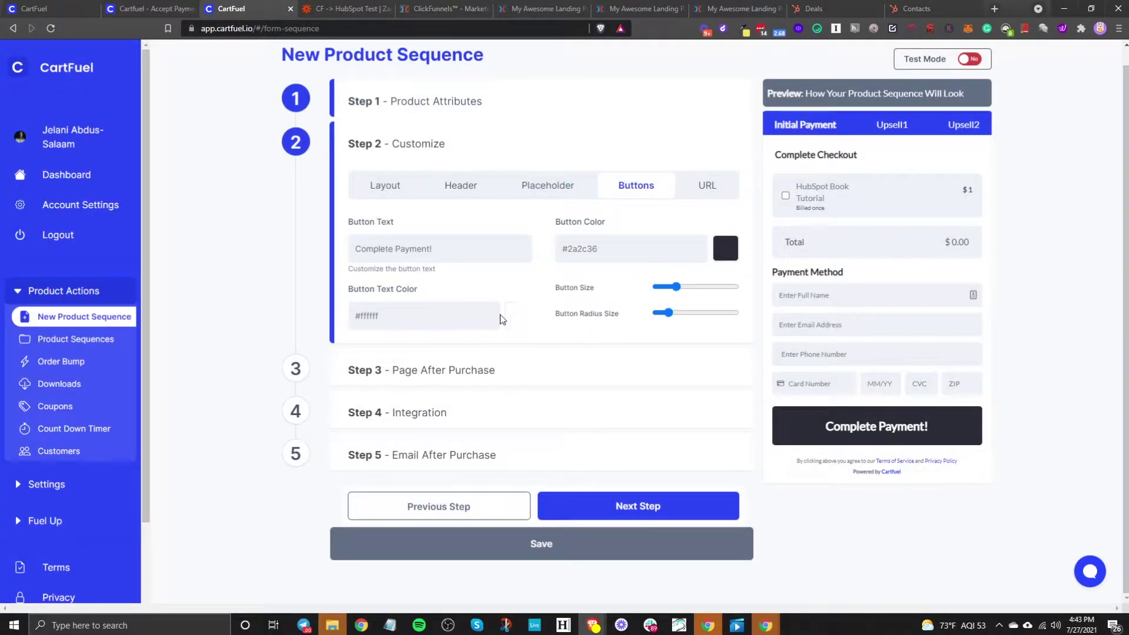
pyautogui.click(619, 497)
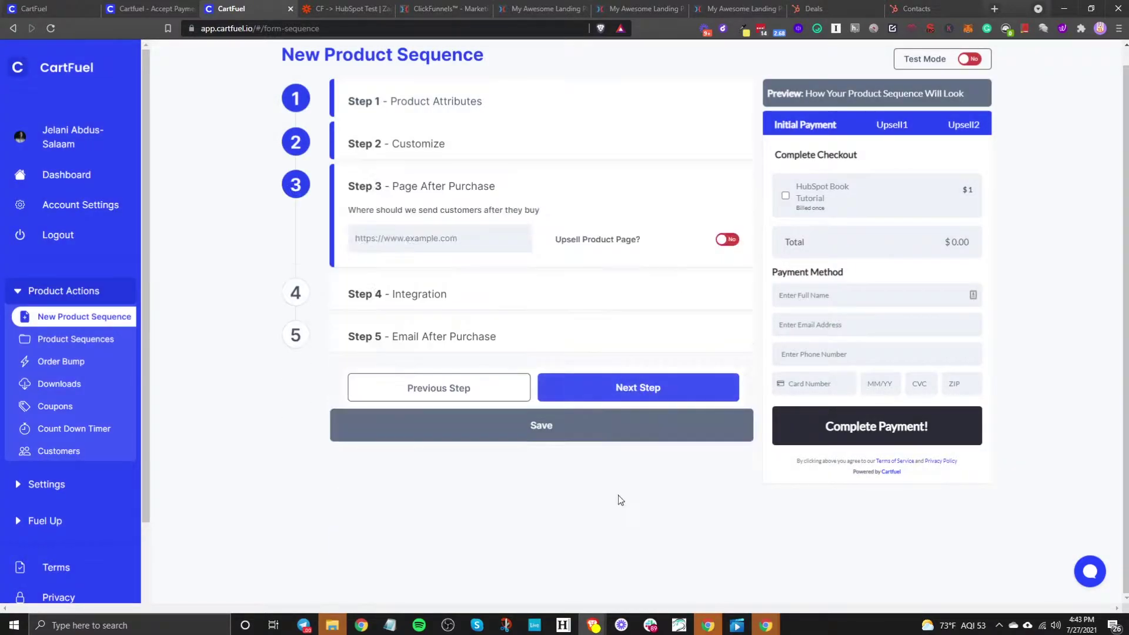
pyautogui.click(449, 389)
pyautogui.click(685, 195)
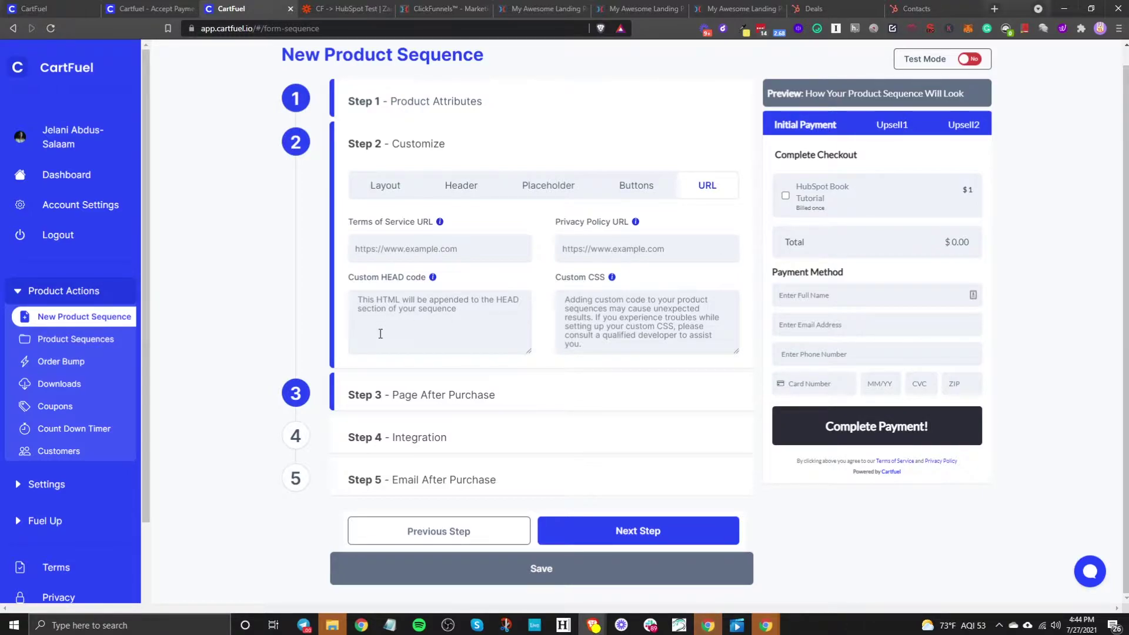
pyautogui.click(387, 315)
pyautogui.click(605, 306)
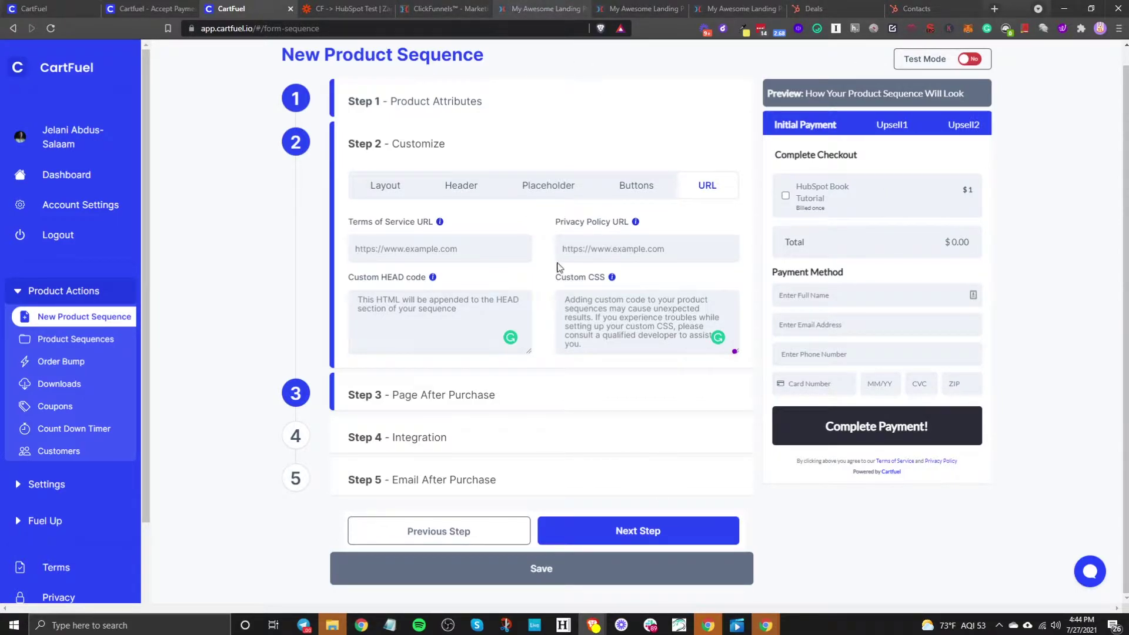
pyautogui.click(587, 530)
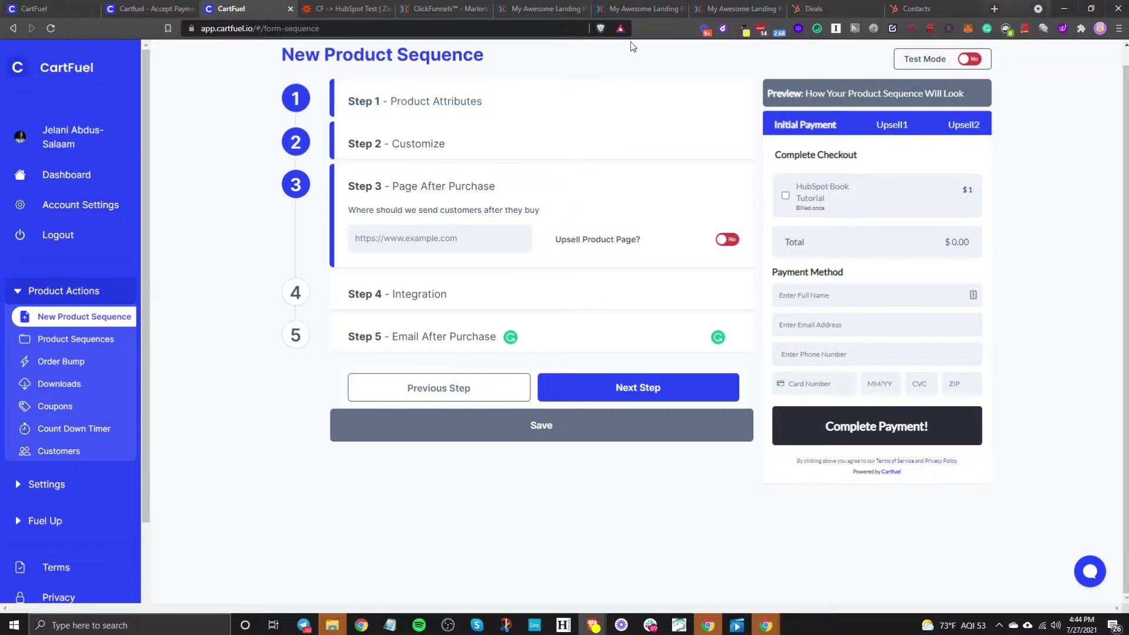
# Step: Turn on the Upsell Product Page and switch to the ClickFunnels 'My Awesome Landing Page' editor
pyautogui.click(729, 240)
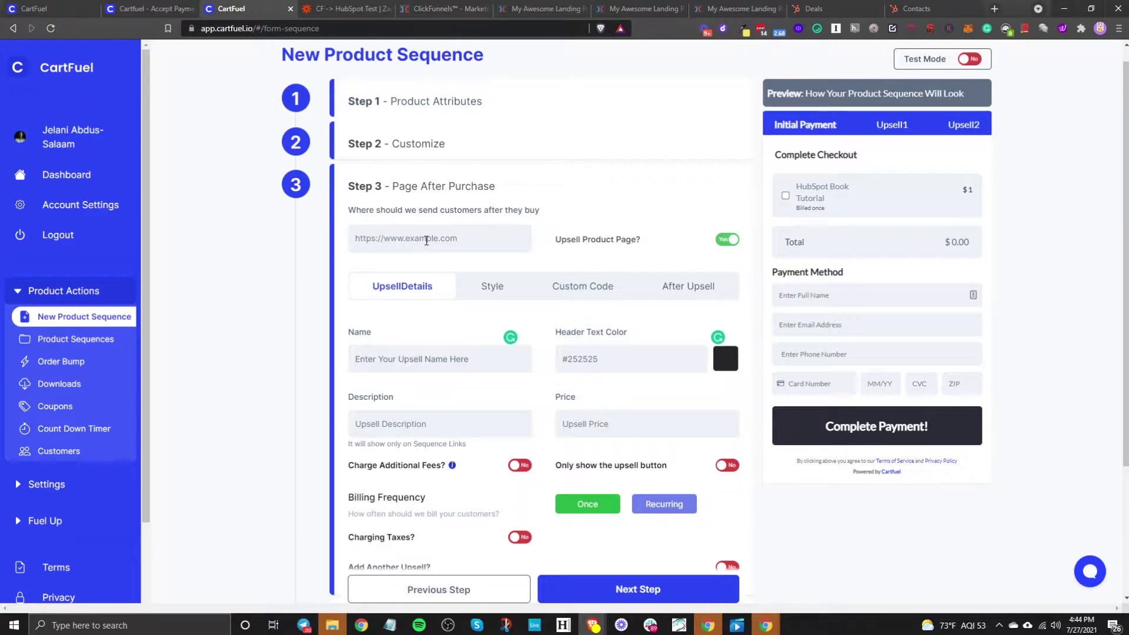
pyautogui.click(644, 7)
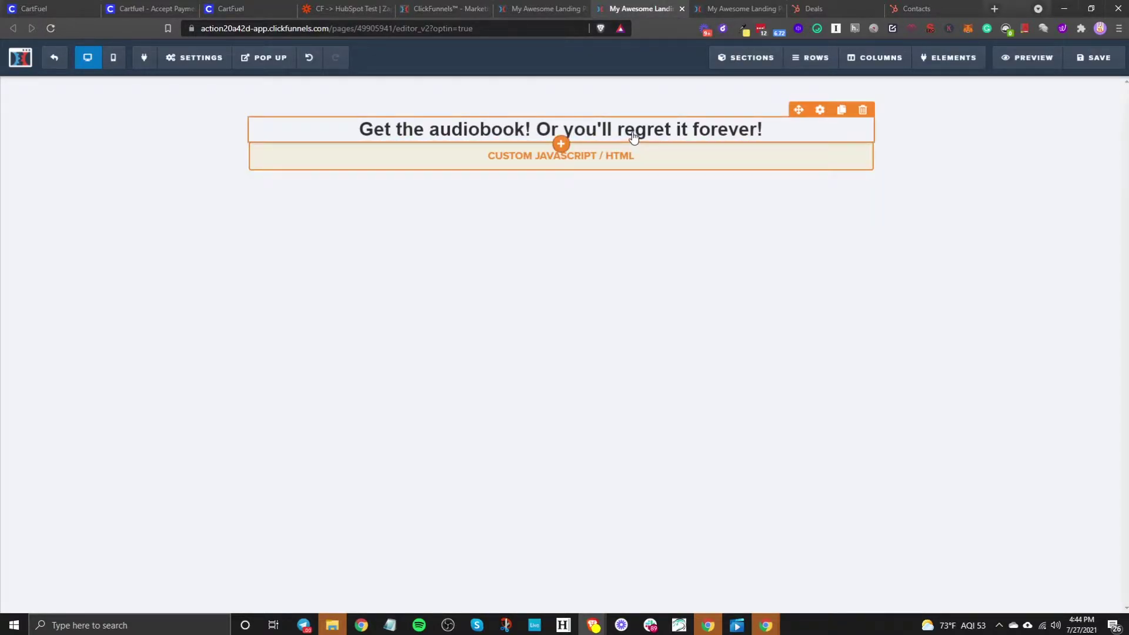
# Step: Save the audiobook page, preview it, and trim the address down to its live optin URL
pyautogui.click(1089, 66)
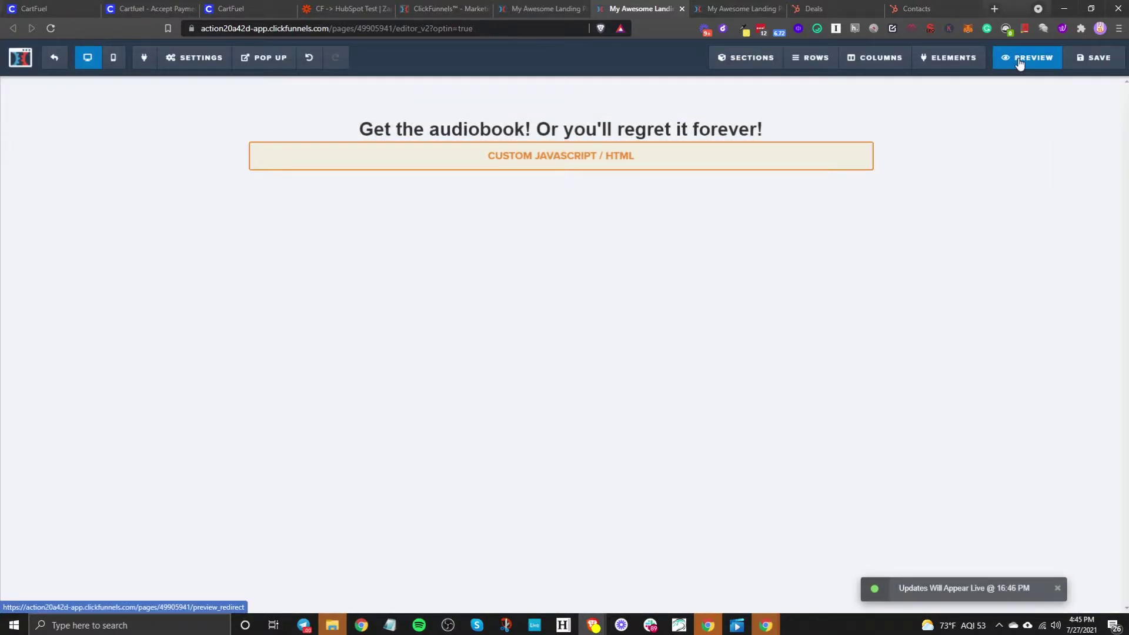
pyautogui.click(1023, 59)
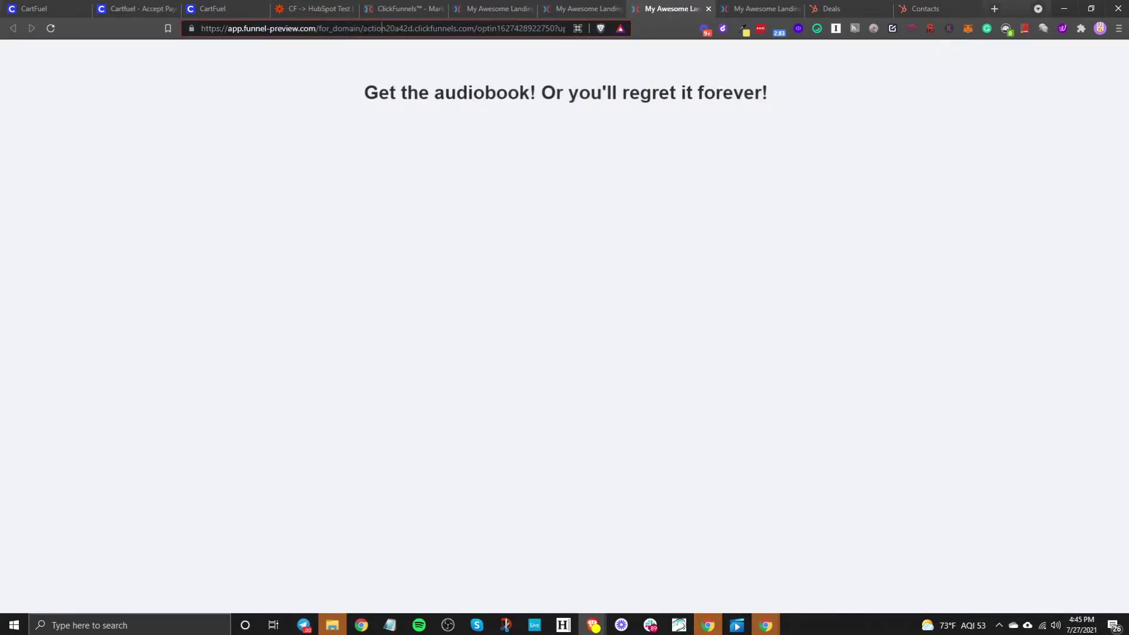
pyautogui.moveTo(363, 28); pyautogui.dragTo(228, 28)
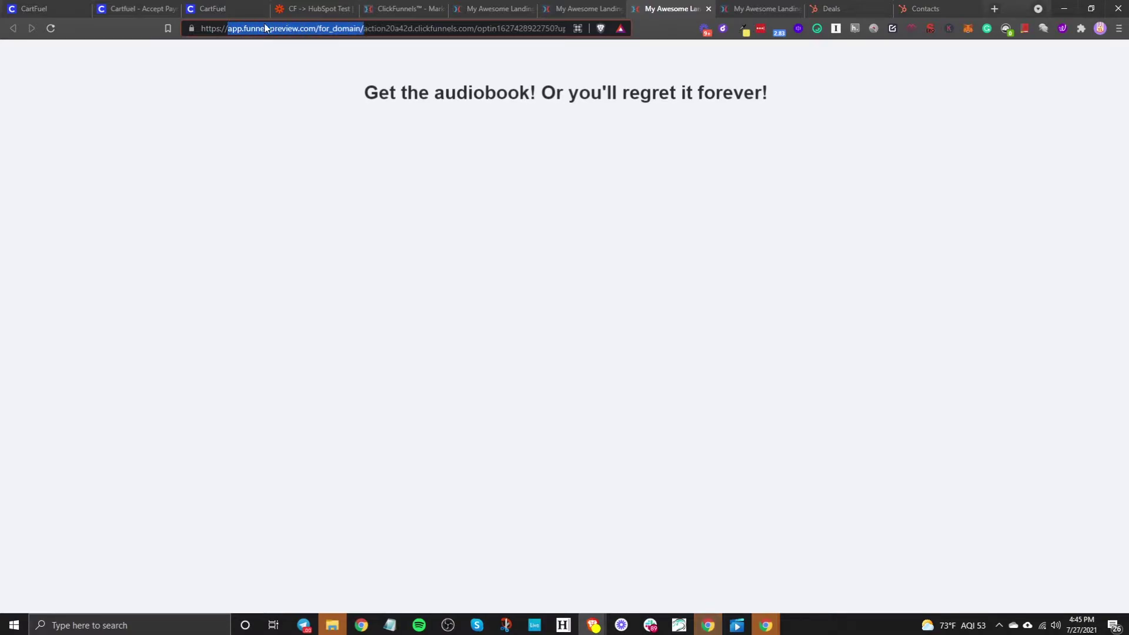
pyautogui.press('BackSpace')
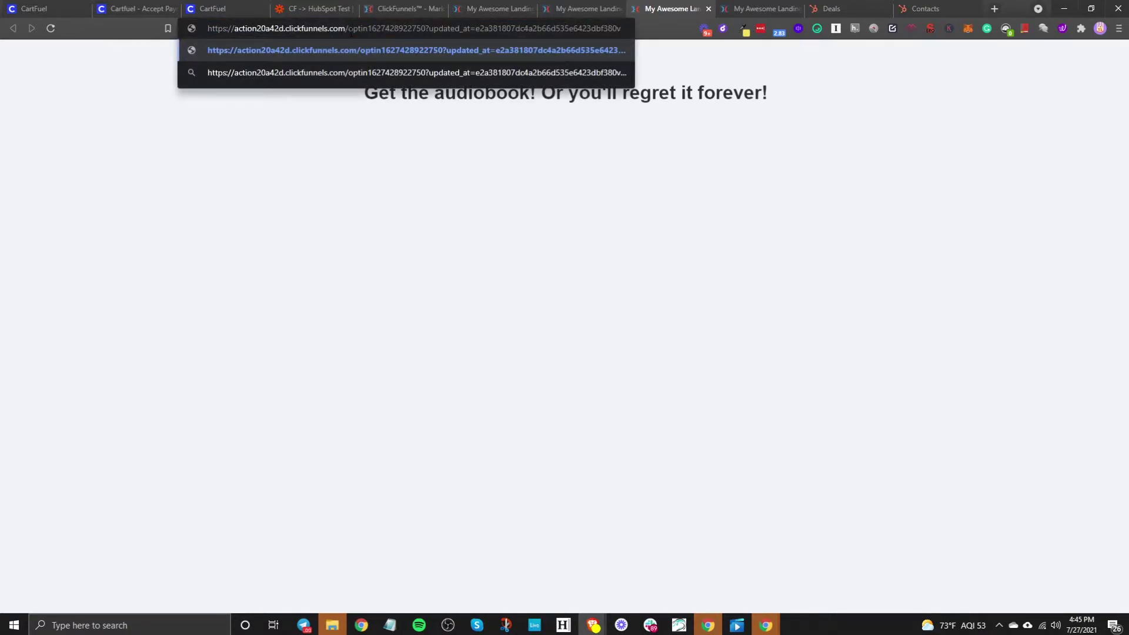
pyautogui.moveTo(426, 28); pyautogui.dragTo(626, 28)
pyautogui.press('BackSpace')
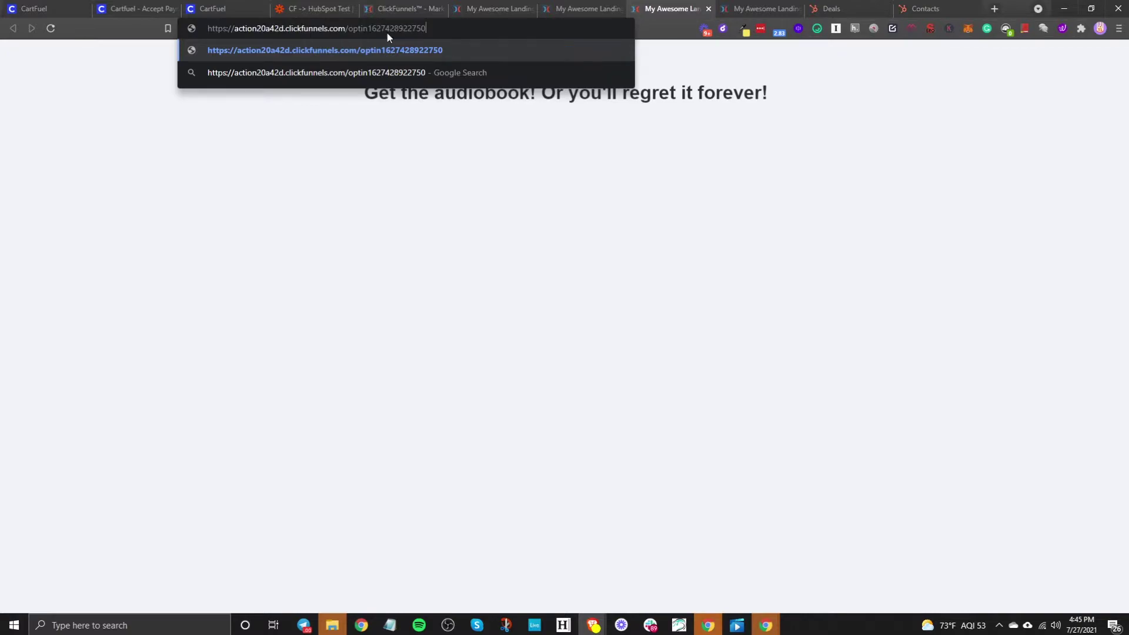
pyautogui.hotkey('ctrl', 'a')
pyautogui.hotkey('ctrl', 'c')
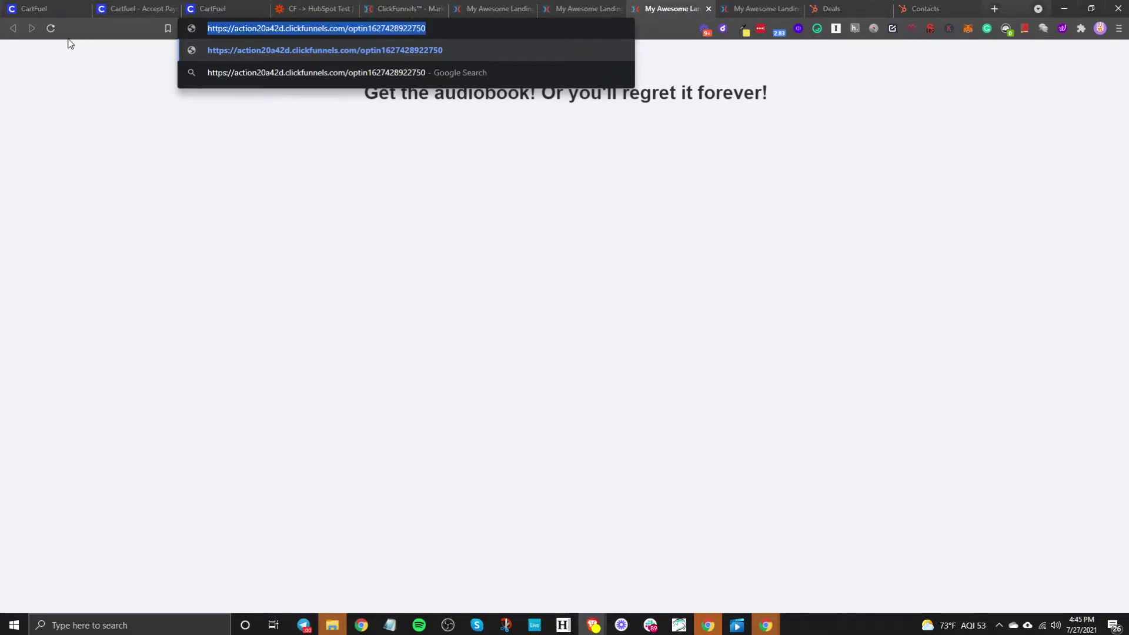
# Step: Paste the ClickFunnels audiobook URL into CartFuel's after-purchase redirect field
pyautogui.click(228, 7)
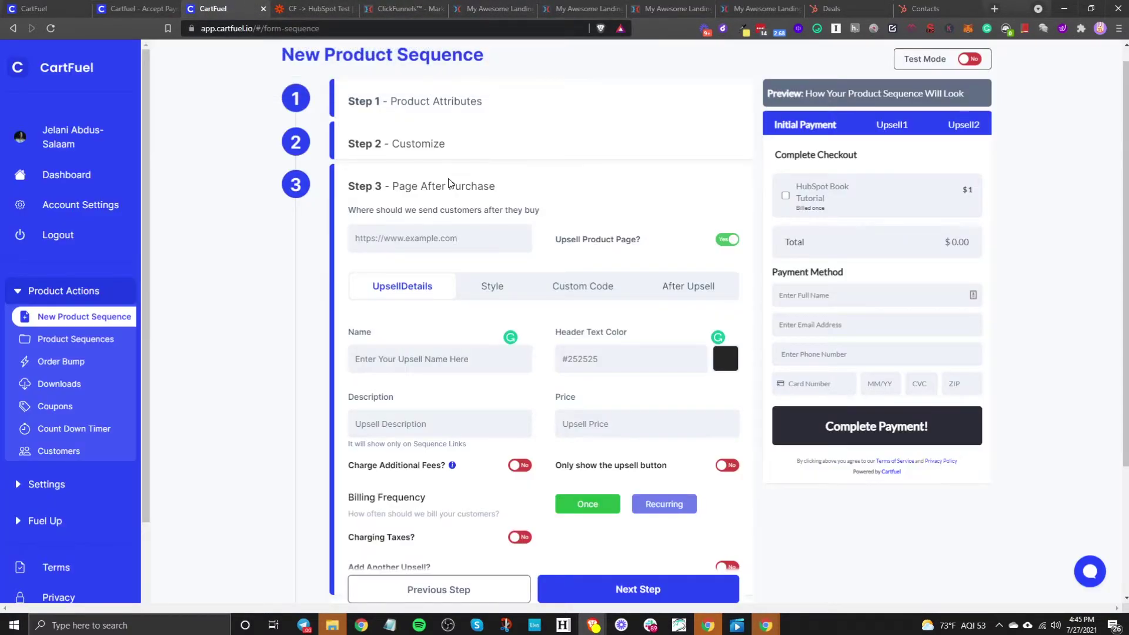
pyautogui.click(413, 226)
pyautogui.hotkey('ctrl', 'v')
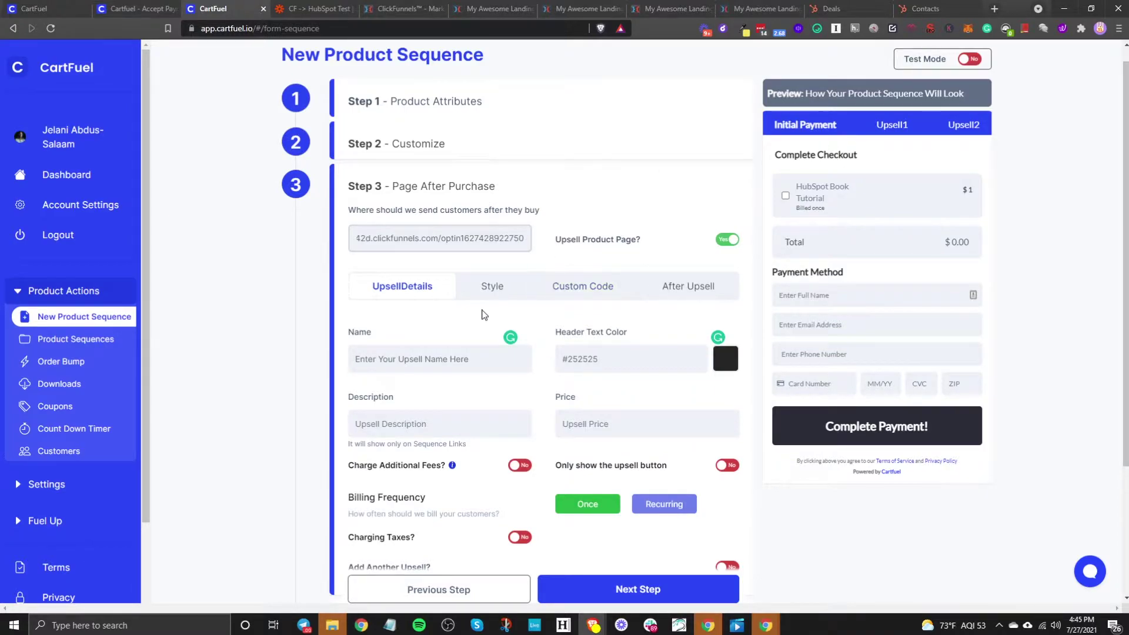
# Step: Rename the upsell to 'HubSpot Audiobook Version'
pyautogui.click(425, 359)
pyautogui.moveTo(489, 359); pyautogui.dragTo(206, 348)
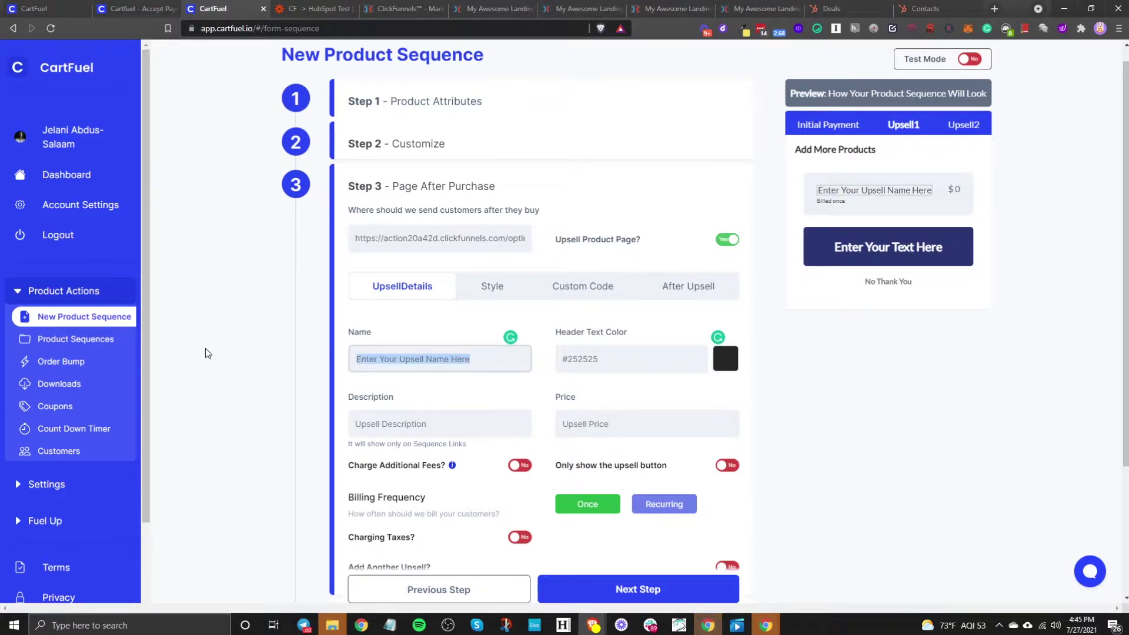
pyautogui.write('HubSpot ')
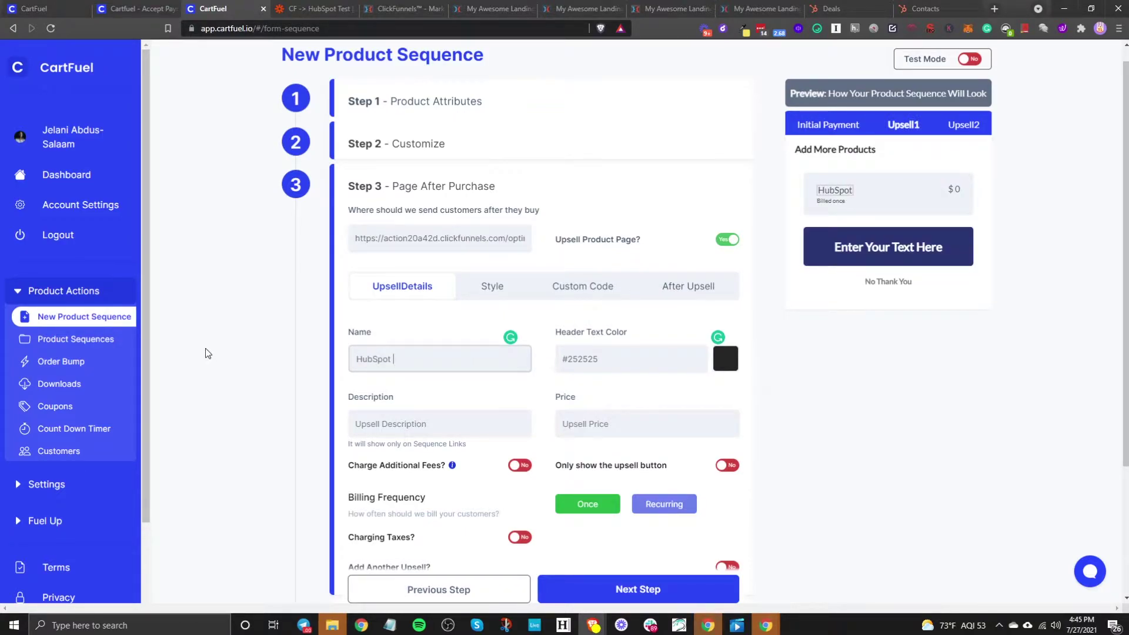
pyautogui.write('Audio Versuio')
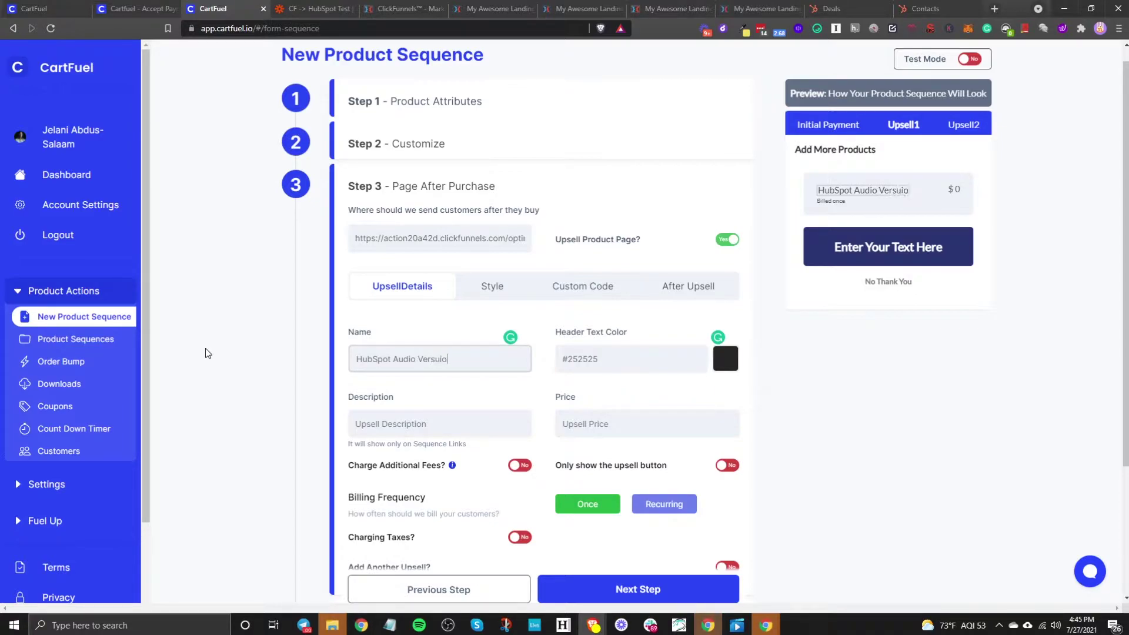
pyautogui.press('BackSpace')
pyautogui.press('BackSpace')
pyautogui.press('BackSpace')
pyautogui.press('BackSpace')
pyautogui.press('BackSpace')
pyautogui.press('BackSpace')
pyautogui.press('BackSpace')
pyautogui.press('BackSpace')
pyautogui.write('b')
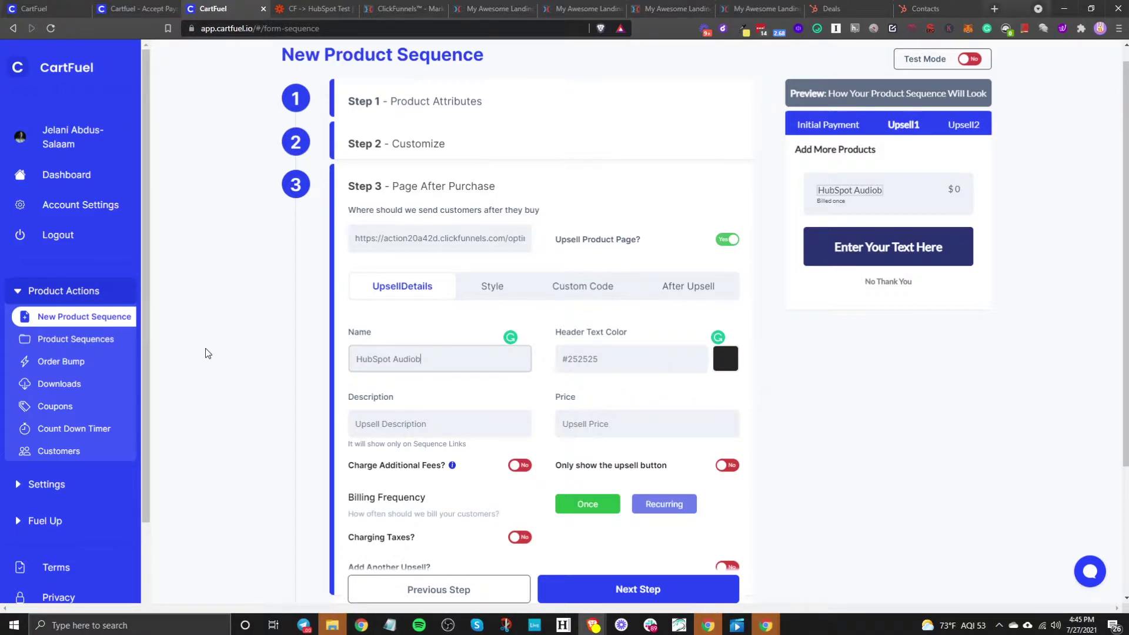
pyautogui.write('ook Version')
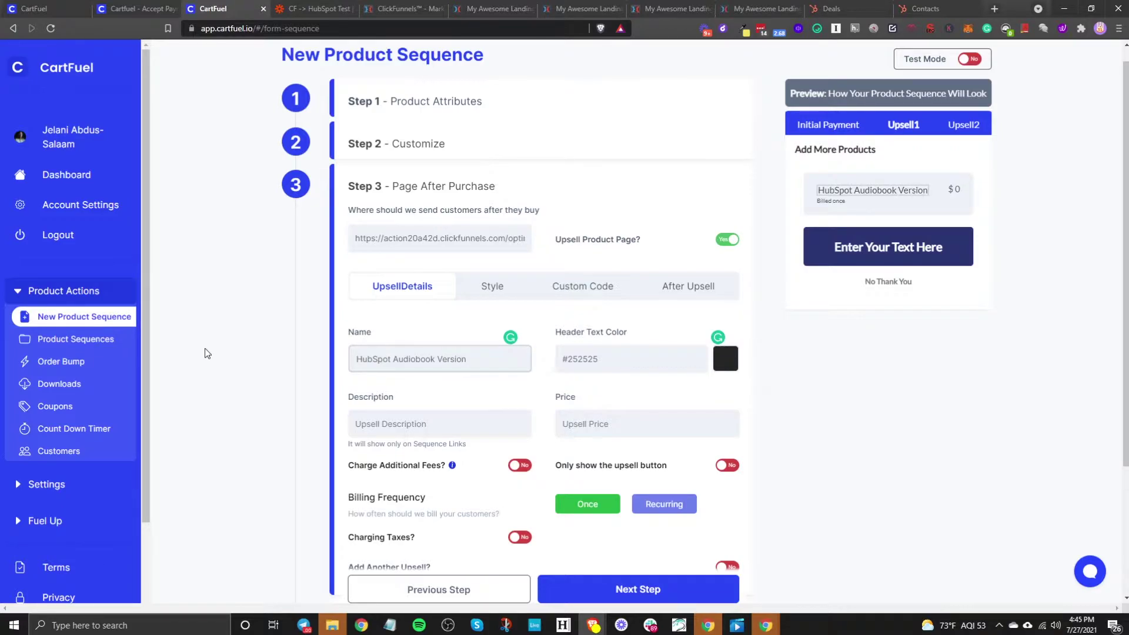
pyautogui.click(633, 353)
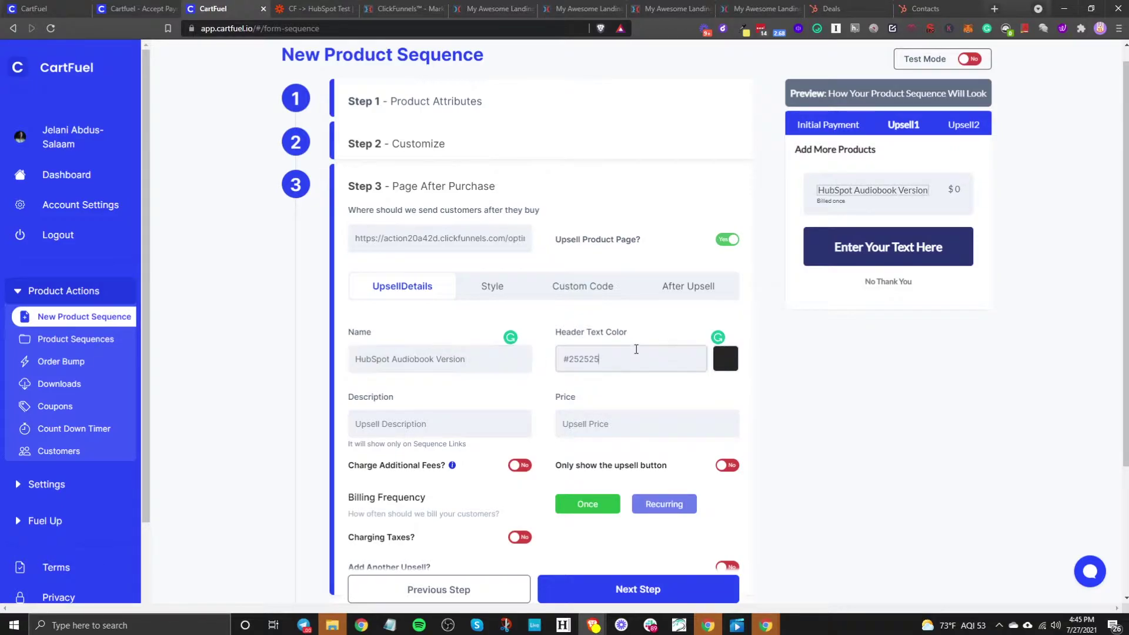
# Step: Make the upsell header text red (#ff6262)
pyautogui.click(890, 125)
pyautogui.click(727, 365)
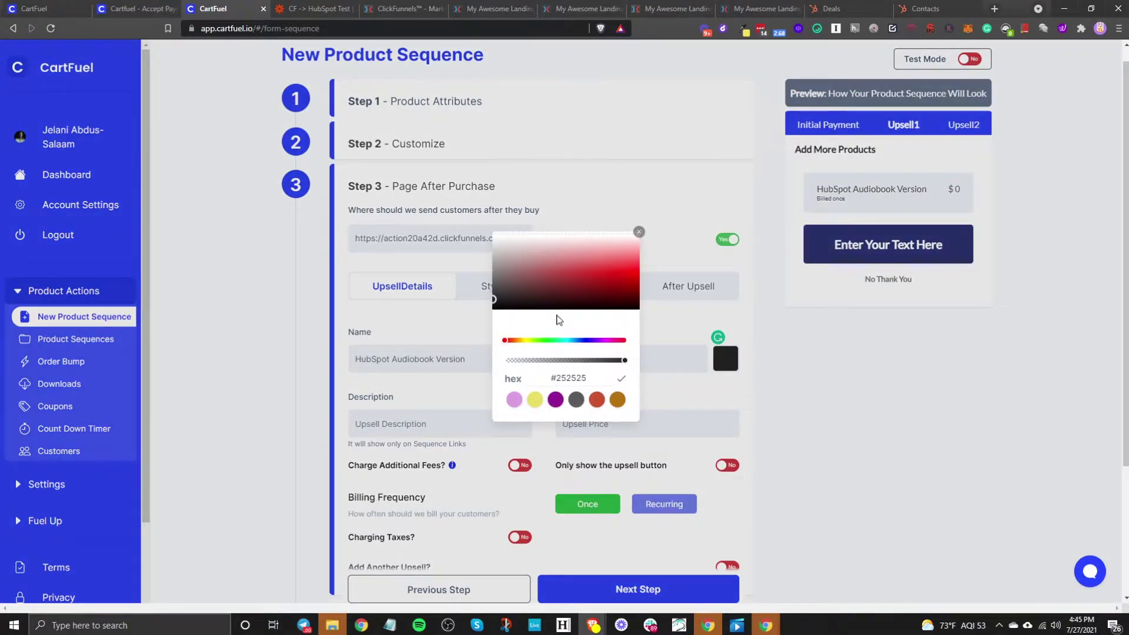
pyautogui.click(566, 258)
pyautogui.click(640, 228)
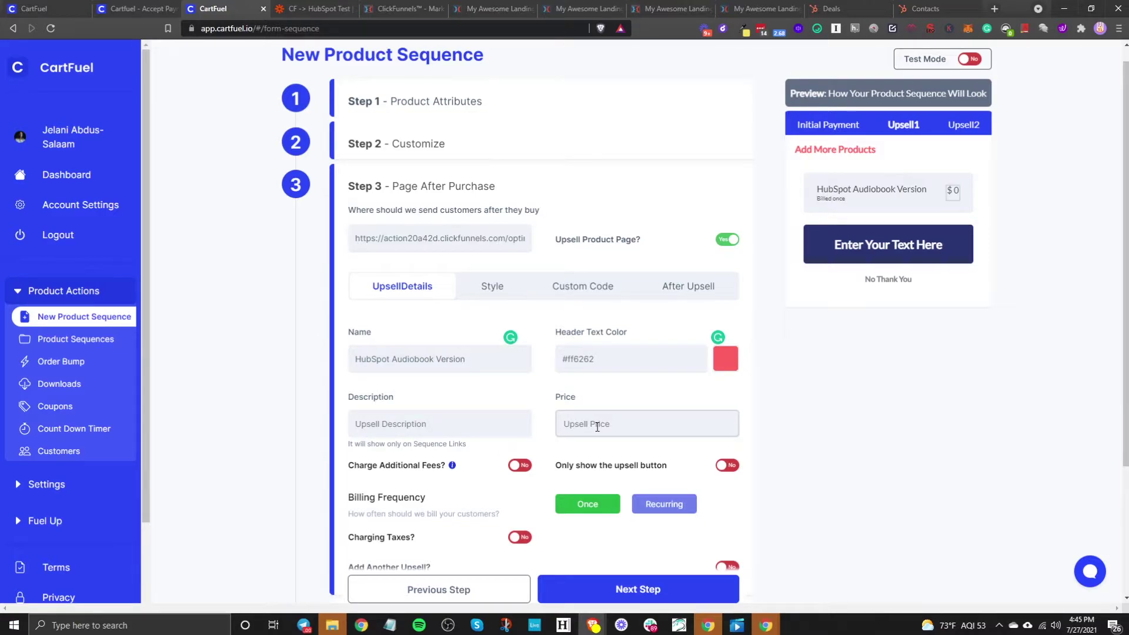
# Step: Set the upsell price to $1, leaving button-only and additional fees switched off
pyautogui.write('1')
pyautogui.click(621, 389)
pyautogui.scroll(-2, 581, 411)
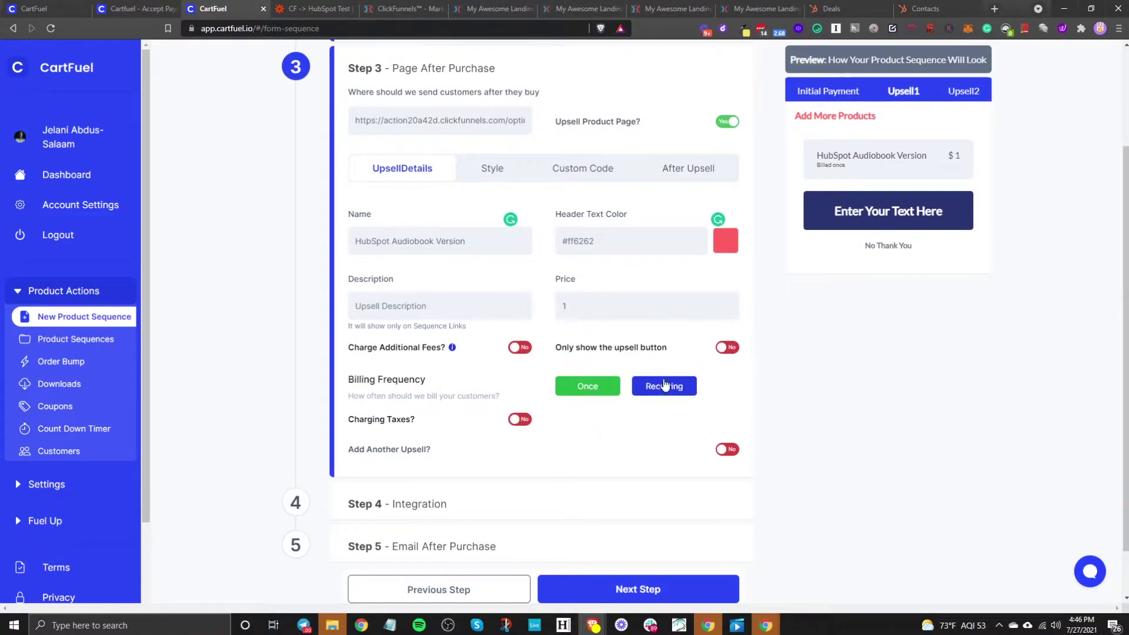
pyautogui.click(723, 351)
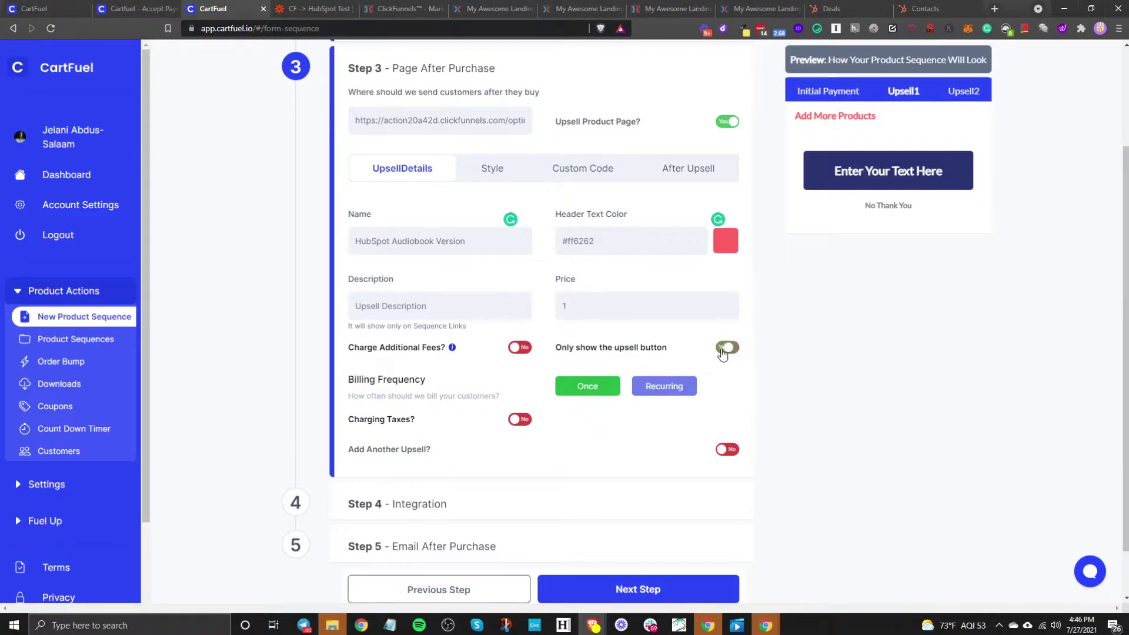
pyautogui.click(724, 348)
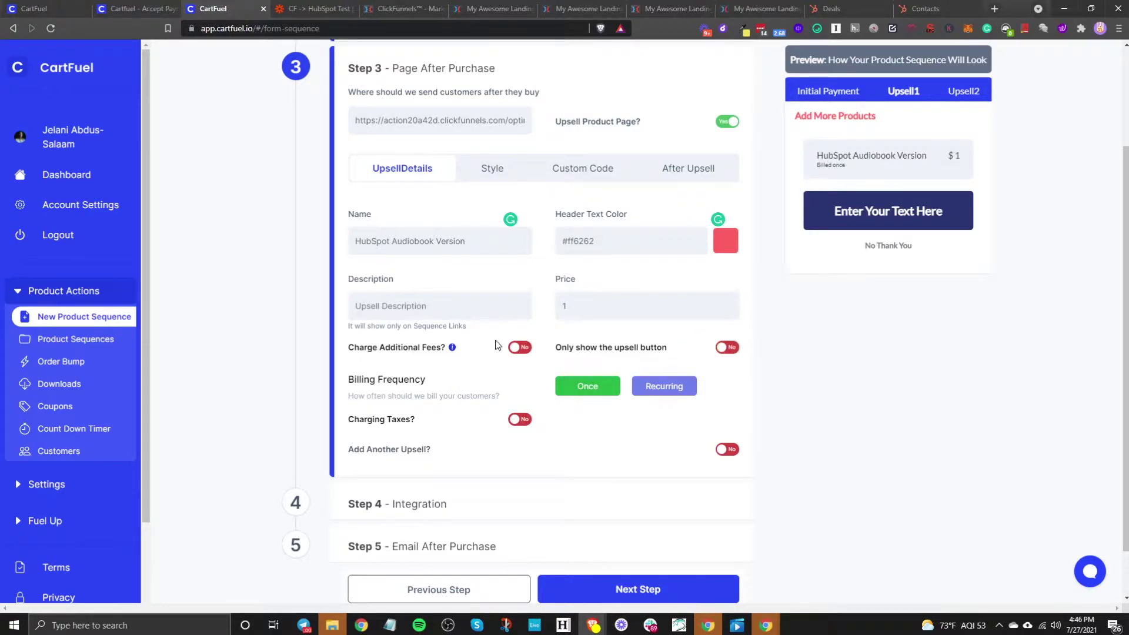
pyautogui.click(521, 348)
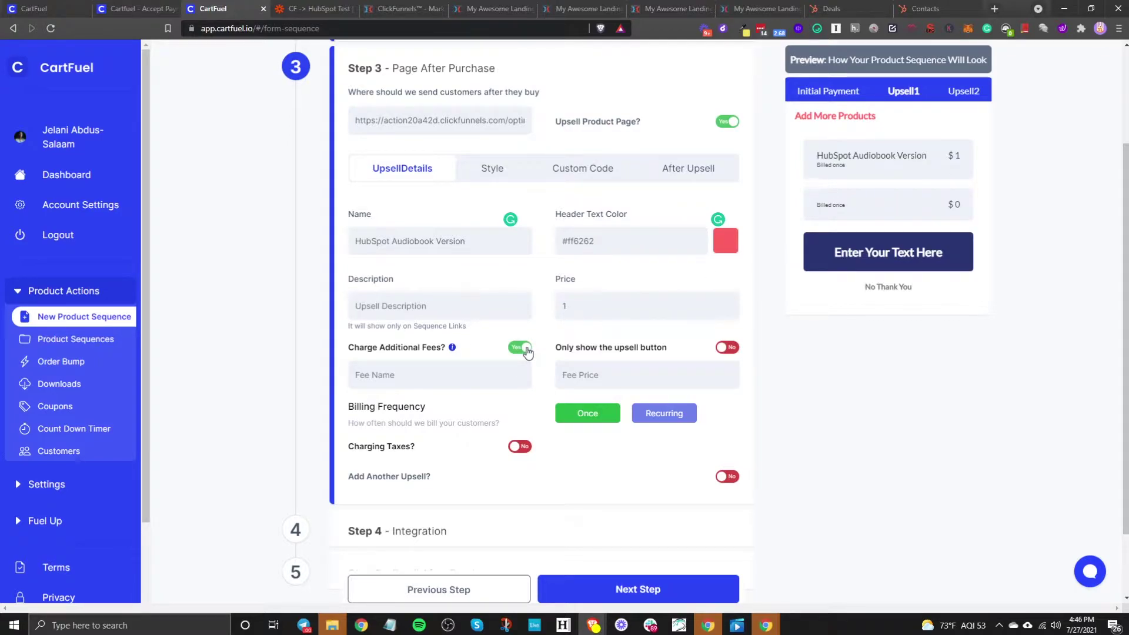
pyautogui.click(520, 349)
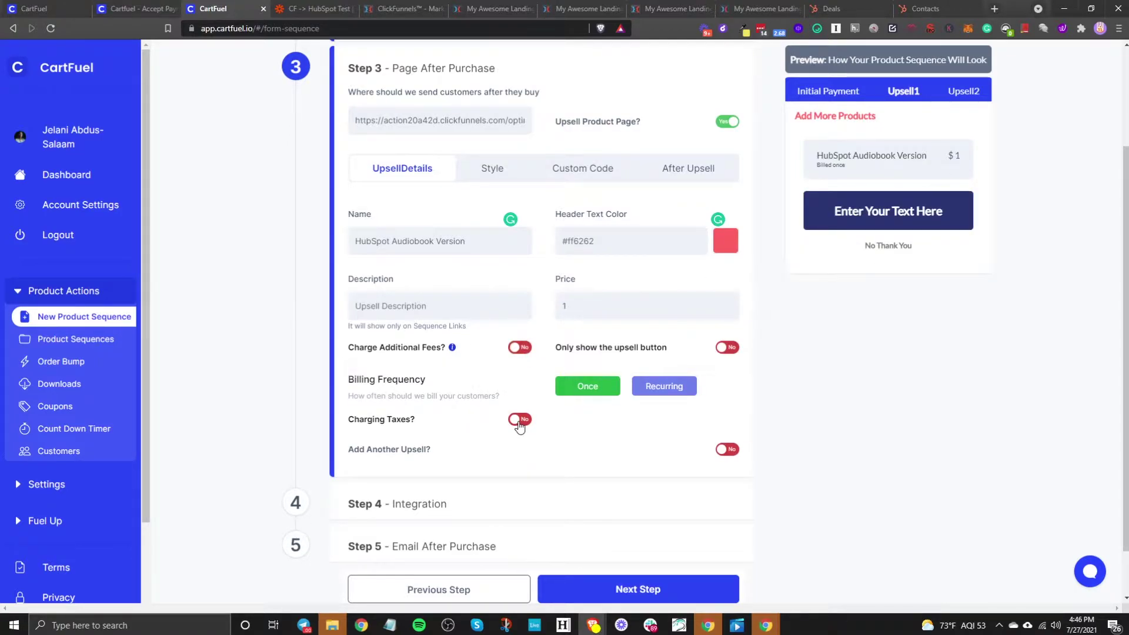
# Step: Label the upsell button 'Yes, I want this upsell!' in the Style options
pyautogui.click(492, 169)
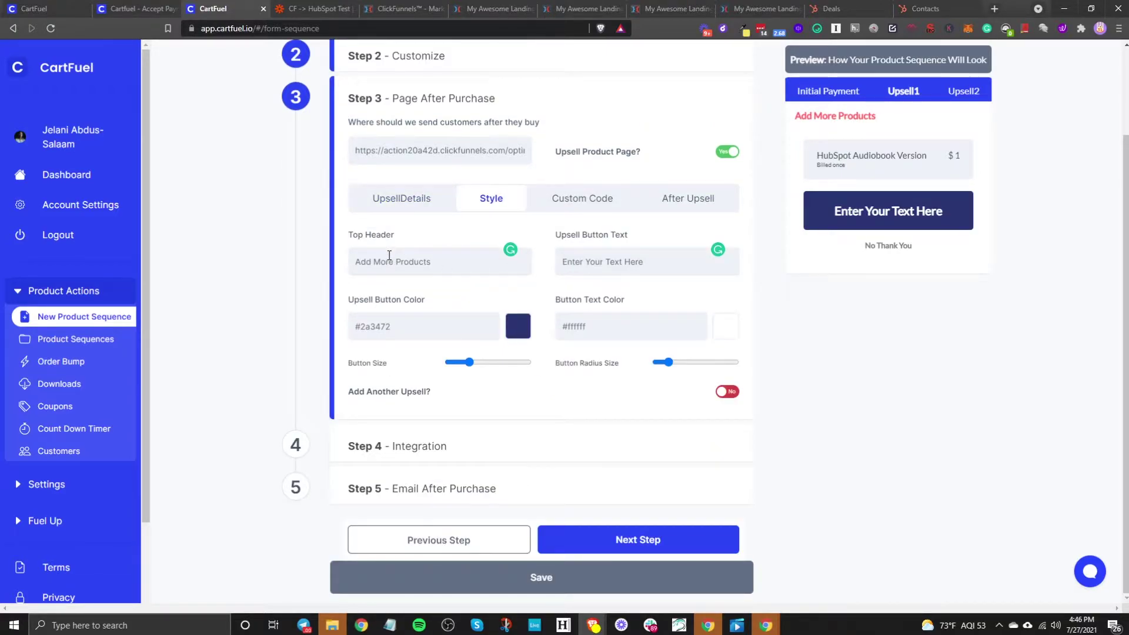
pyautogui.tripleClick(640, 262)
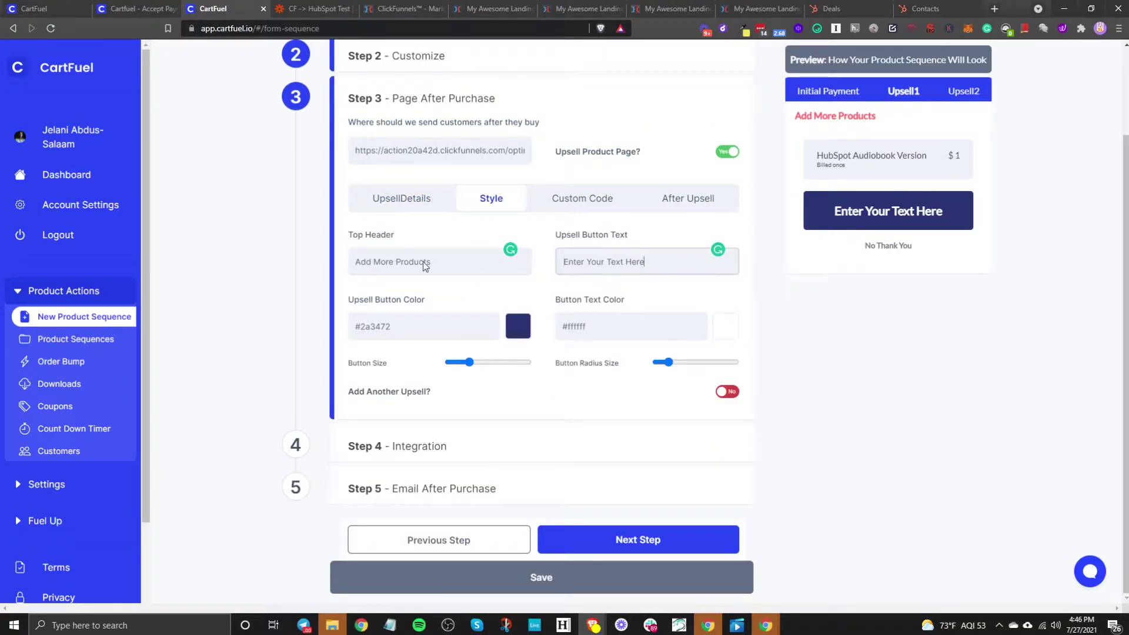
pyautogui.write('Y')
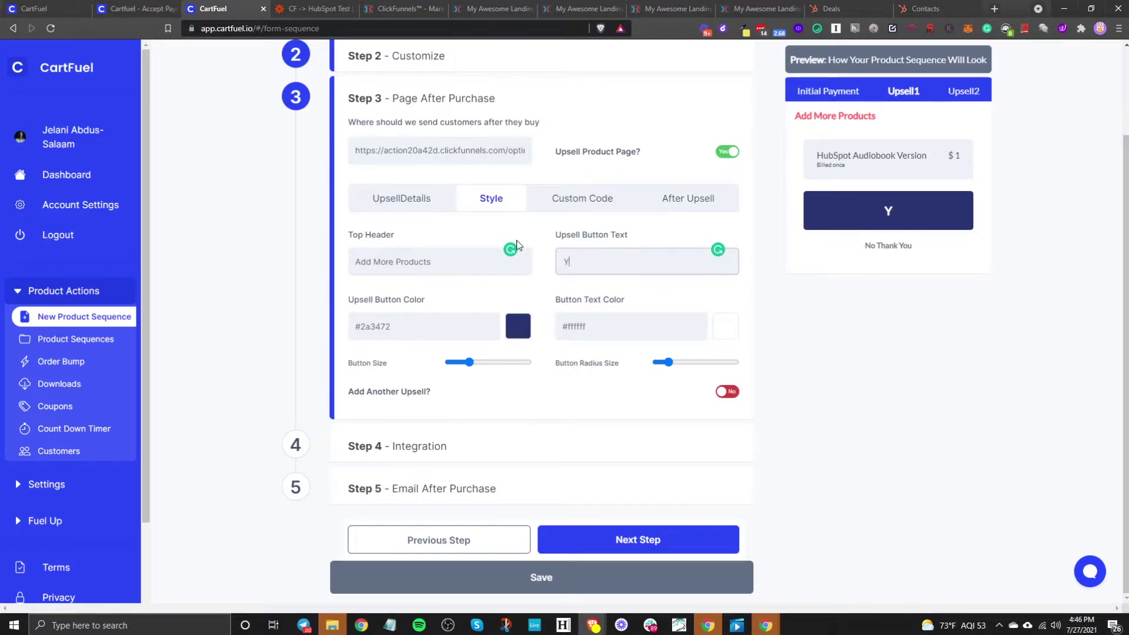
pyautogui.write('es, I want this upsell')
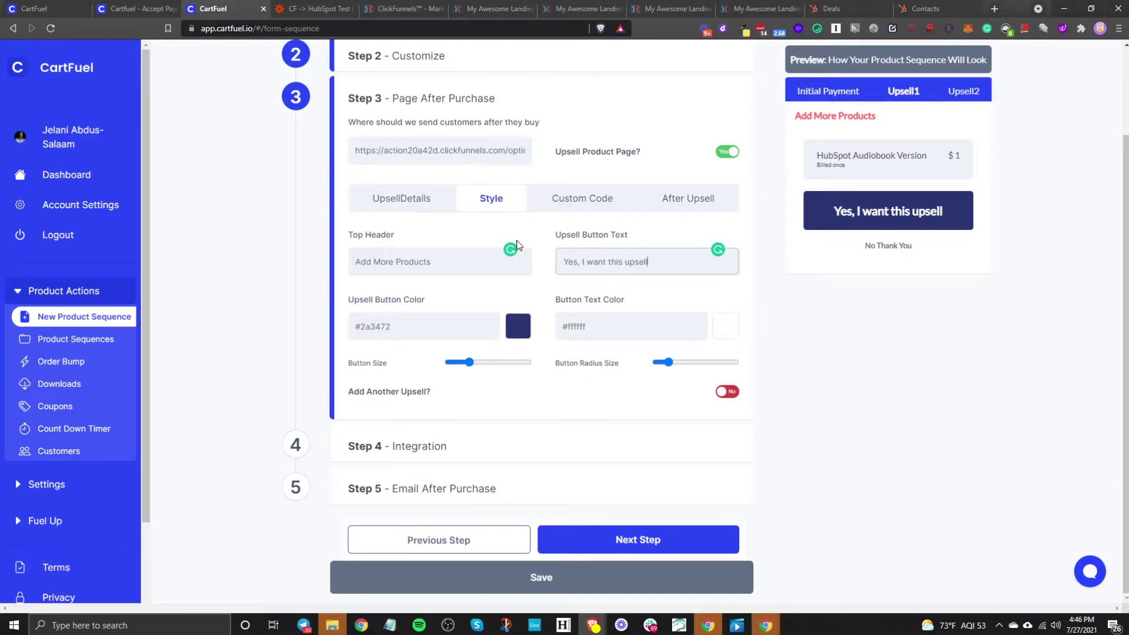
pyautogui.write('!')
# Step: Make the upsell button bright blue #0047ff, slightly smaller, with rounder corners
pyautogui.click(513, 334)
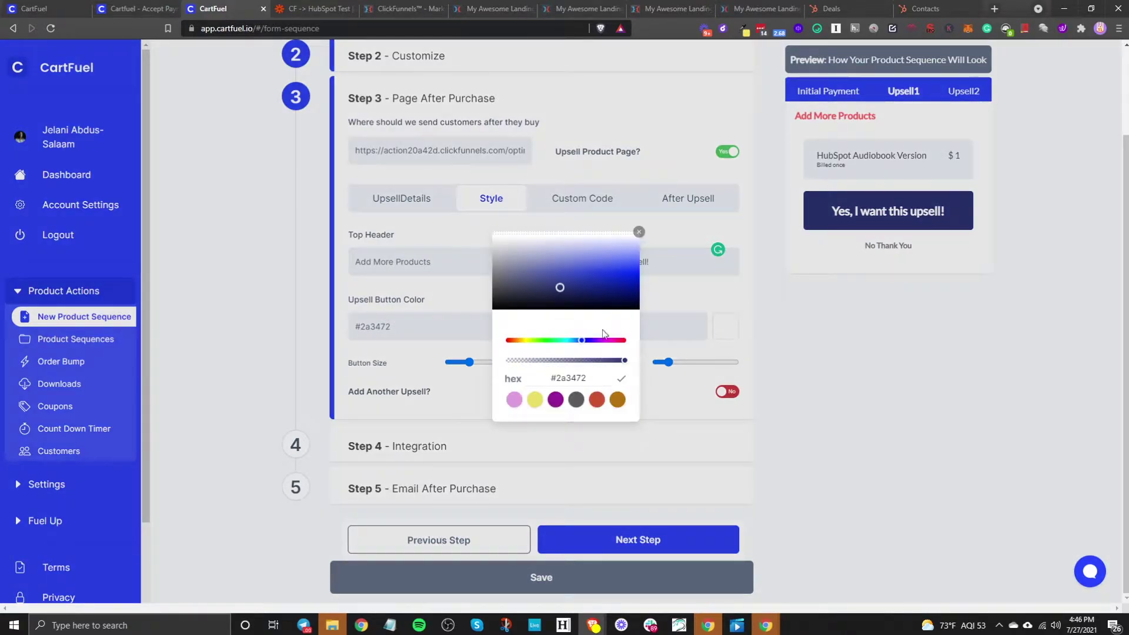
pyautogui.moveTo(559, 284); pyautogui.dragTo(686, 221)
pyautogui.click(650, 230)
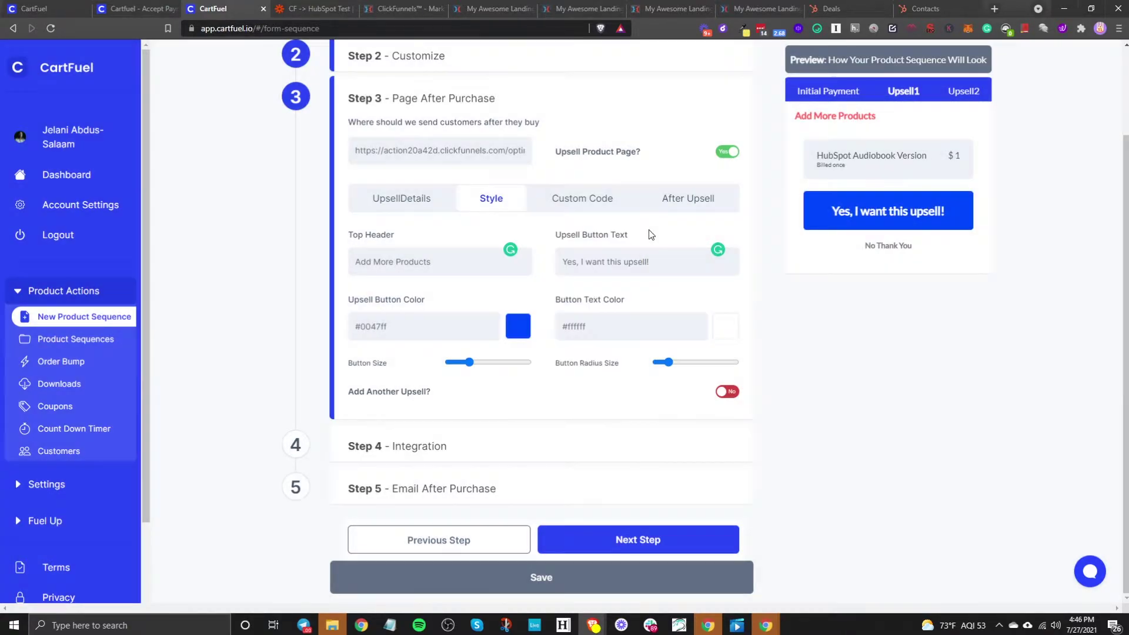
pyautogui.click(629, 327)
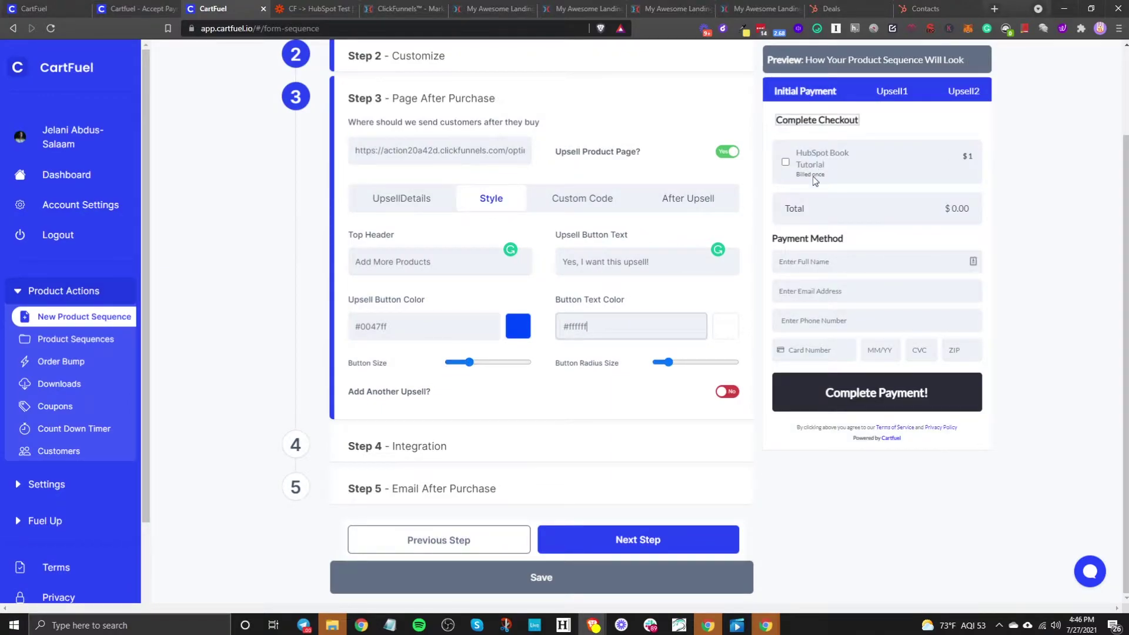
pyautogui.click(886, 97)
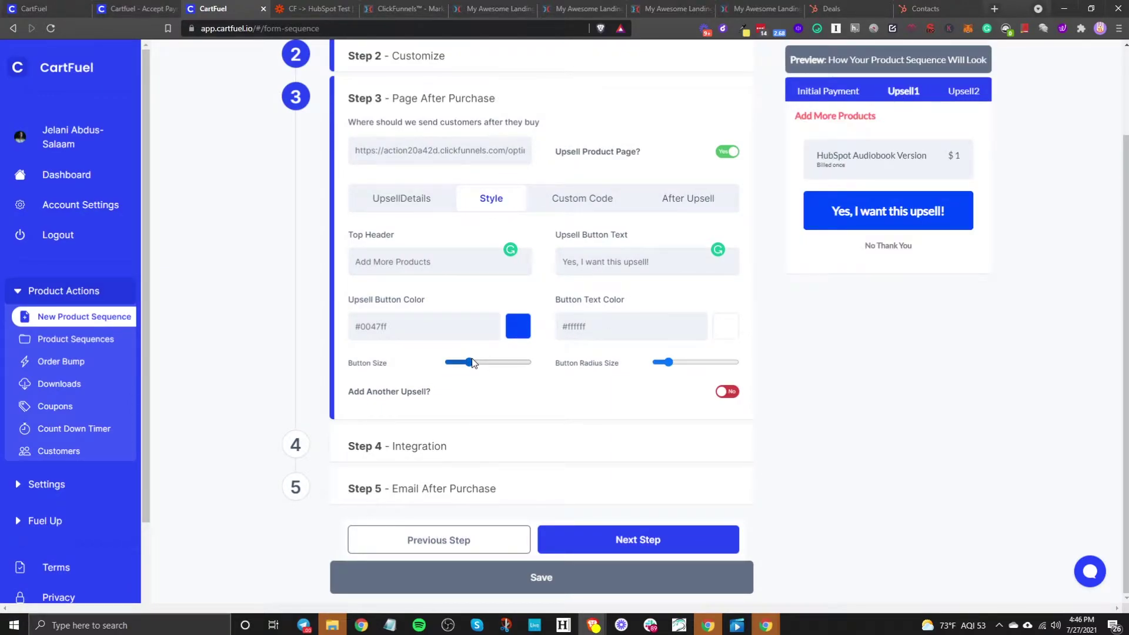
pyautogui.moveTo(469, 362); pyautogui.dragTo(465, 365)
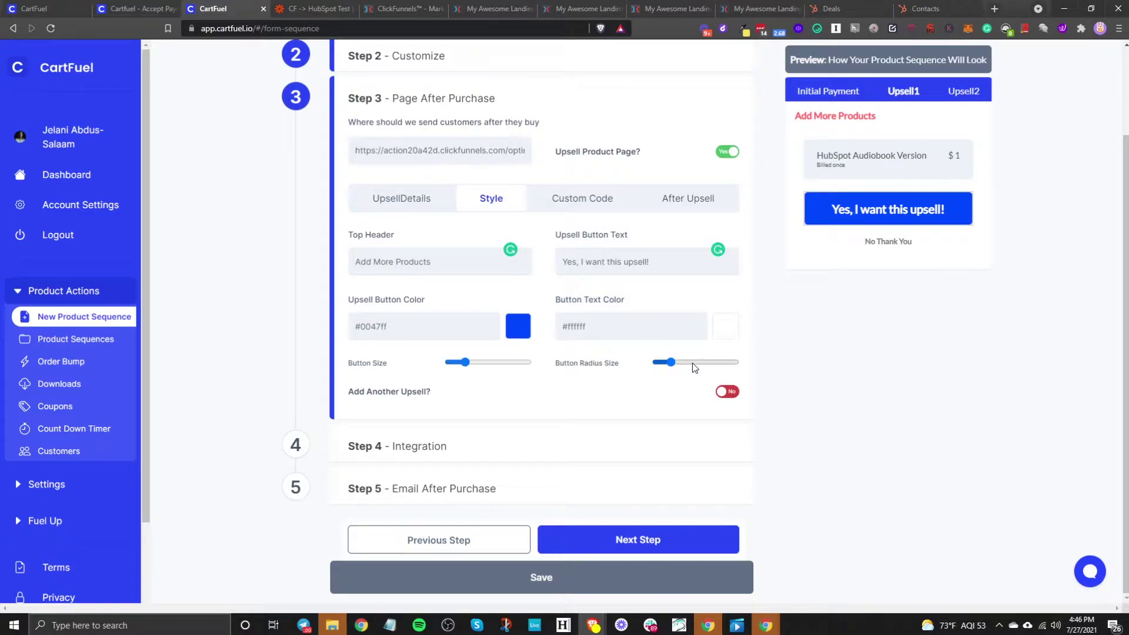
pyautogui.moveTo(664, 363); pyautogui.dragTo(688, 363)
# Step: Switch the second upsell off again, leaving Upsell 1's After Upsell redirect settings displayed
pyautogui.click(727, 392)
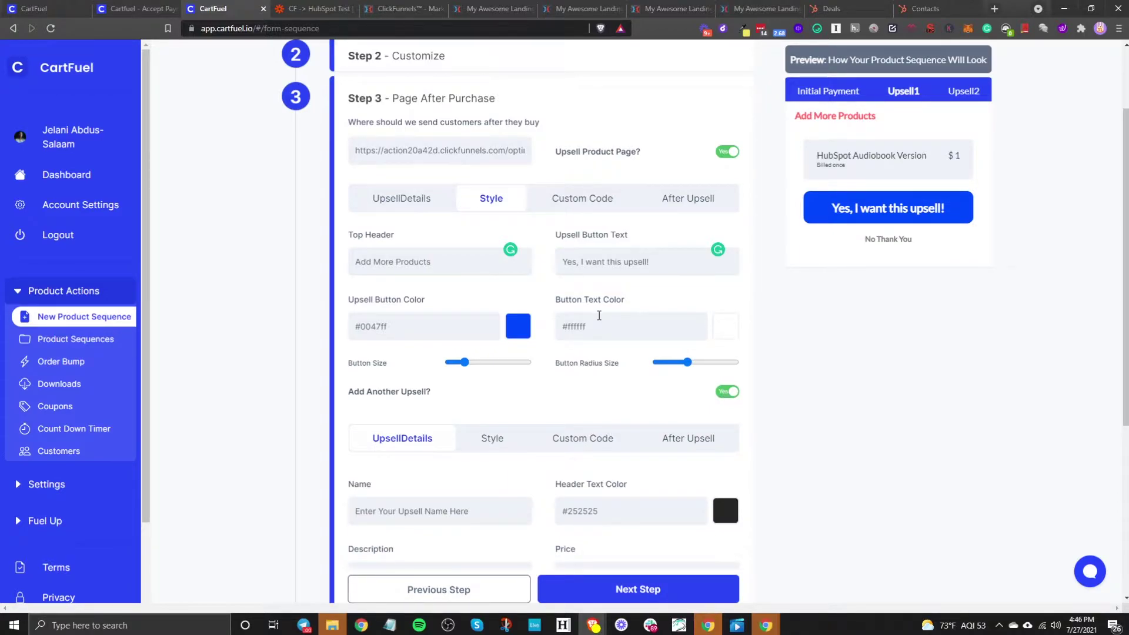
pyautogui.click(617, 200)
pyautogui.click(706, 198)
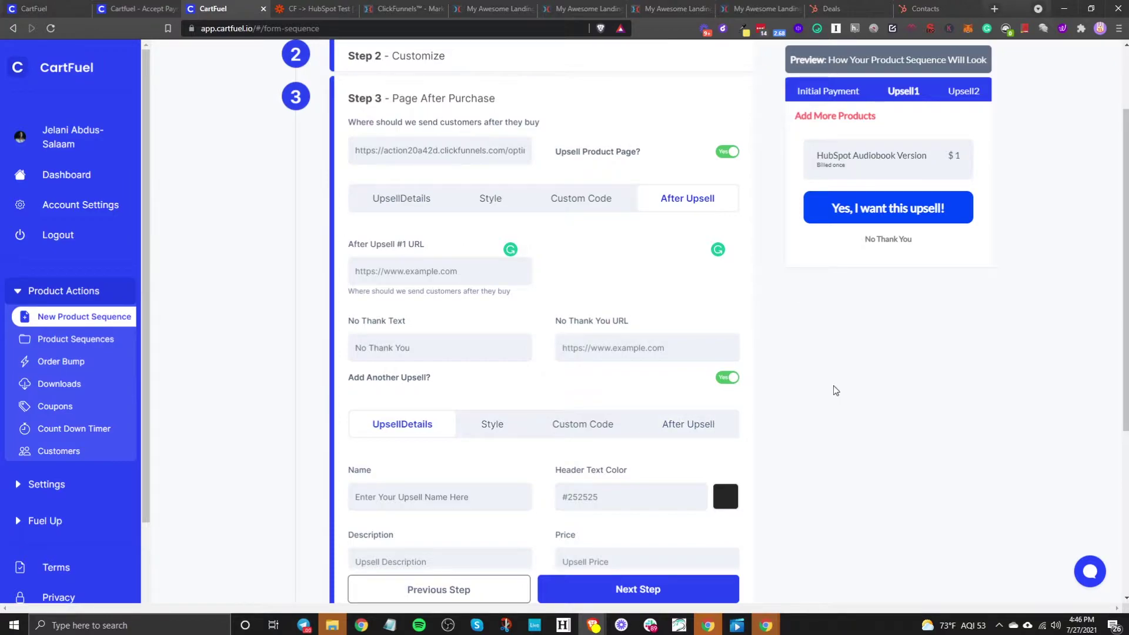
pyautogui.click(728, 377)
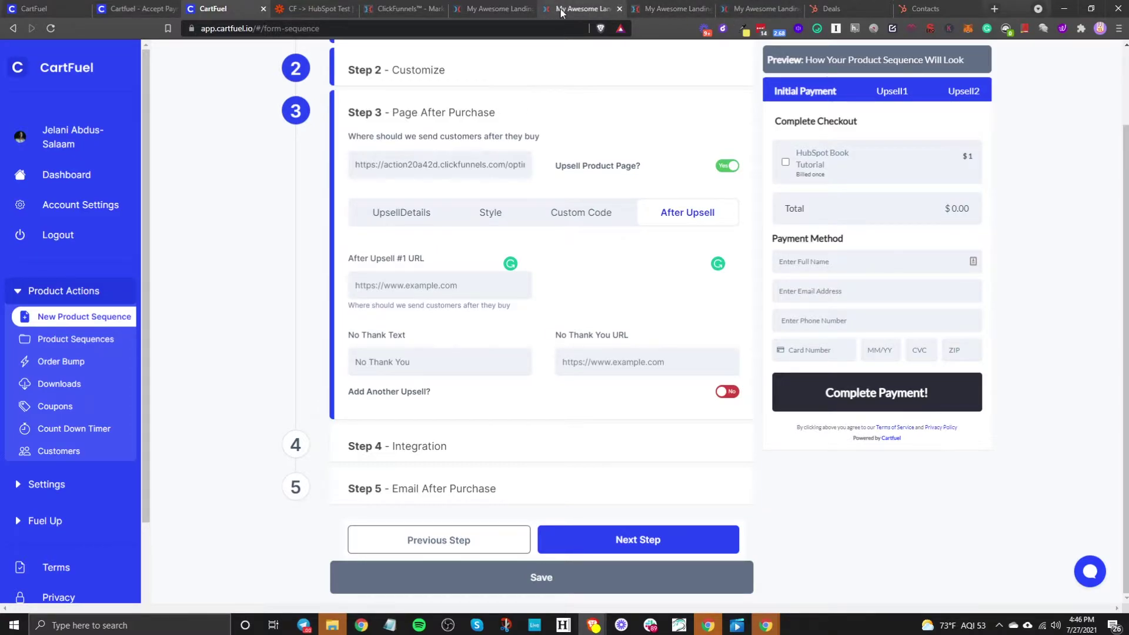
# Step: Return to the thank-you page in ClickFunnels, save it and open its preview
pyautogui.click(670, 10)
pyautogui.click(745, 10)
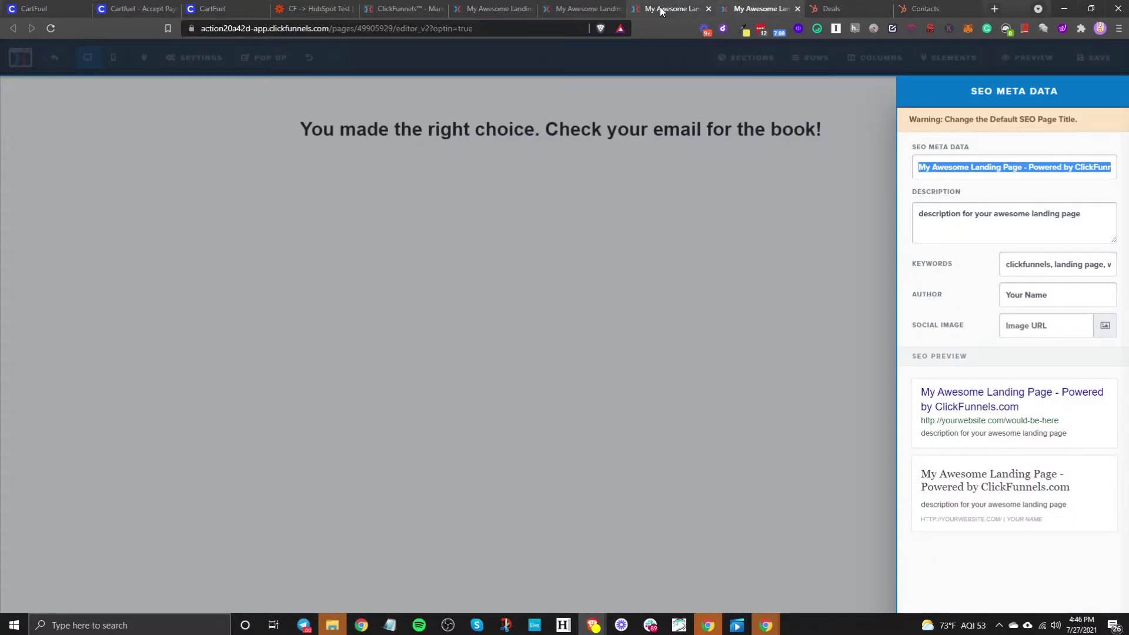
pyautogui.click(700, 10)
pyautogui.click(707, 8)
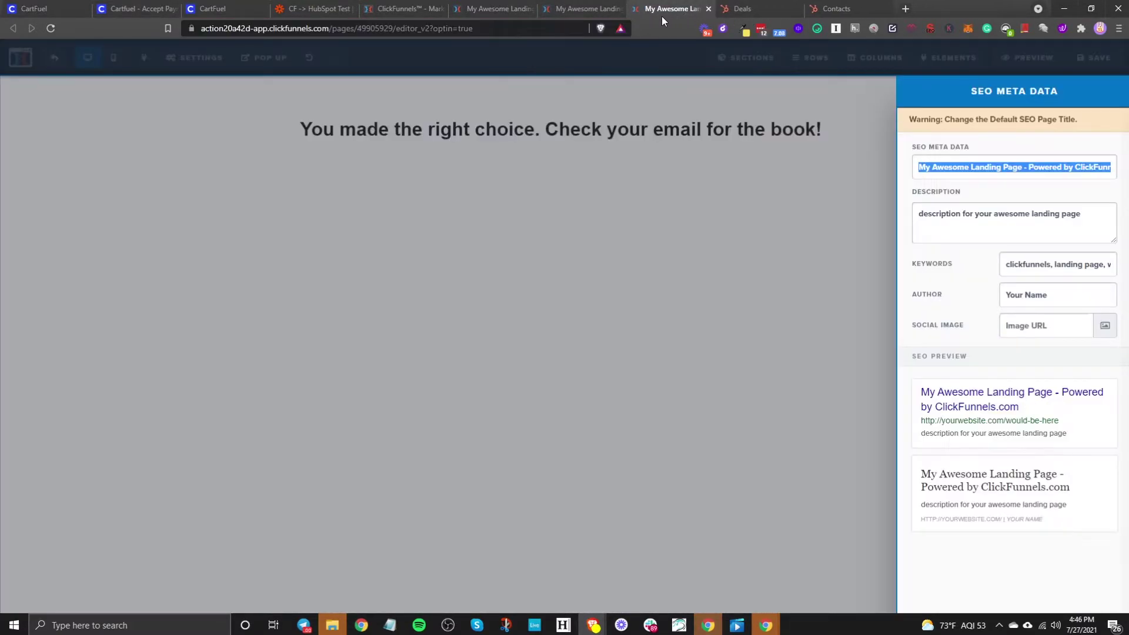
pyautogui.click(640, 224)
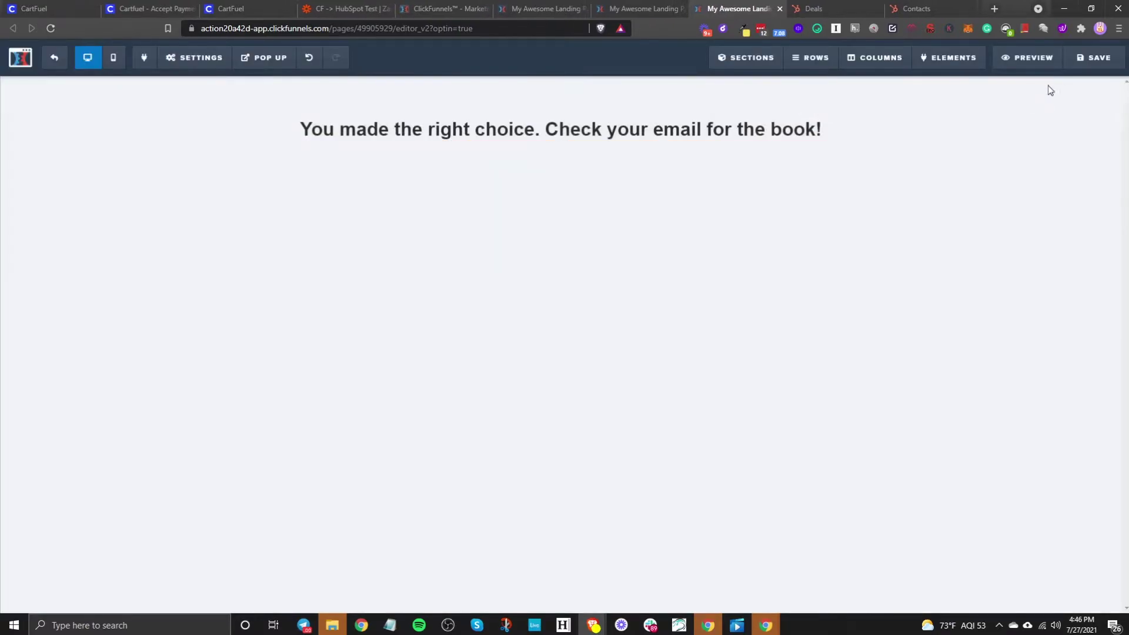
pyautogui.click(1100, 59)
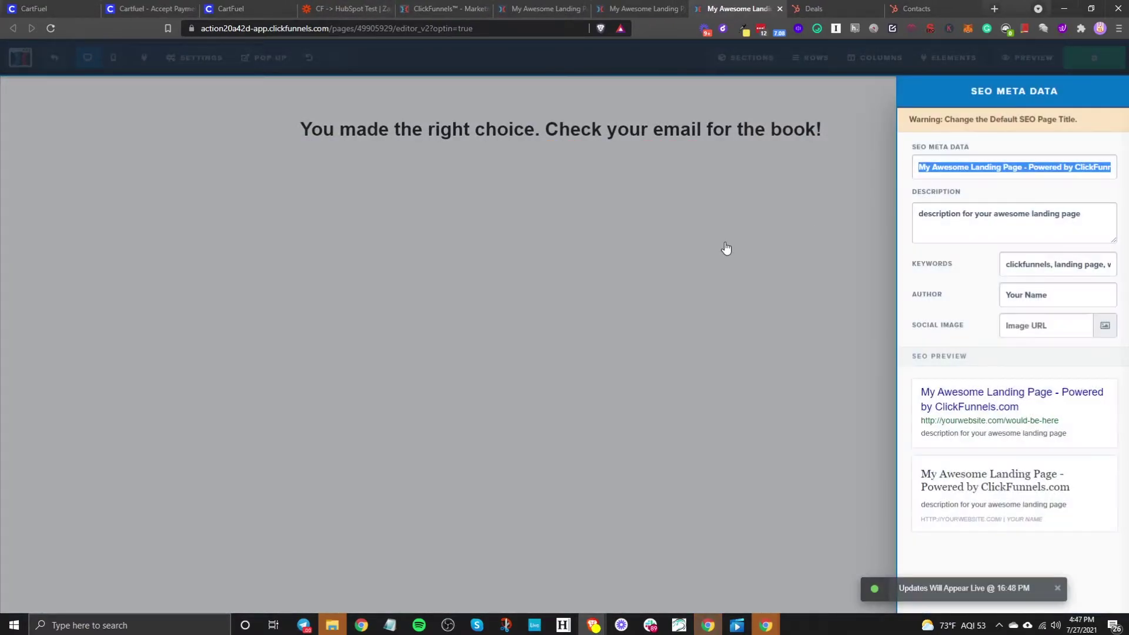
pyautogui.click(726, 250)
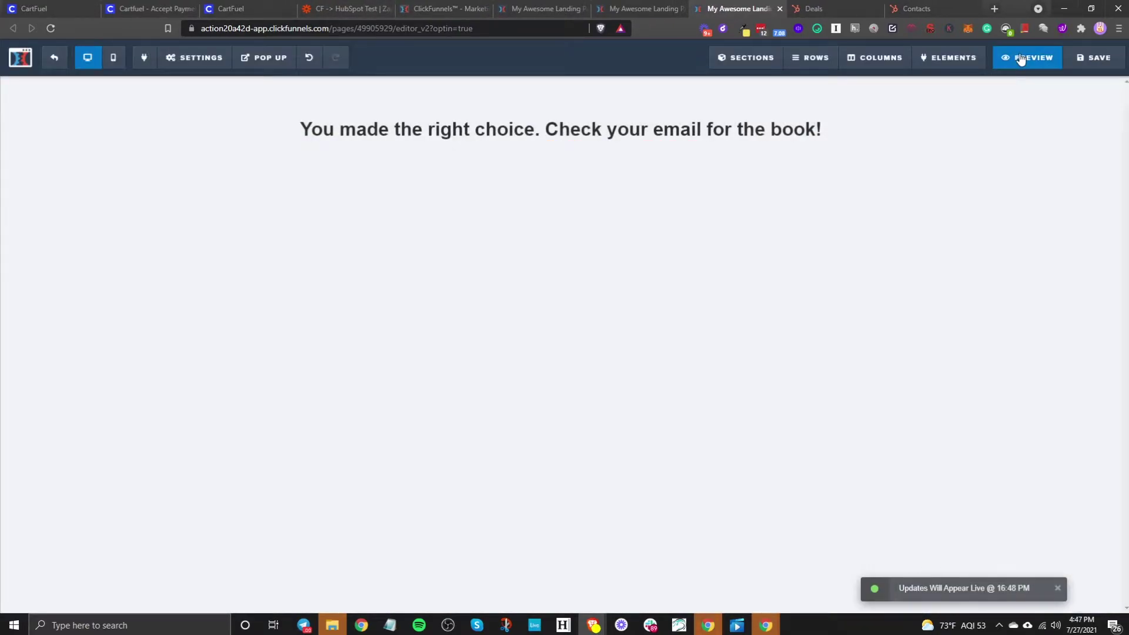
pyautogui.click(1023, 57)
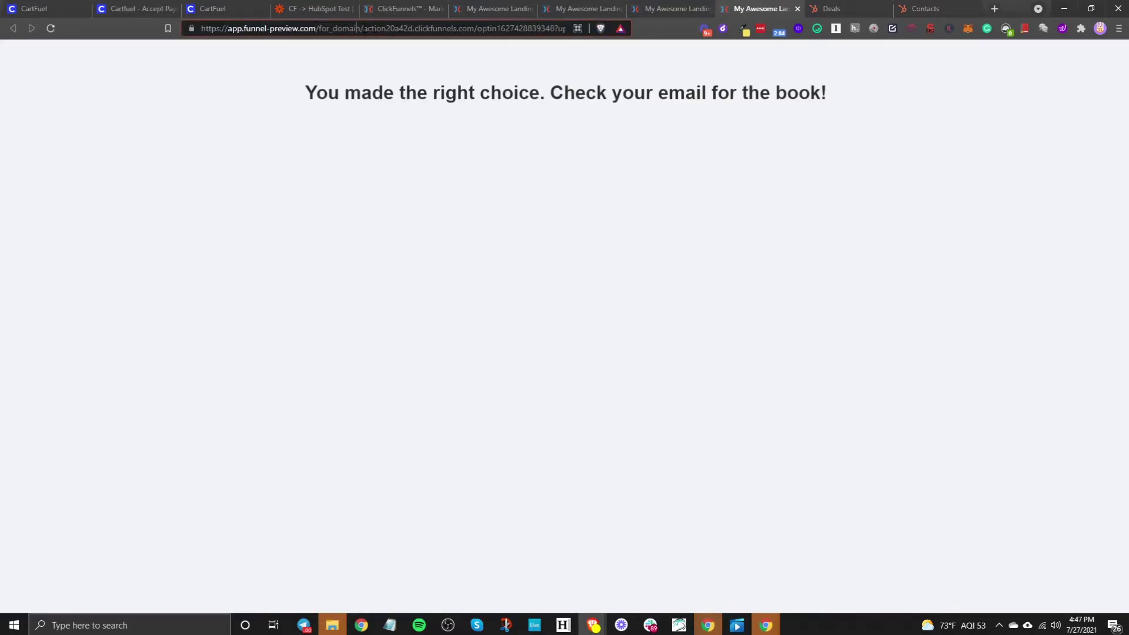
# Step: Strip the preview domain and tracking parameters from the address and copy the live URL
pyautogui.moveTo(364, 28); pyautogui.dragTo(228, 28)
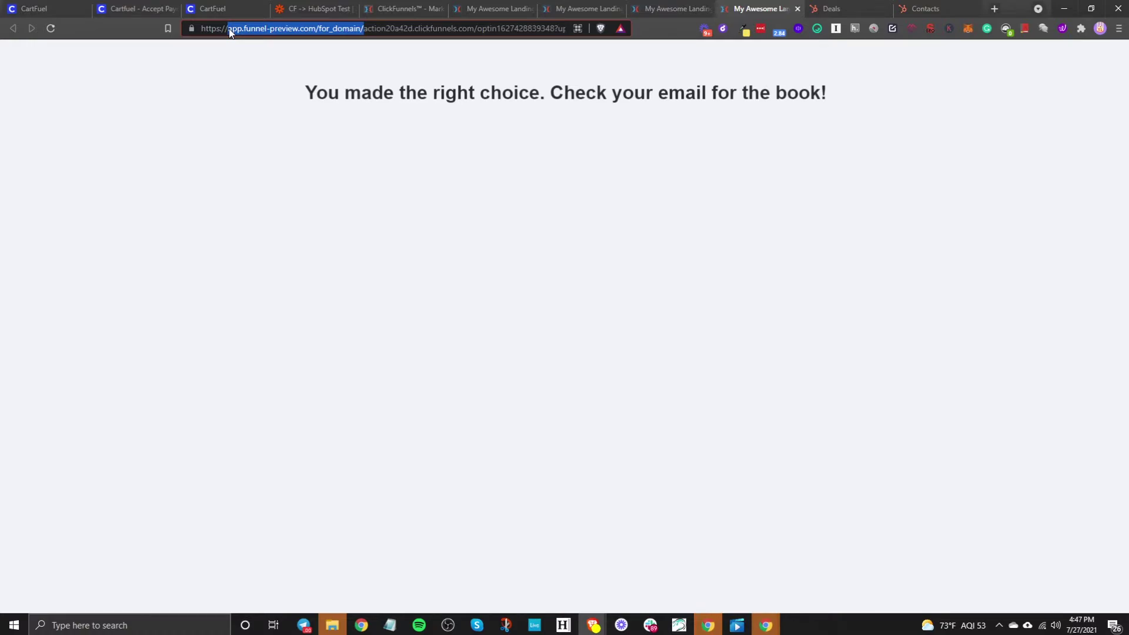
pyautogui.press('BackSpace')
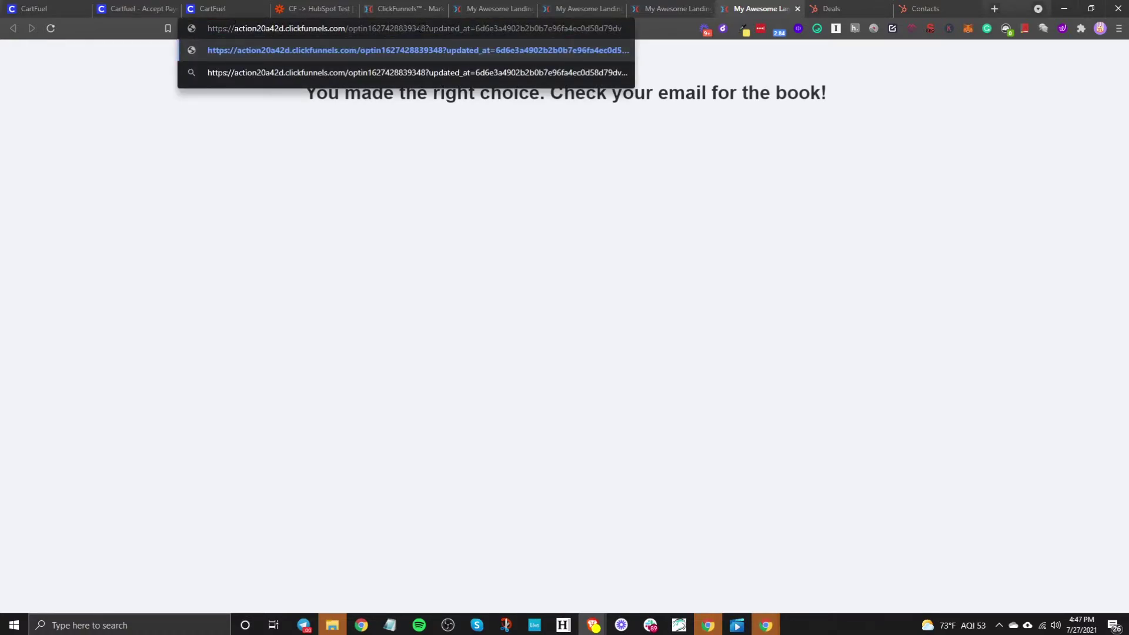
pyautogui.moveTo(426, 28); pyautogui.dragTo(629, 29)
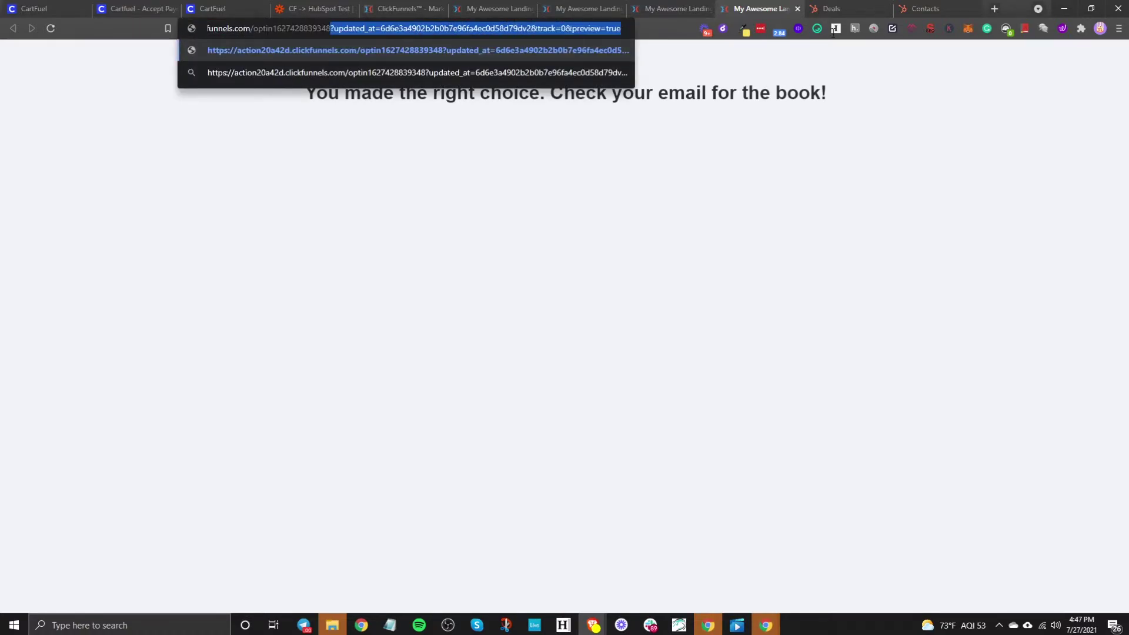
pyautogui.press('BackSpace')
pyautogui.hotkey('ctrl', 'a')
pyautogui.hotkey('ctrl', 'c')
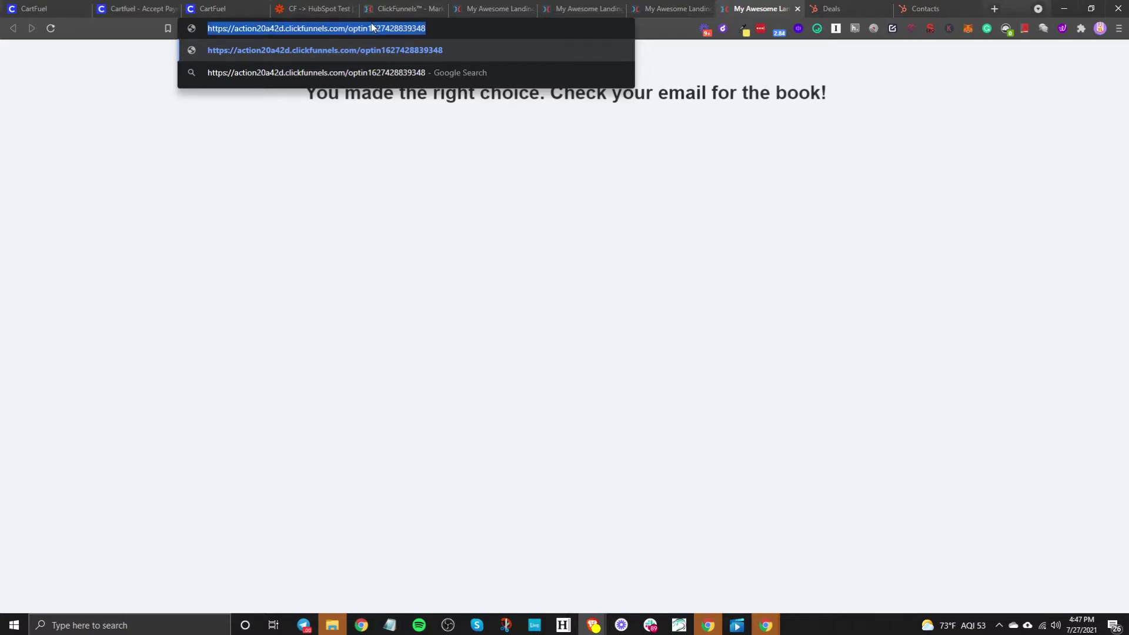
pyautogui.click(796, 9)
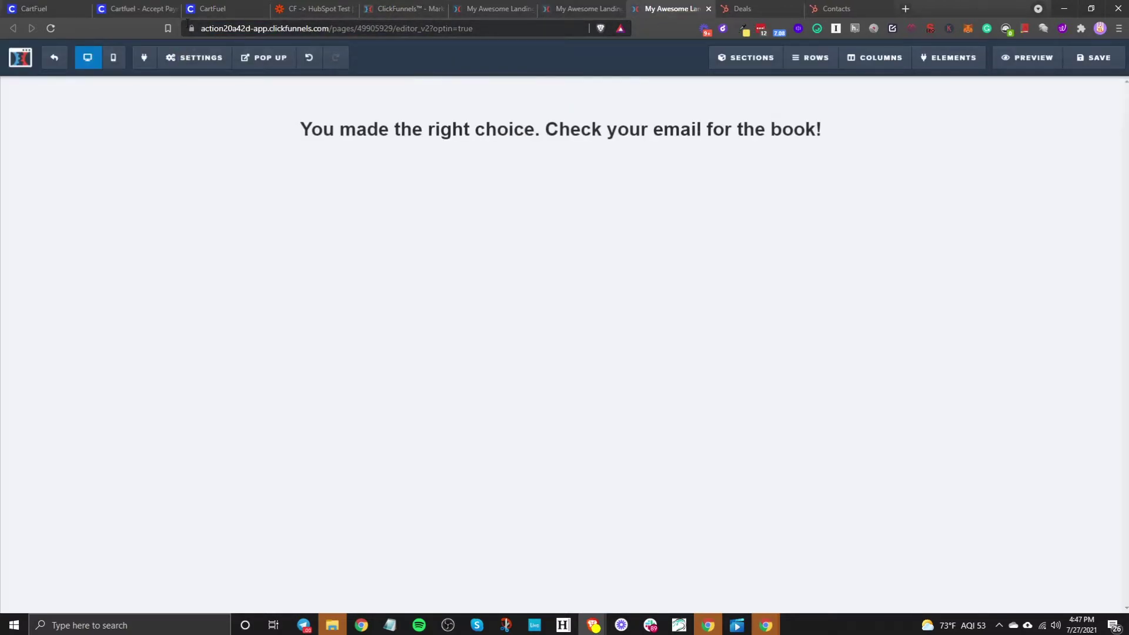
pyautogui.click(221, 8)
# Step: Paste the thank-you page URL into both After Upsell #1 URL and No Thank You URL
pyautogui.click(427, 286)
pyautogui.hotkey('ctrl', 'v')
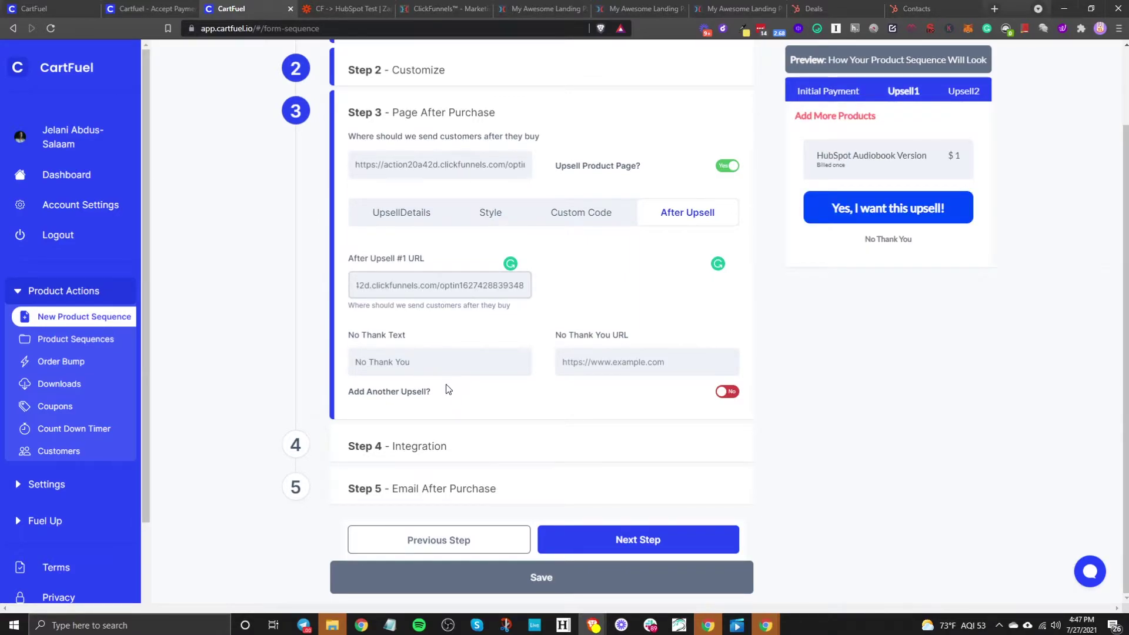
pyautogui.click(622, 365)
pyautogui.hotkey('ctrl', 'v')
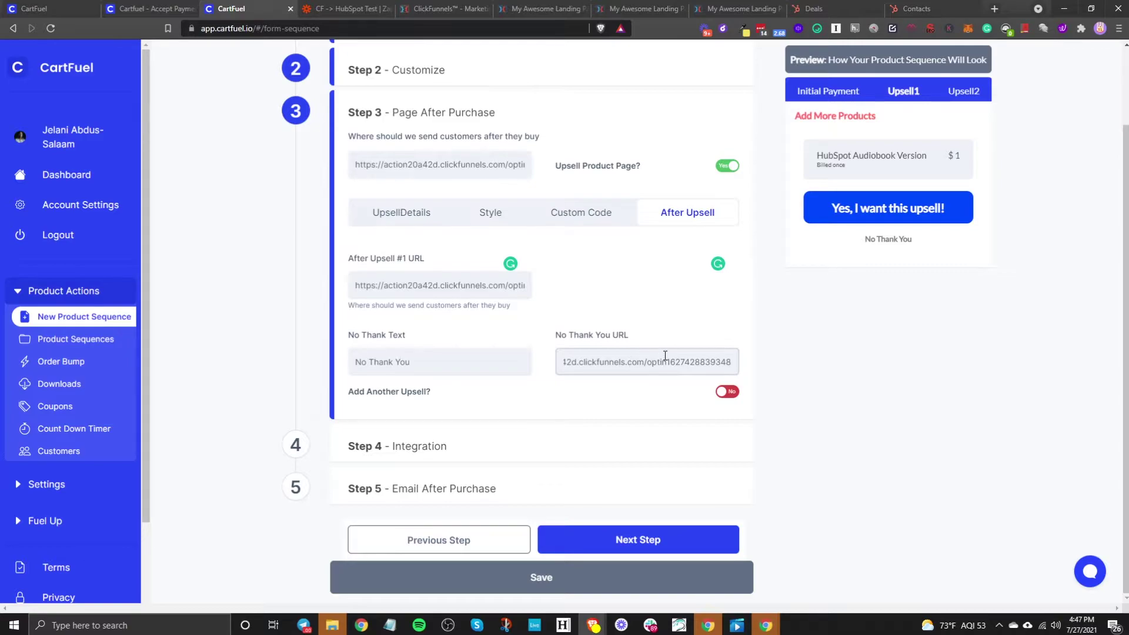
pyautogui.click(593, 541)
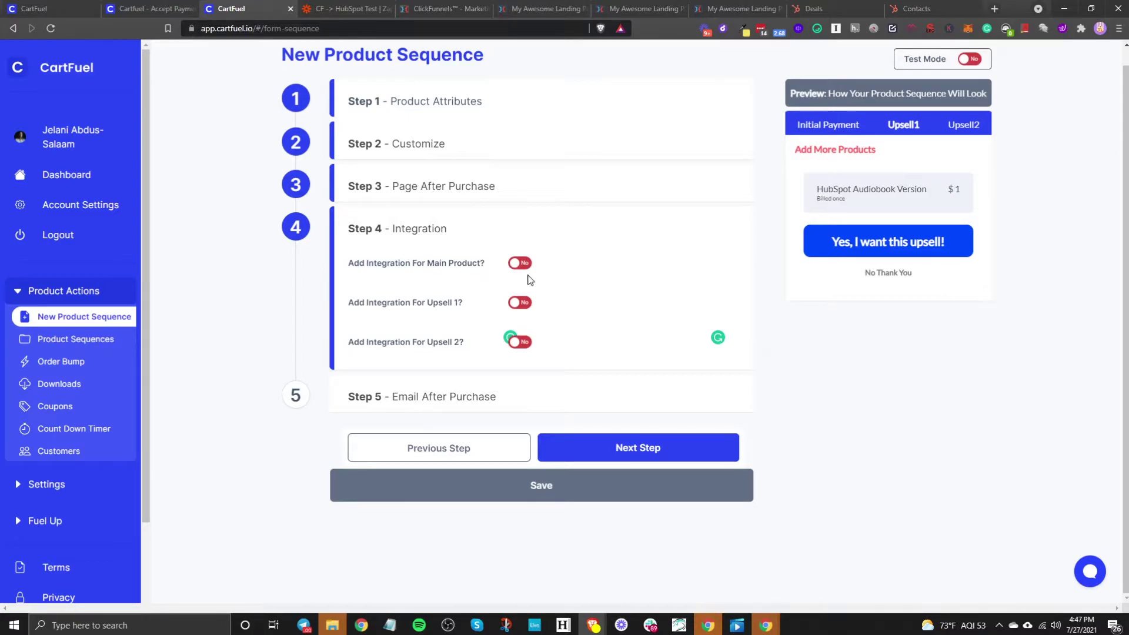
# Step: Keep Send Email After Purchase off at Step 5 and save the sequence to reveal its embed codes
pyautogui.click(658, 440)
pyautogui.scroll(-3, 643, 489)
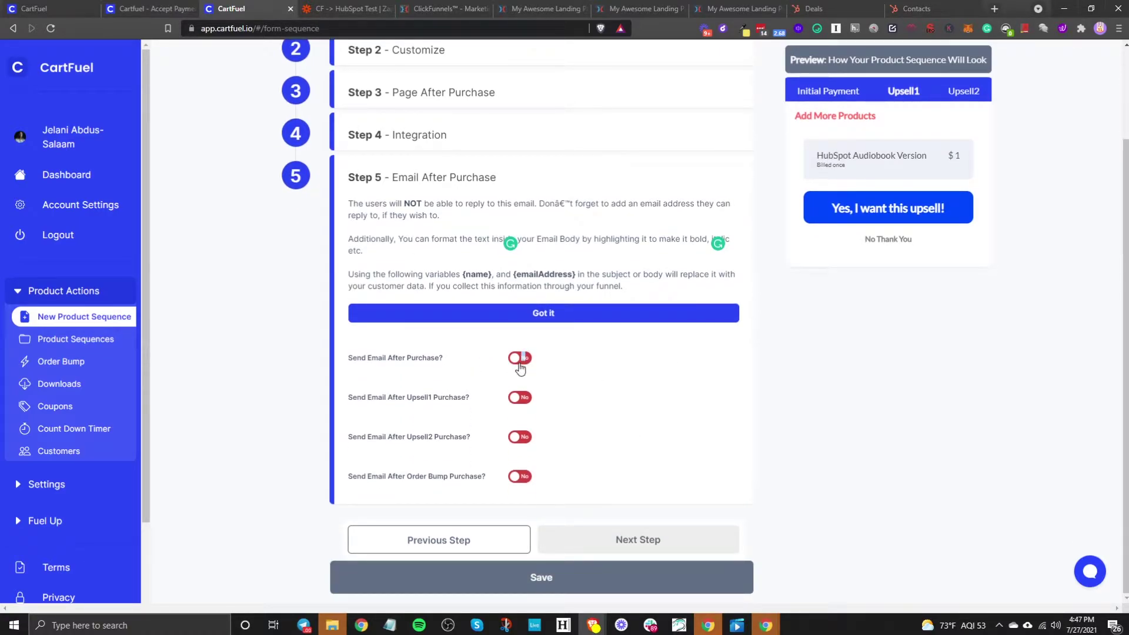
pyautogui.click(520, 358)
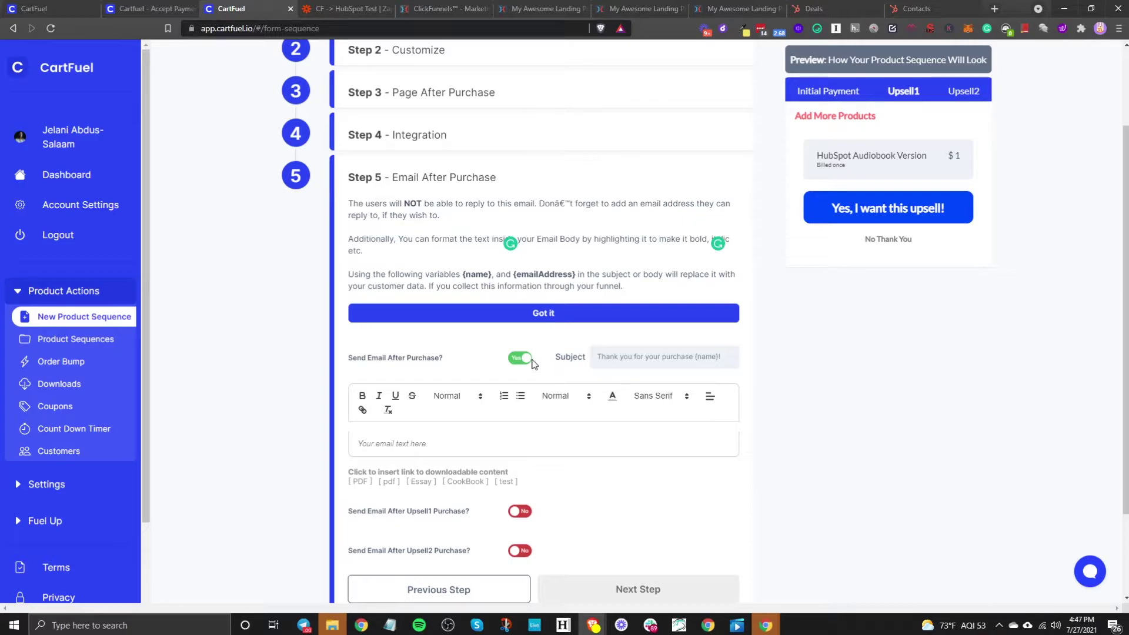
pyautogui.click(533, 363)
pyautogui.click(538, 577)
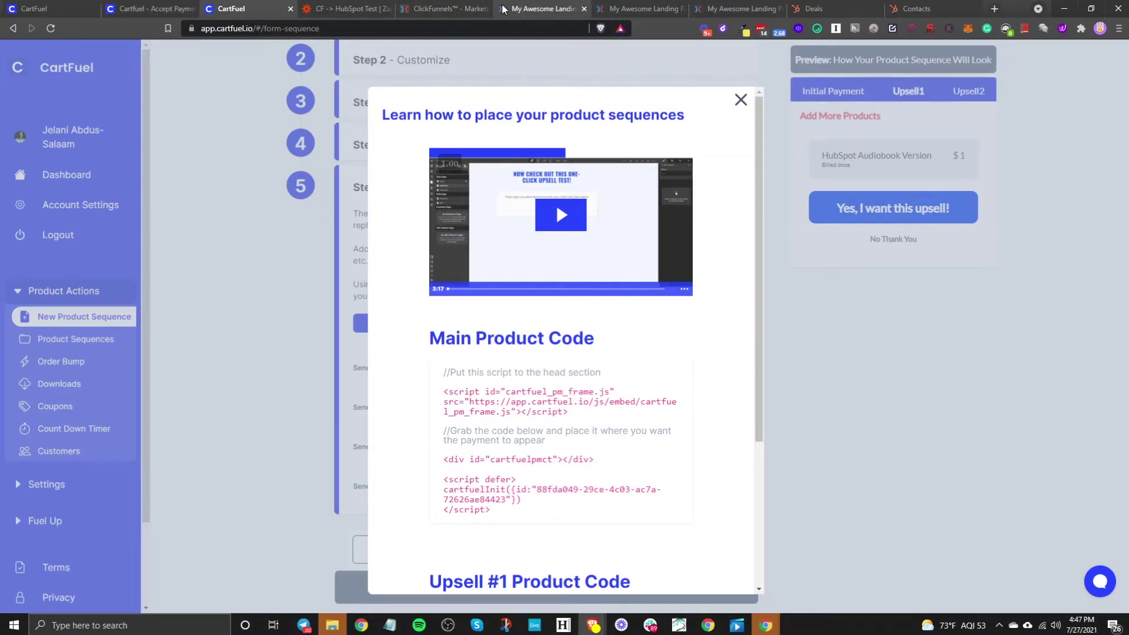
# Step: Copy CartFuel's main product head script and clear the Typeform code from the Custom JavaScript/HTML block
pyautogui.moveTo(516, 412); pyautogui.dragTo(484, 393)
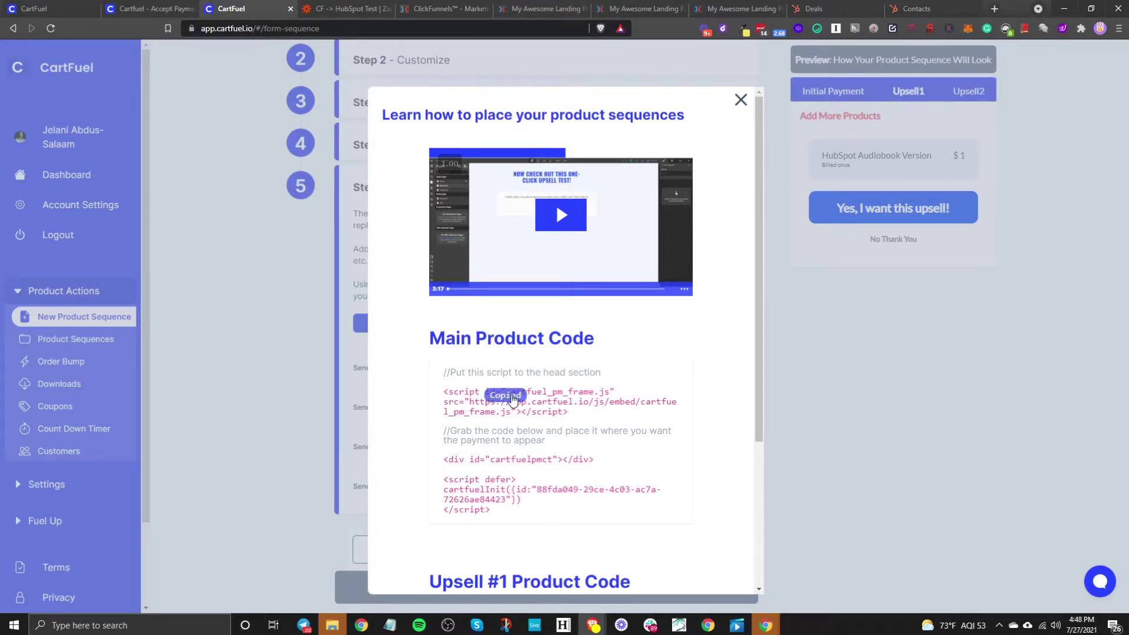
pyautogui.click(515, 8)
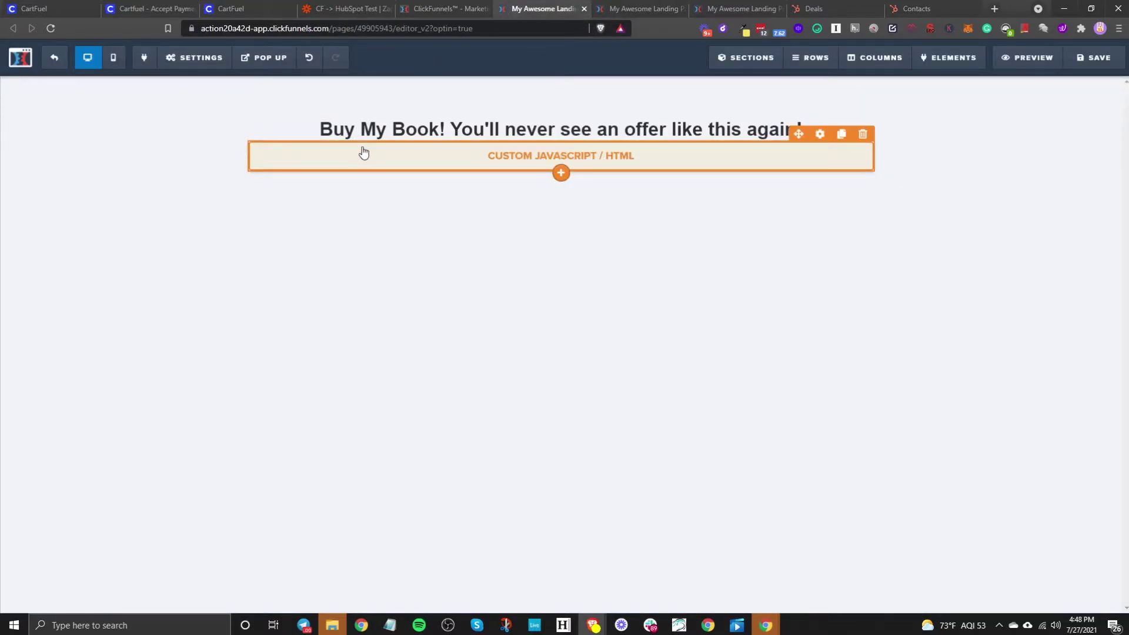
pyautogui.click(441, 170)
pyautogui.click(947, 189)
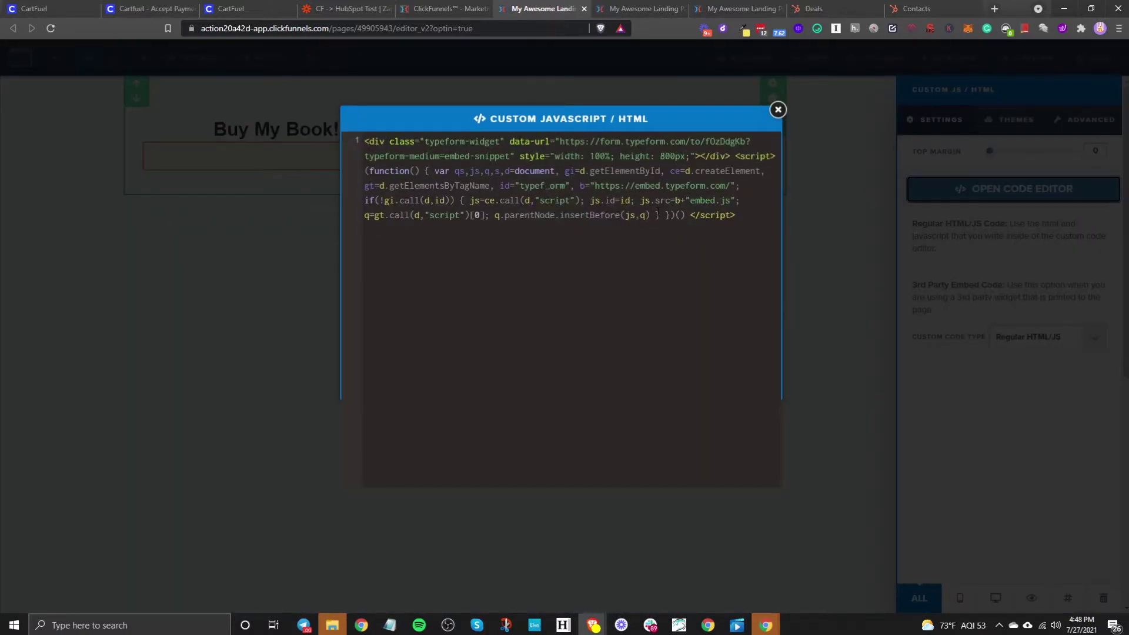
pyautogui.hotkey('ctrl', 'a')
pyautogui.press('BackSpace')
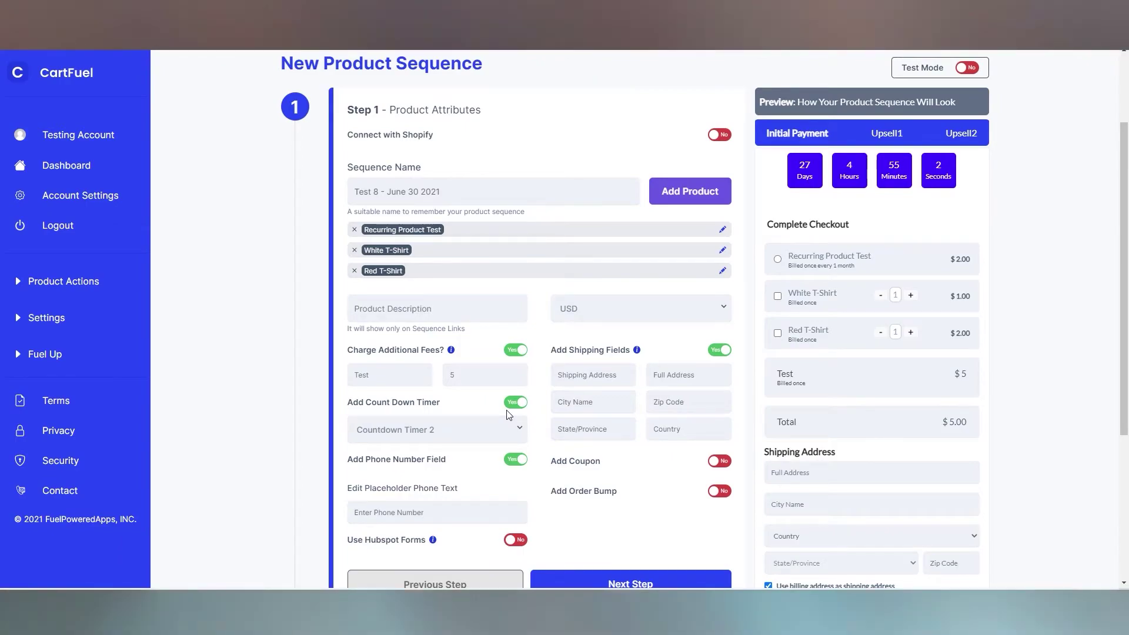
# Step: Copy the main product embed code, submit the test payment and accept the Black T-Shirt upsell
pyautogui.scroll(-2, 853, 237)
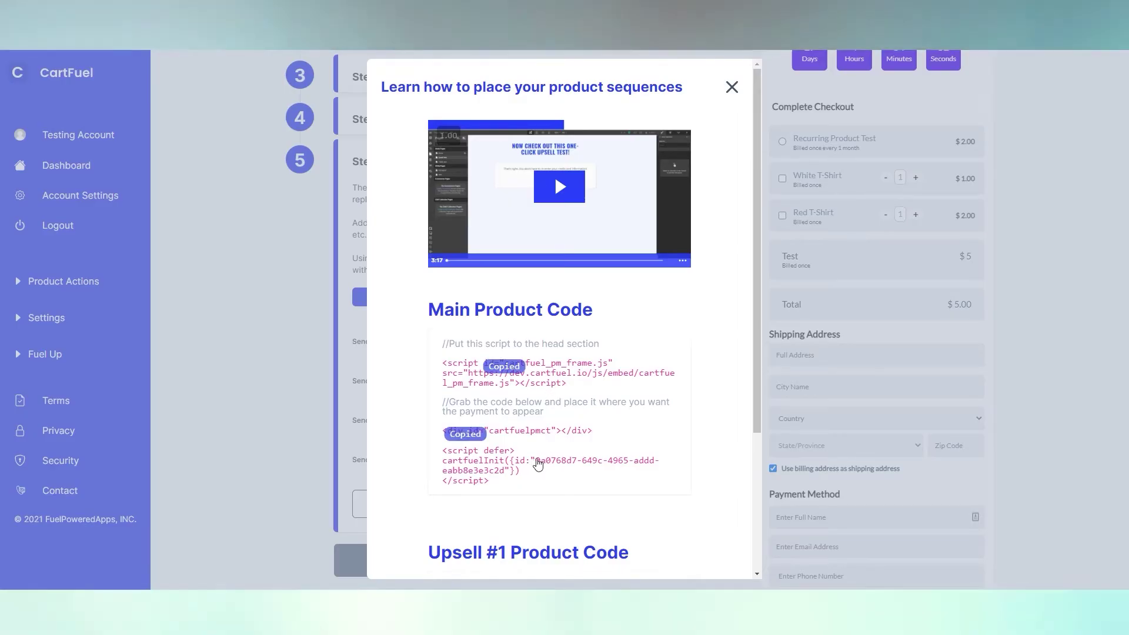
pyautogui.scroll(-4, 558, 352)
pyautogui.click(487, 497)
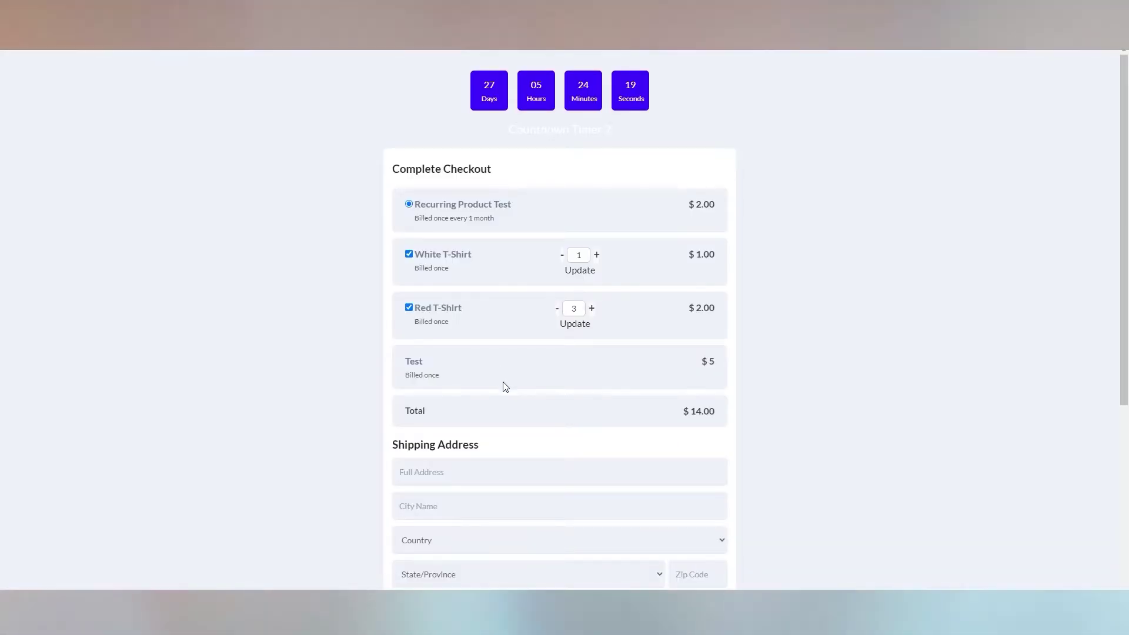
pyautogui.scroll(-4, 504, 387)
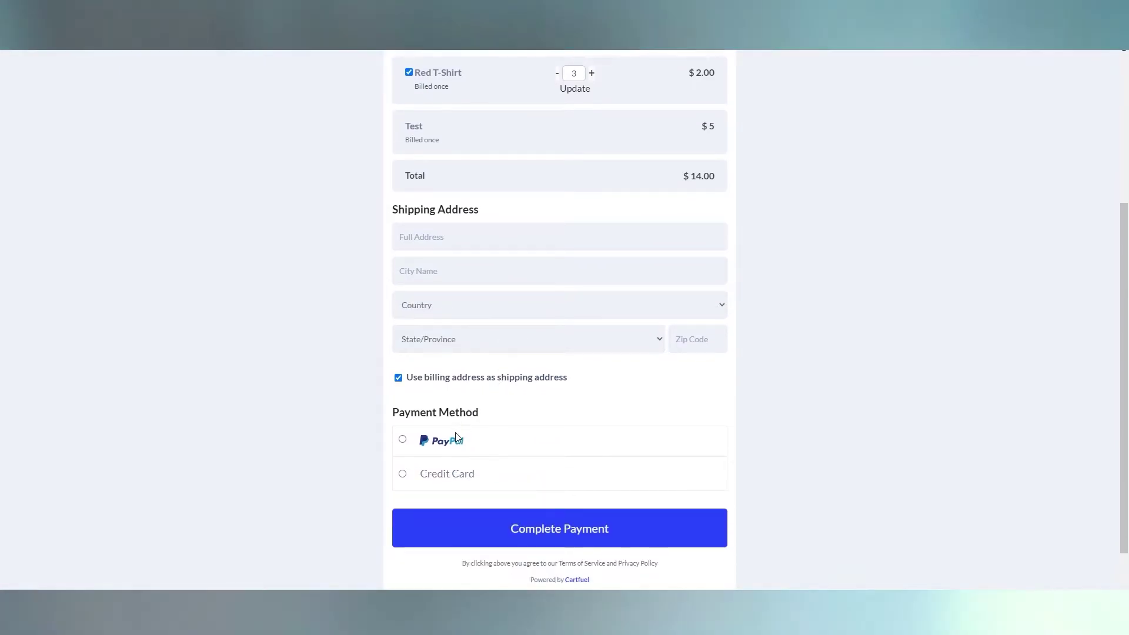
pyautogui.click(612, 474)
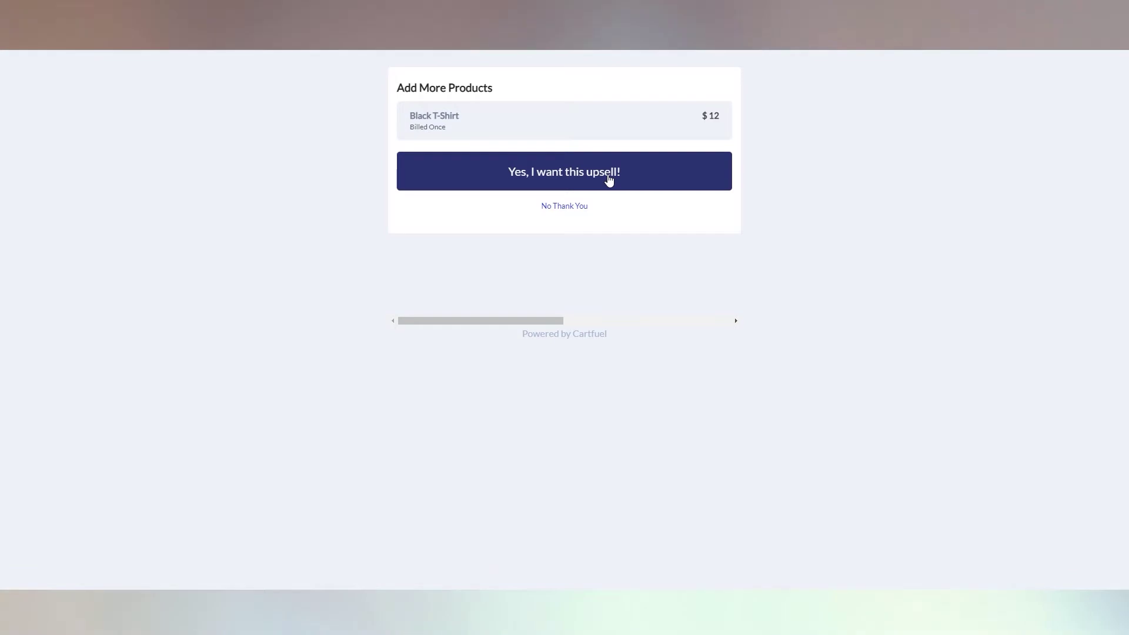
pyautogui.click(609, 180)
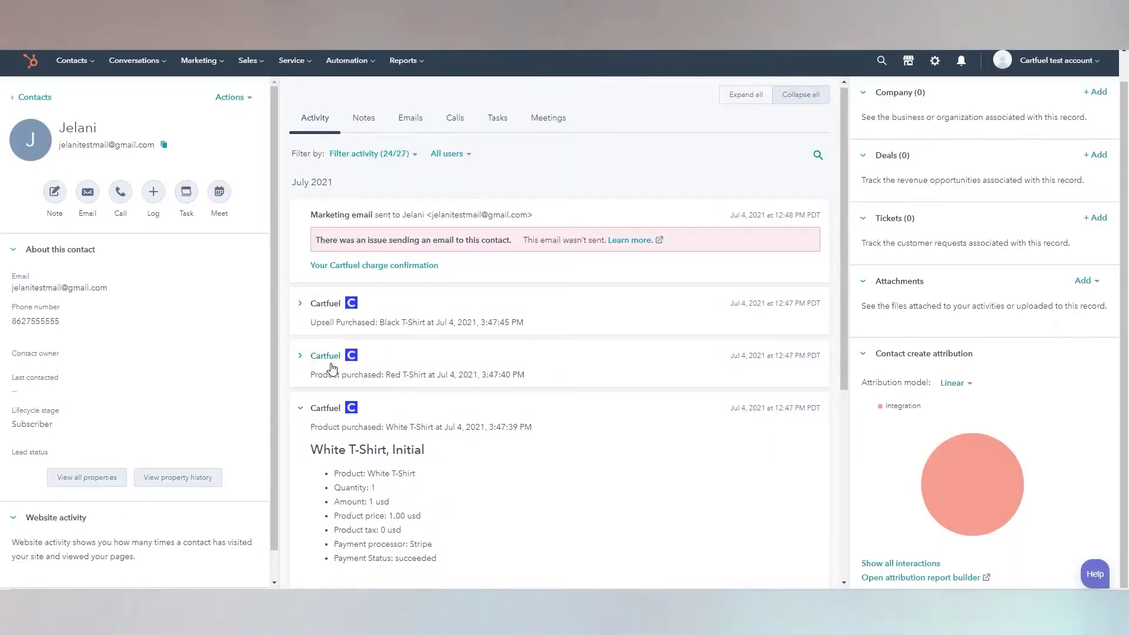
pyautogui.click(332, 368)
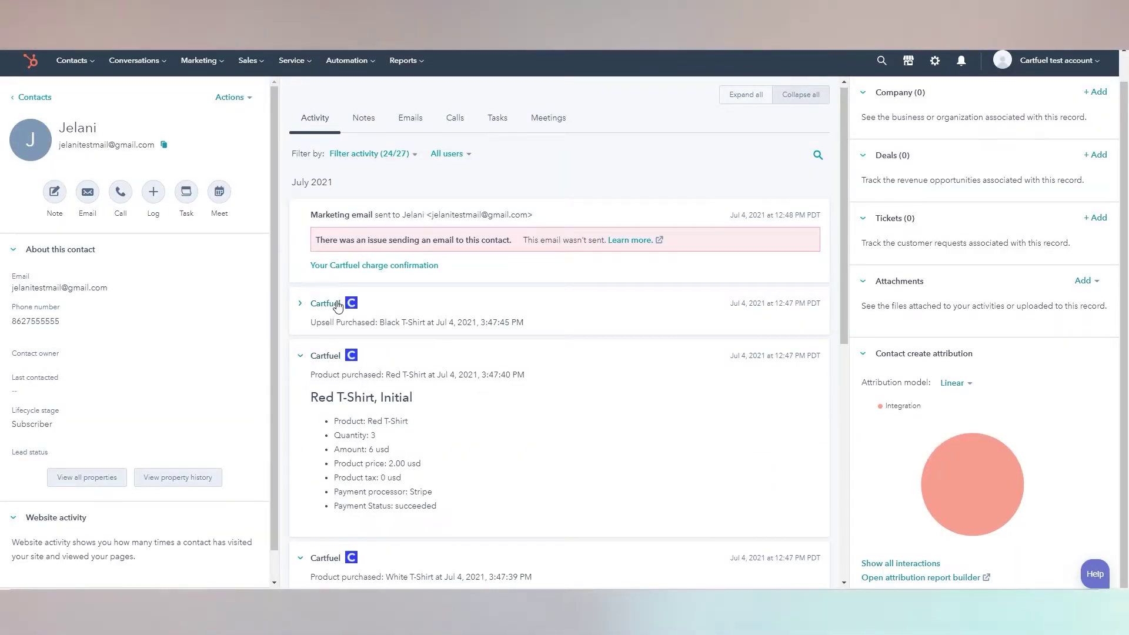
pyautogui.click(333, 303)
pyautogui.scroll(-1, 506, 410)
pyautogui.scroll(-7, 507, 410)
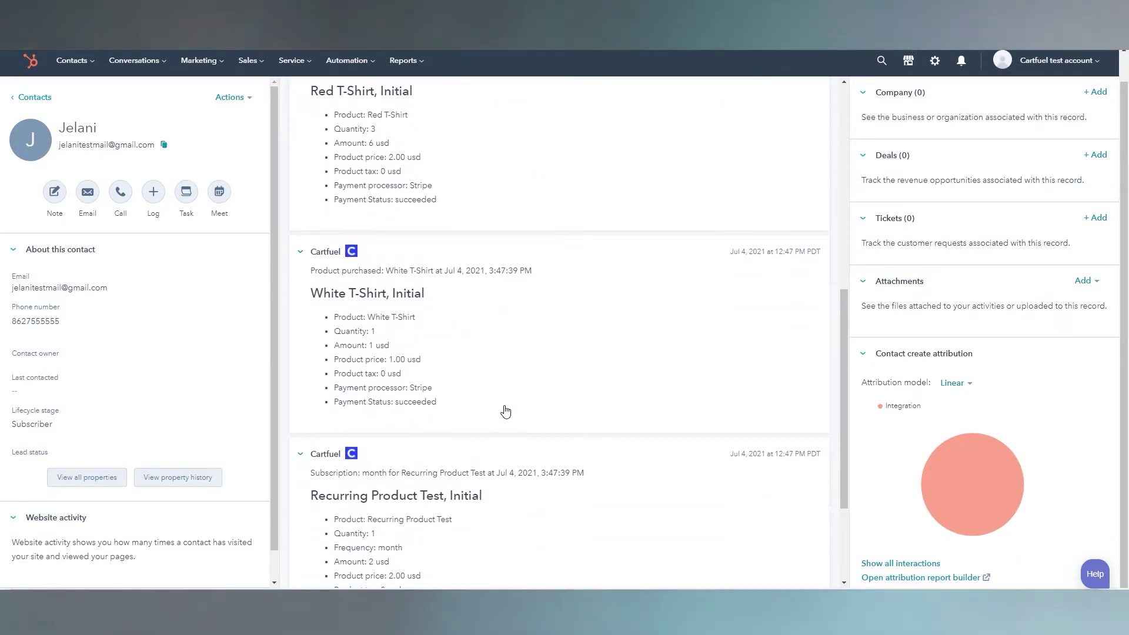
pyautogui.scroll(-3, 376, 396)
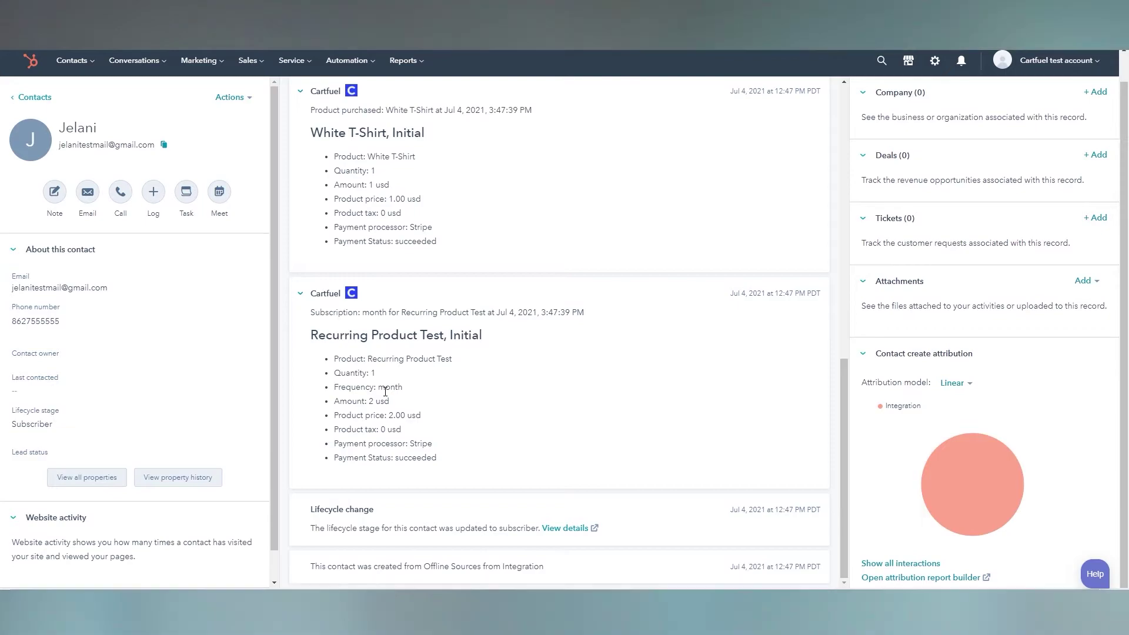
pyautogui.scroll(7, 385, 391)
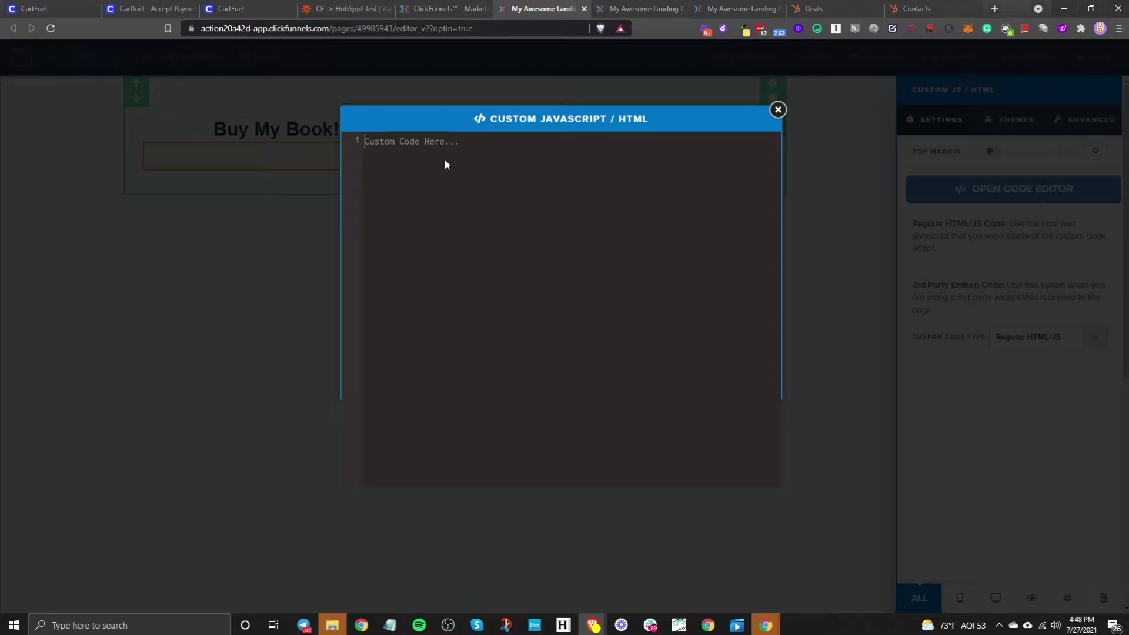
# Step: Paste CartFuel's head script, then the payment div and cartfuelInit code on line 3, into Buy My Book's custom HTML
pyautogui.hotkey('ctrl', 'v')
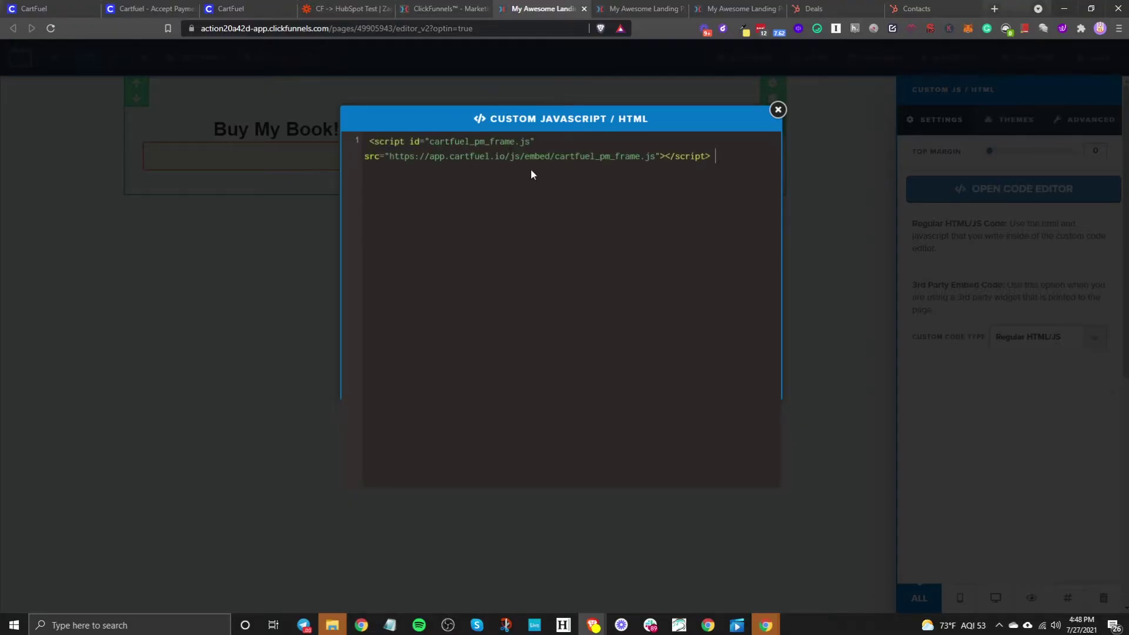
pyautogui.click(247, 8)
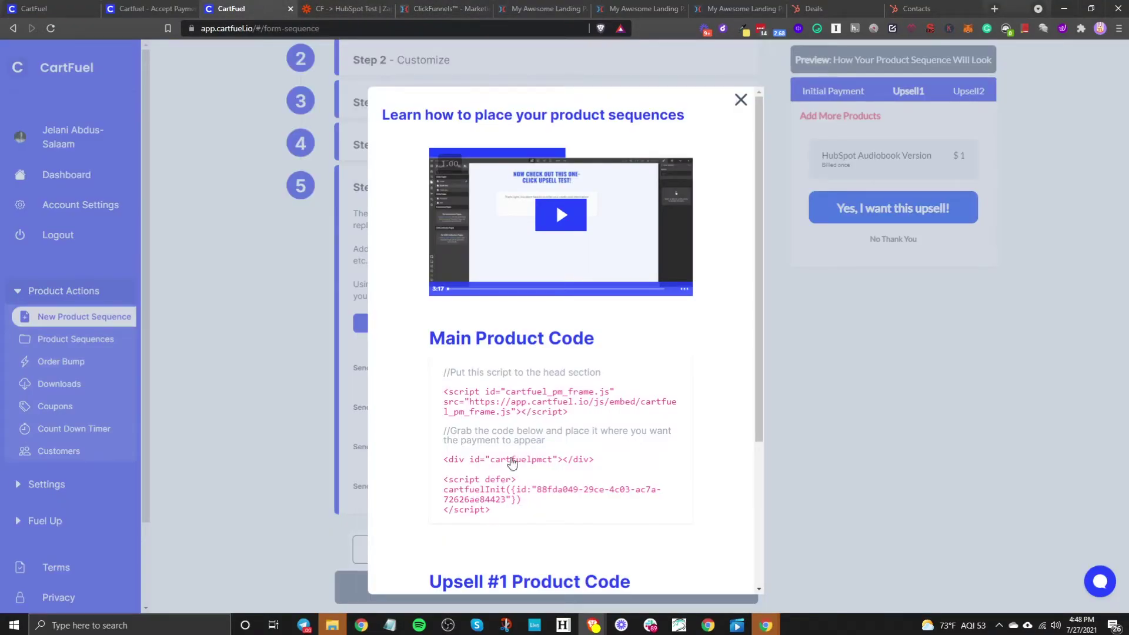
pyautogui.click(512, 463)
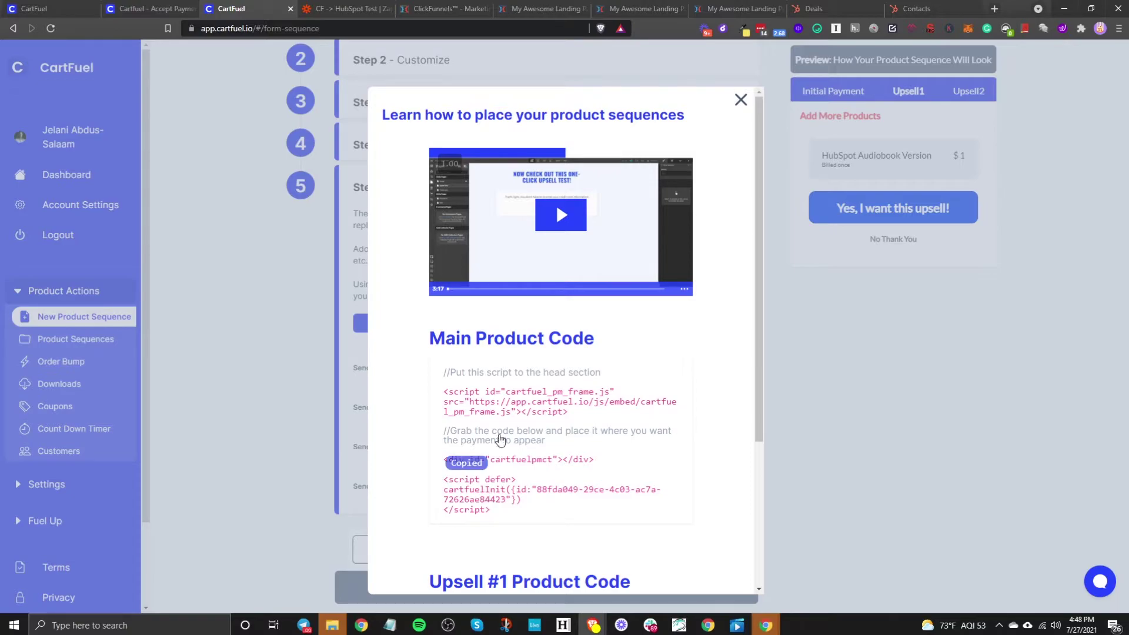
pyautogui.click(528, 9)
pyautogui.hotkey('ctrl', 'v')
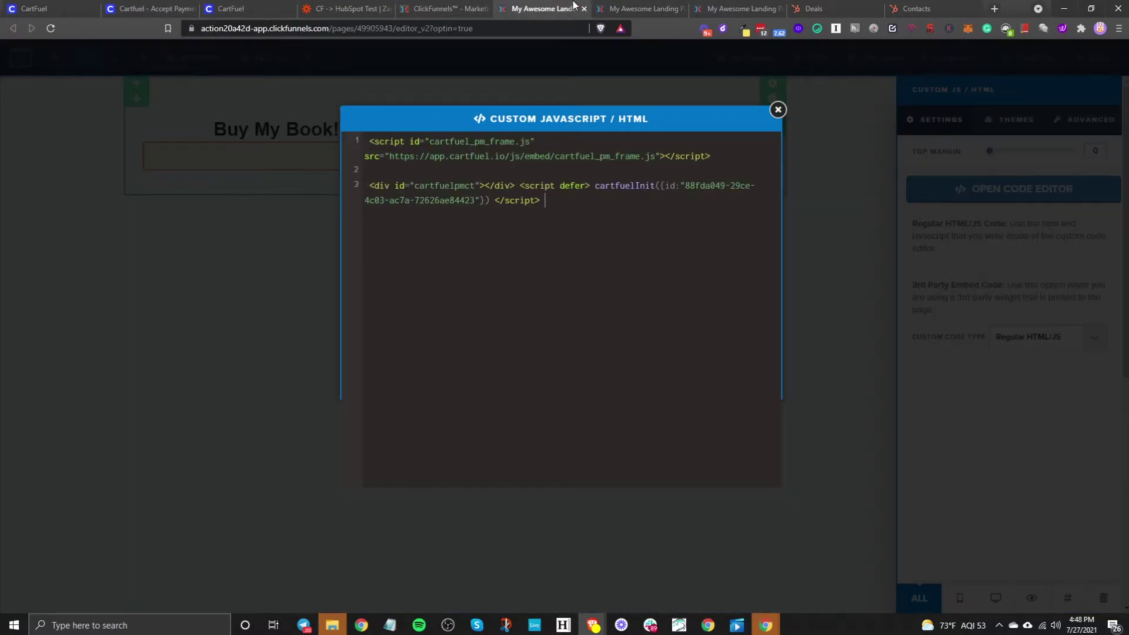
# Step: Save the Buy My Book page and preview it; no checkout appears yet
pyautogui.click(281, 297)
pyautogui.click(1090, 59)
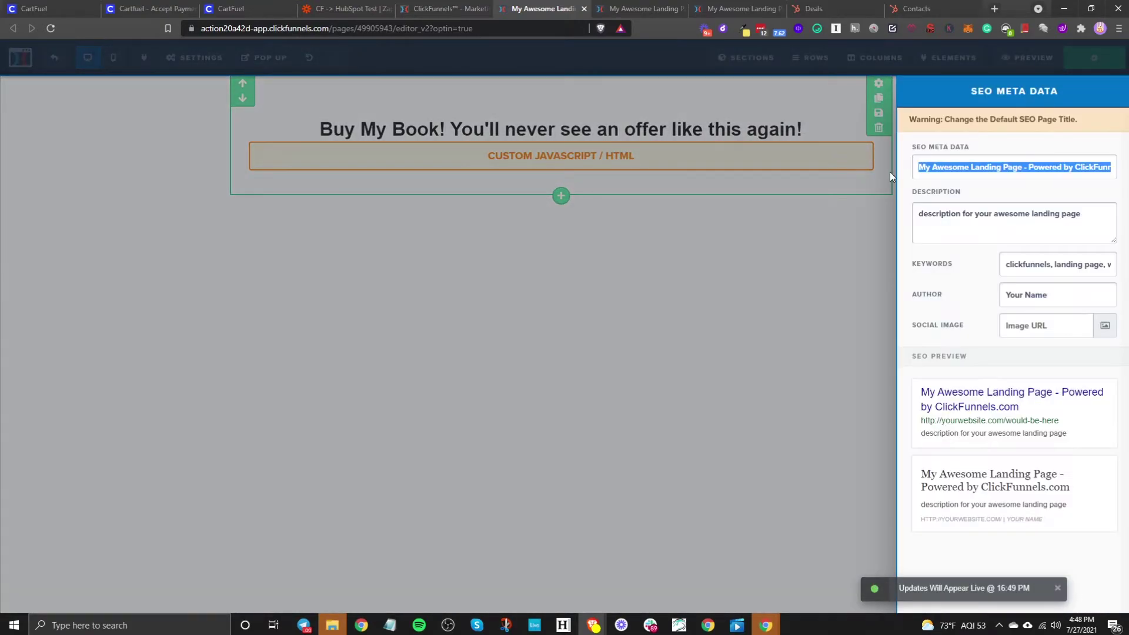
pyautogui.click(806, 229)
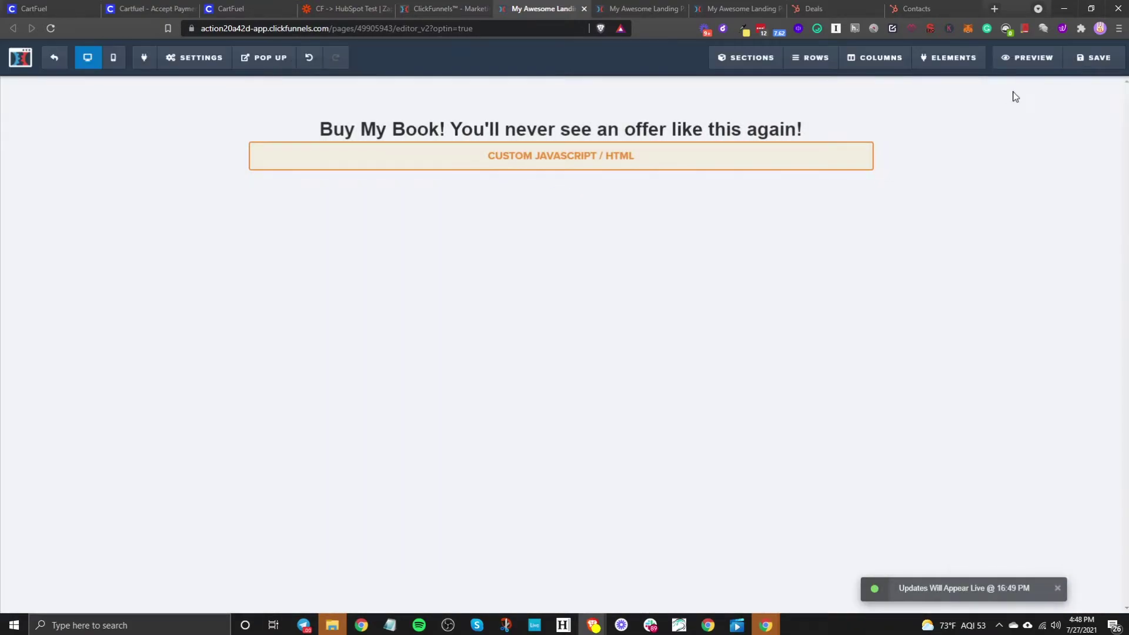
pyautogui.click(1036, 57)
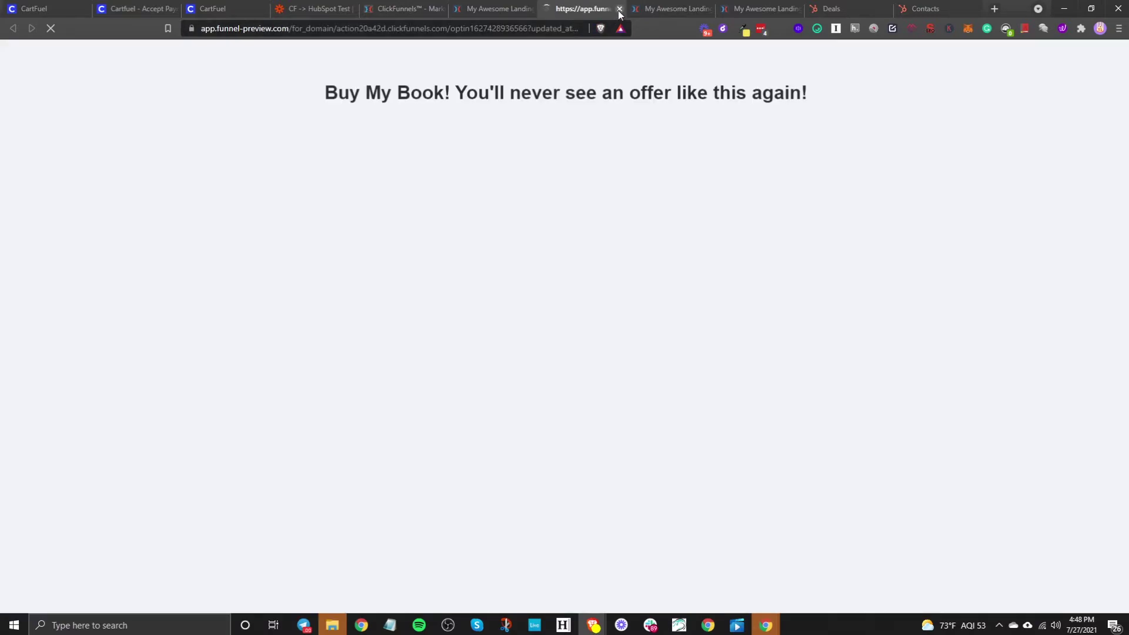
pyautogui.click(618, 10)
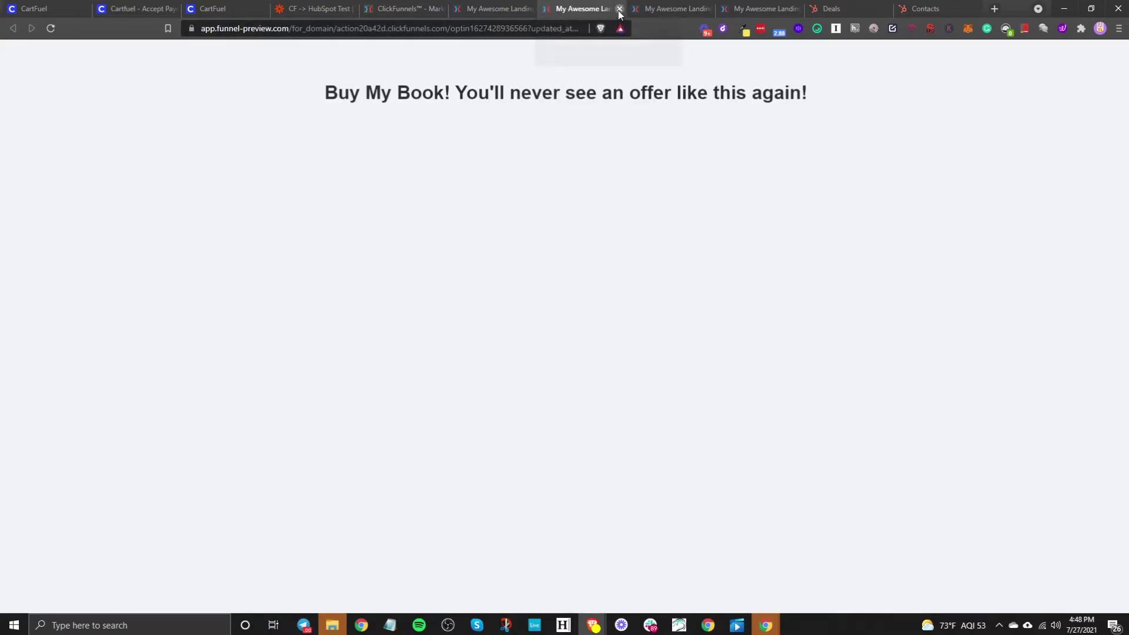
# Step: Set the custom code element to 3rd Party Embed Codes, save, and preview the HubSpot Book Tutorial checkout
pyautogui.click(633, 165)
pyautogui.click(1049, 325)
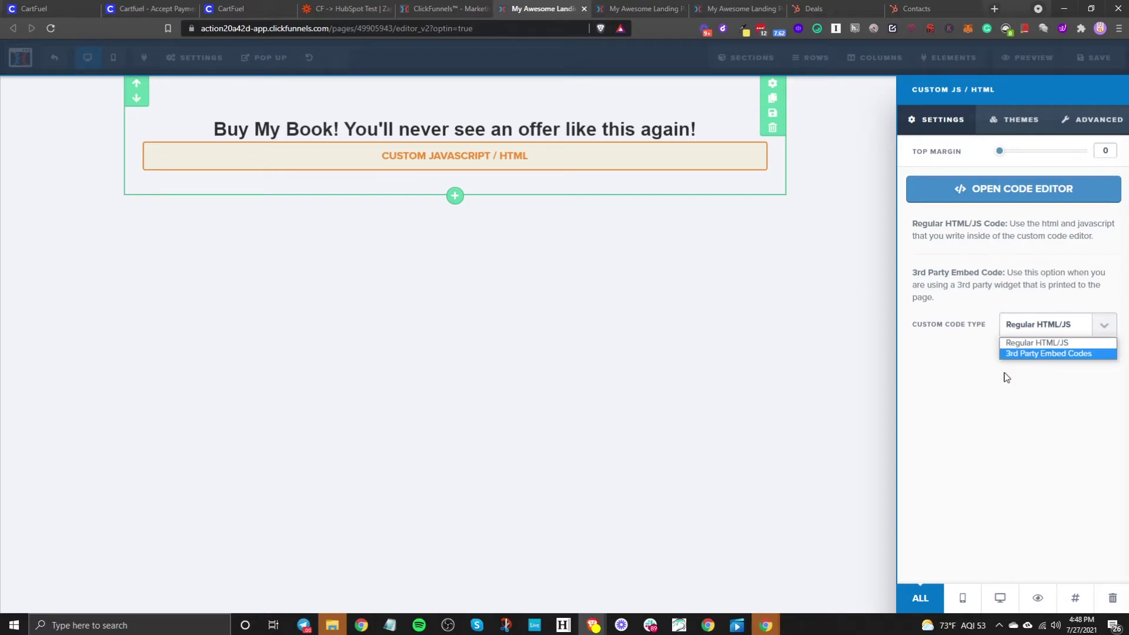
pyautogui.click(1032, 354)
pyautogui.click(764, 355)
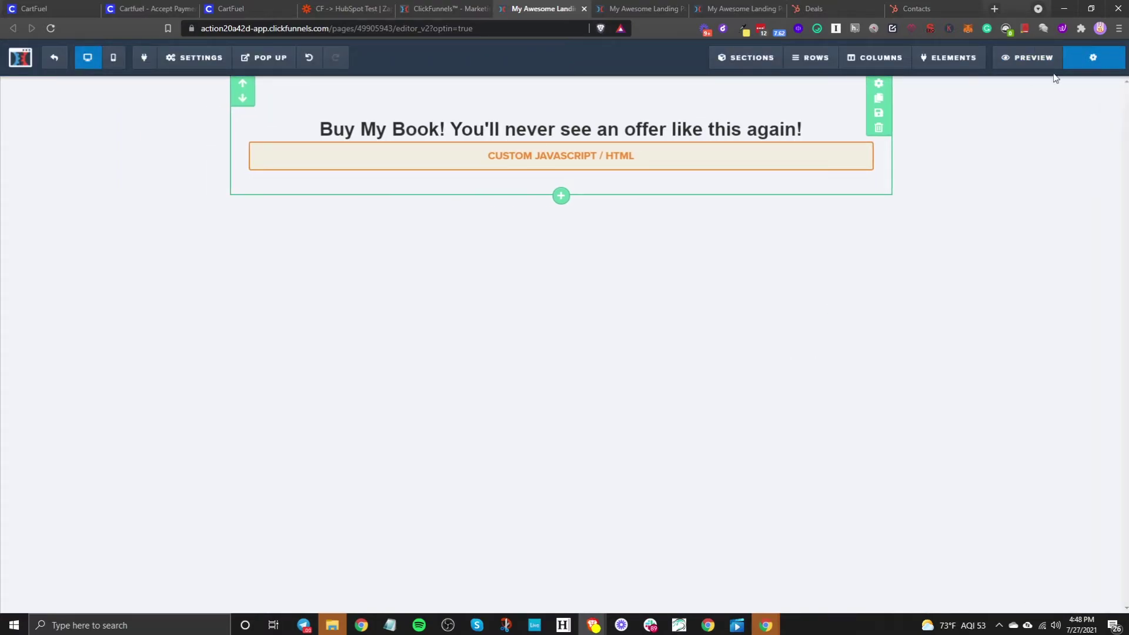
pyautogui.hotkey('ctrl', 's')
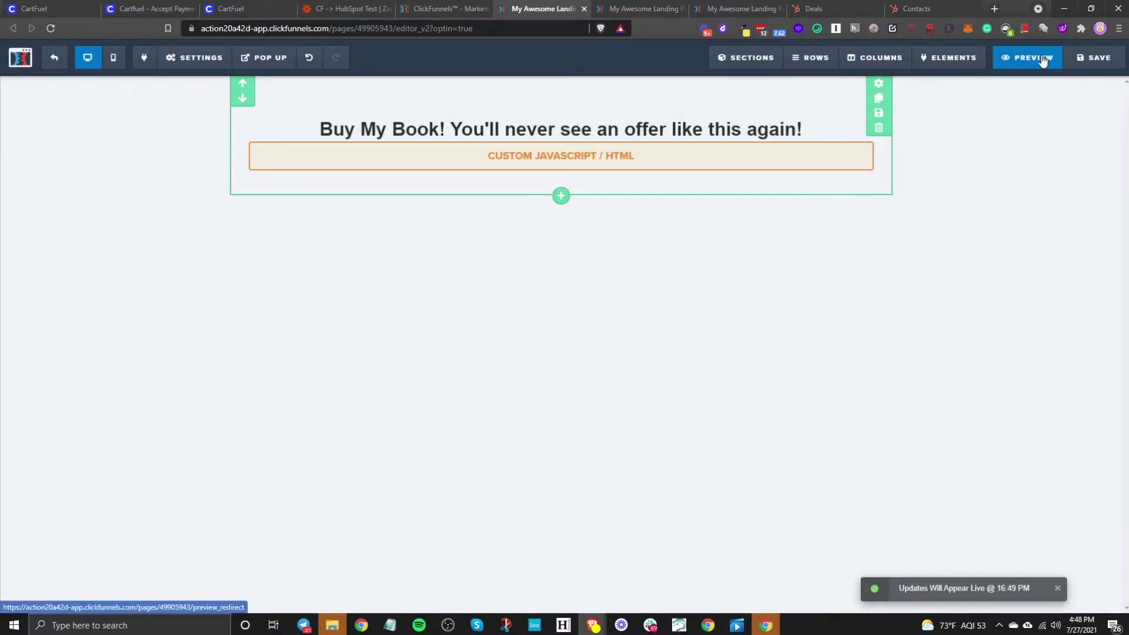
pyautogui.click(1026, 57)
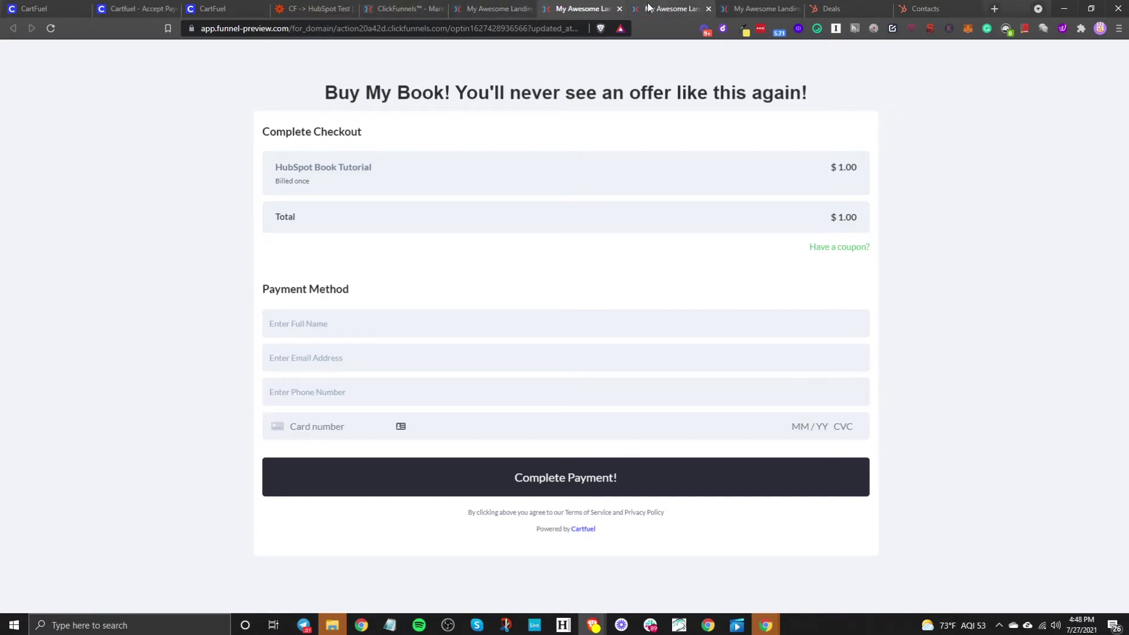
# Step: Paste CartFuel's Upsell #1 head script into the audiobook upsell page's custom code
pyautogui.click(619, 10)
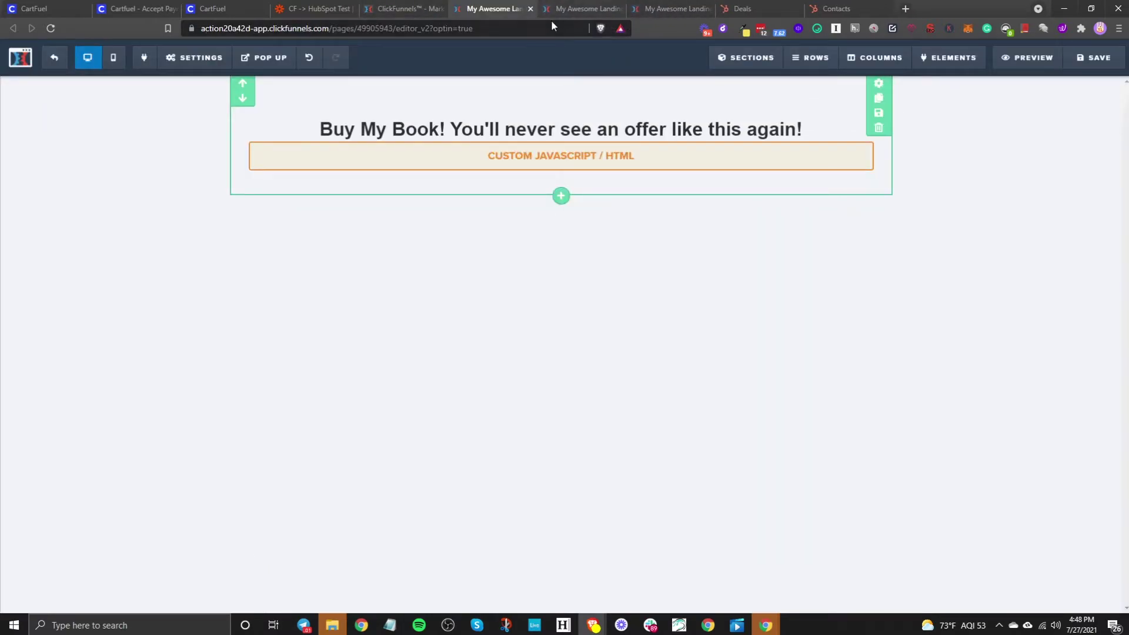
pyautogui.click(225, 12)
pyautogui.scroll(-3, 525, 481)
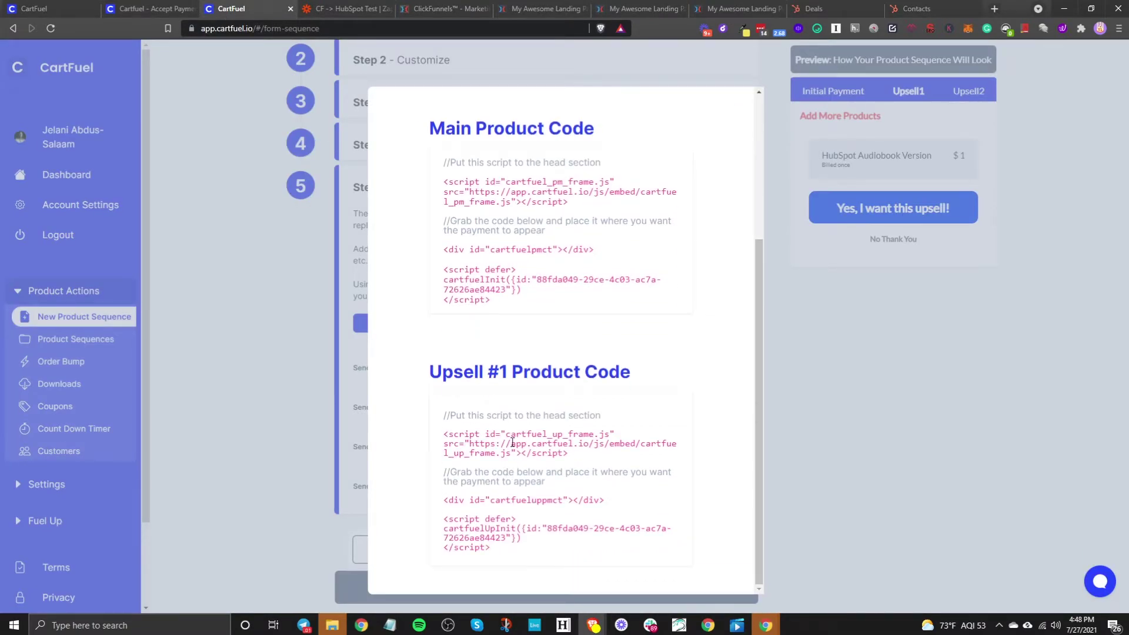
pyautogui.click(512, 443)
pyautogui.click(635, 8)
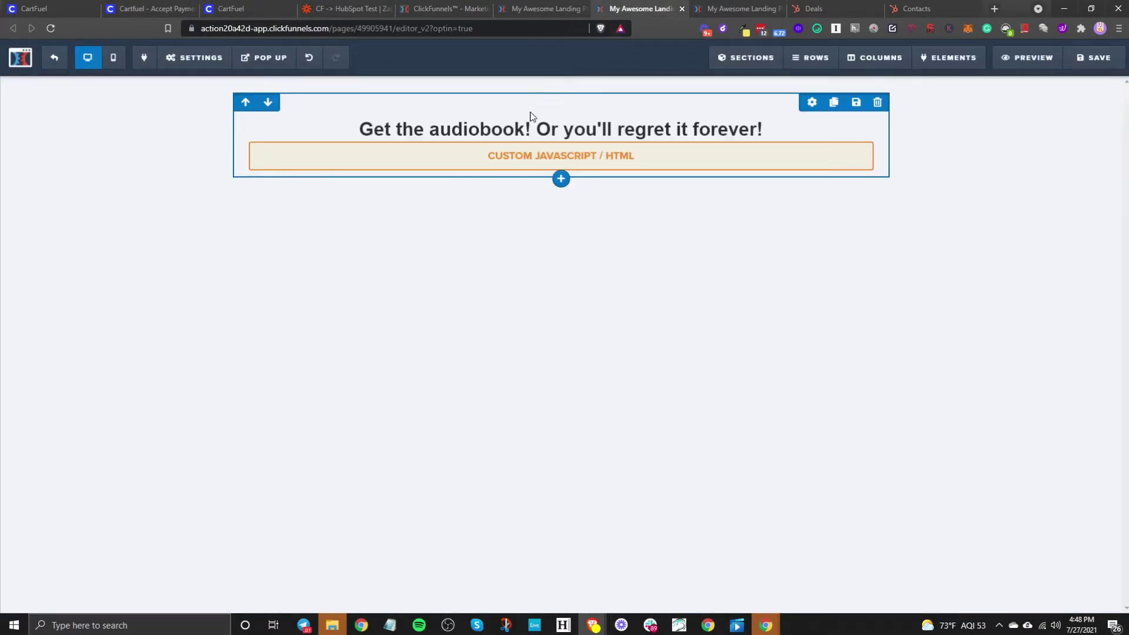
pyautogui.click(503, 166)
pyautogui.click(926, 189)
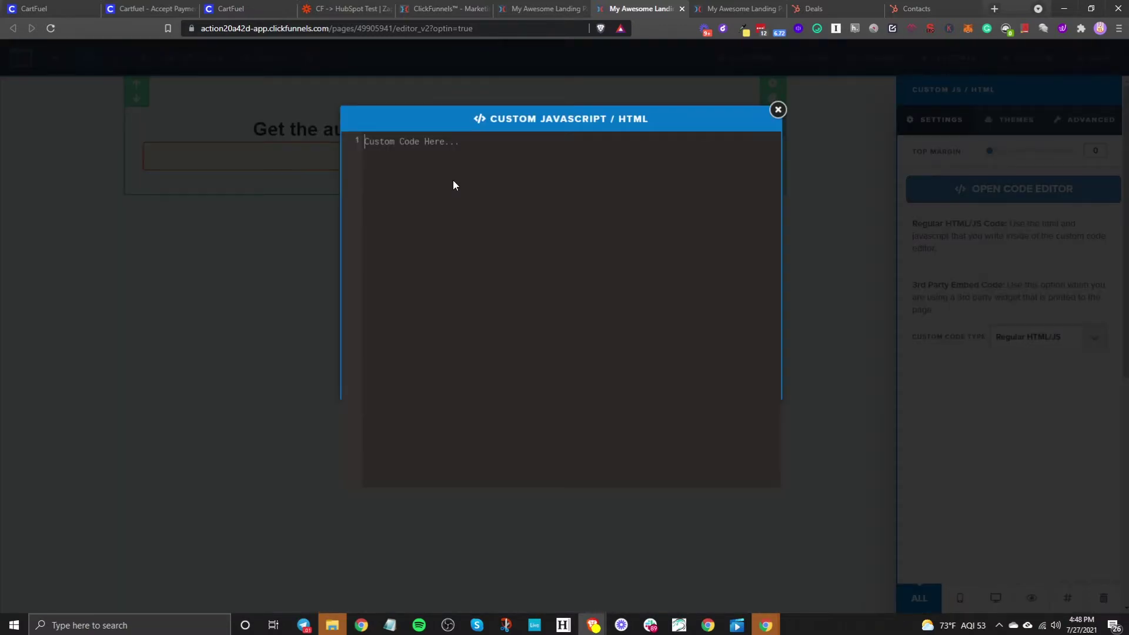
pyautogui.hotkey('ctrl', 'v')
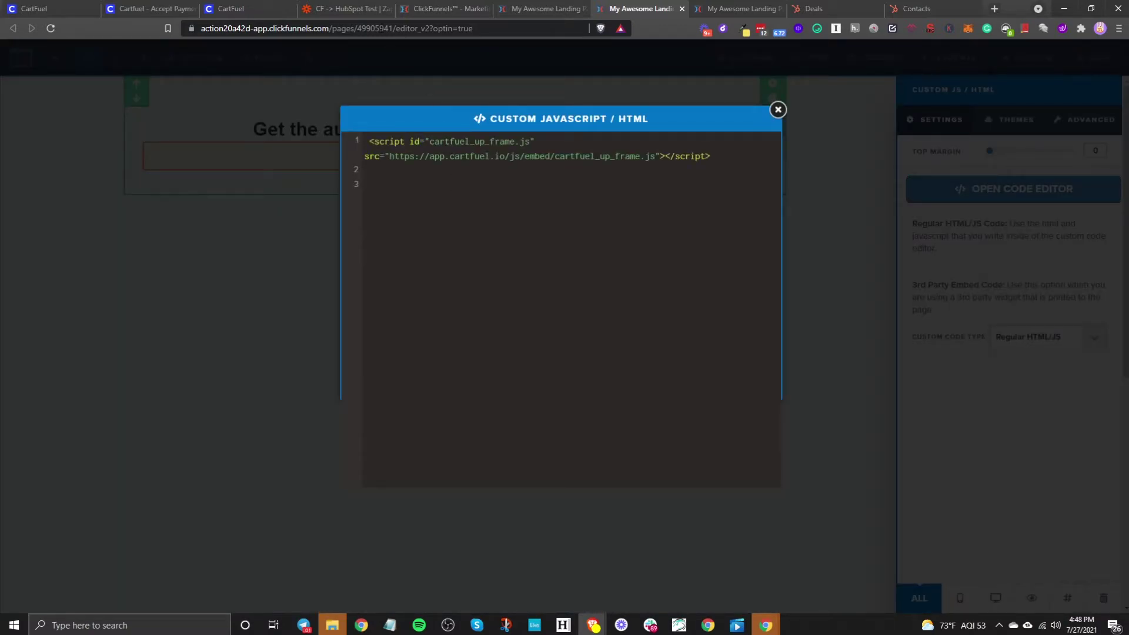
# Step: Add the cartfuelupmct div and cartfuelUpInit code on line 3 and close the editor
pyautogui.click(234, 7)
pyautogui.click(497, 522)
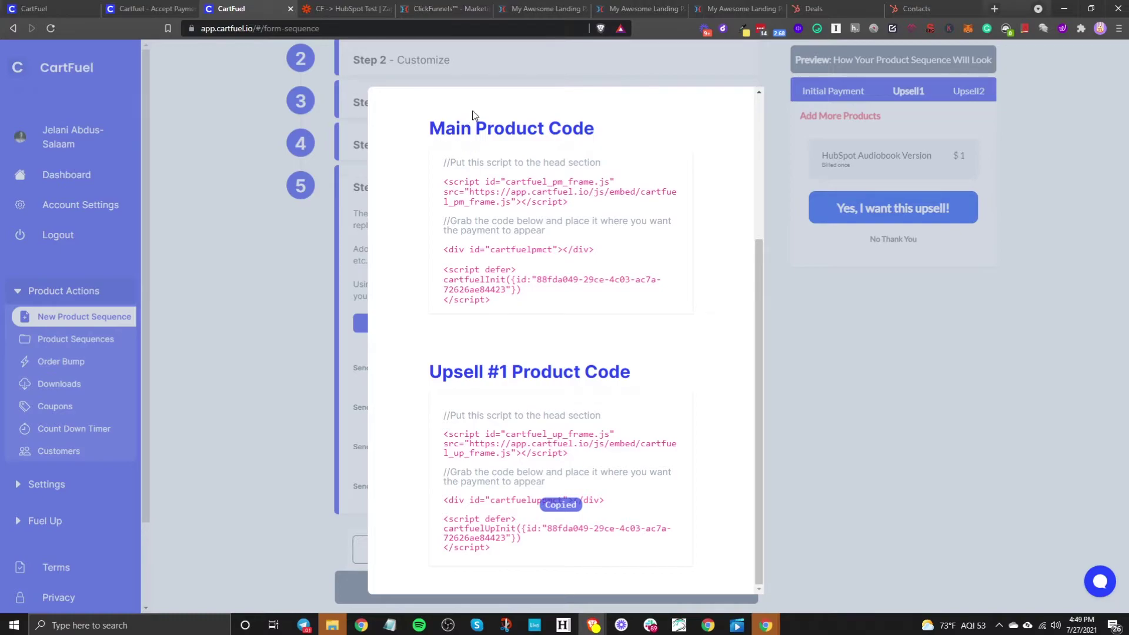
pyautogui.click(635, 8)
pyautogui.hotkey('ctrl', 'v')
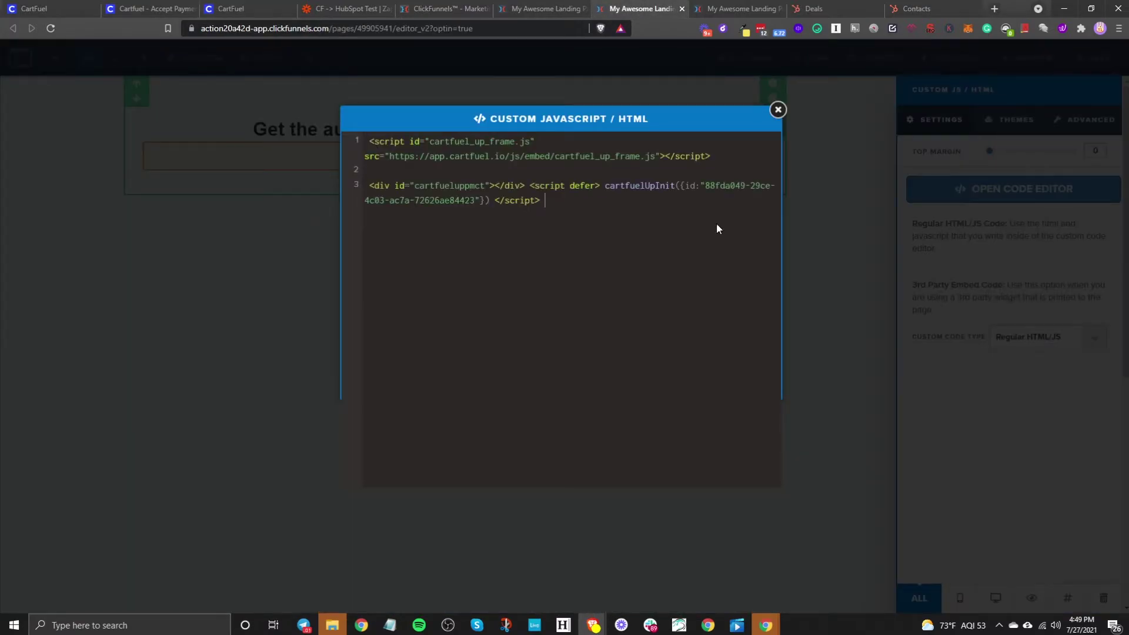
pyautogui.click(992, 305)
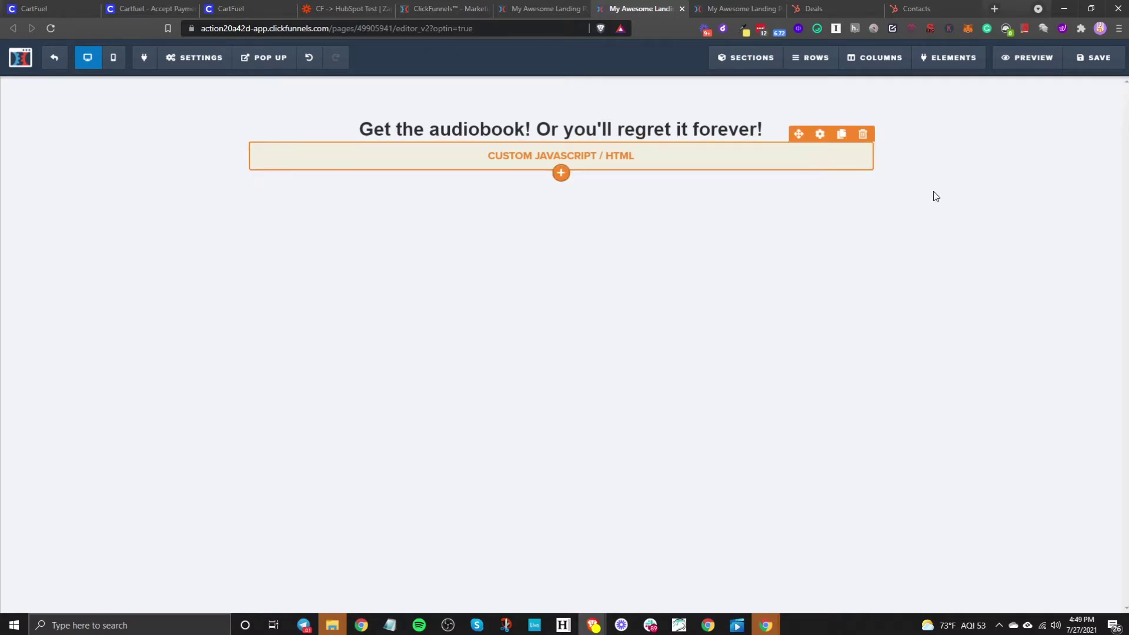
# Step: Make the upsell custom code a 3rd Party Embed Codes type, then save and preview the audiobook offer
pyautogui.click(815, 140)
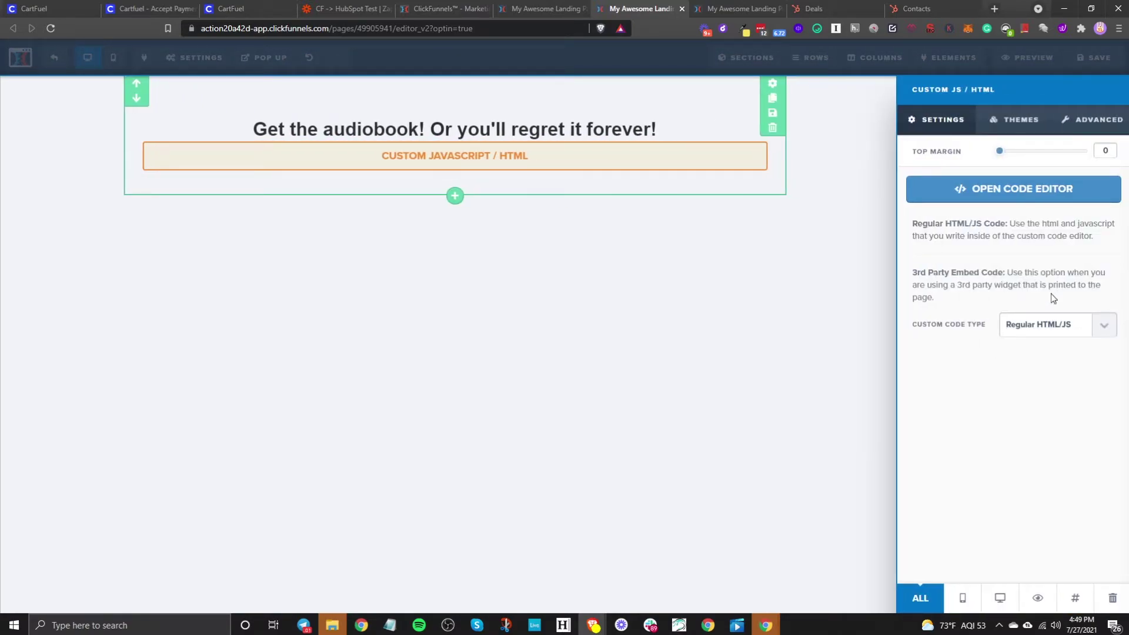
pyautogui.click(1057, 324)
pyautogui.click(1027, 354)
pyautogui.click(731, 353)
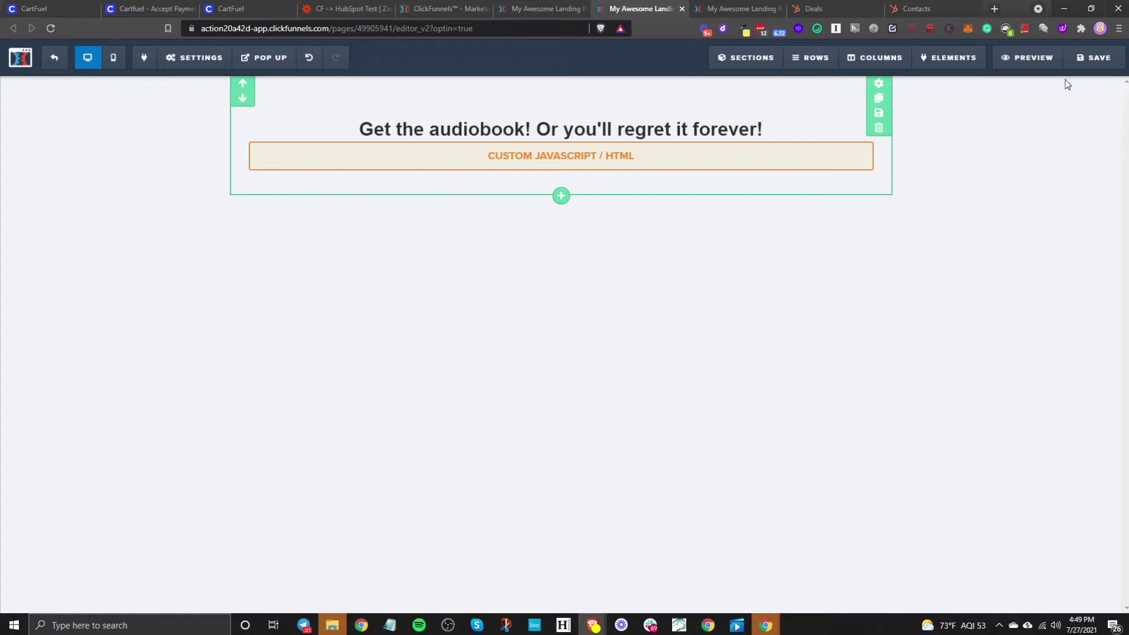
pyautogui.click(1023, 59)
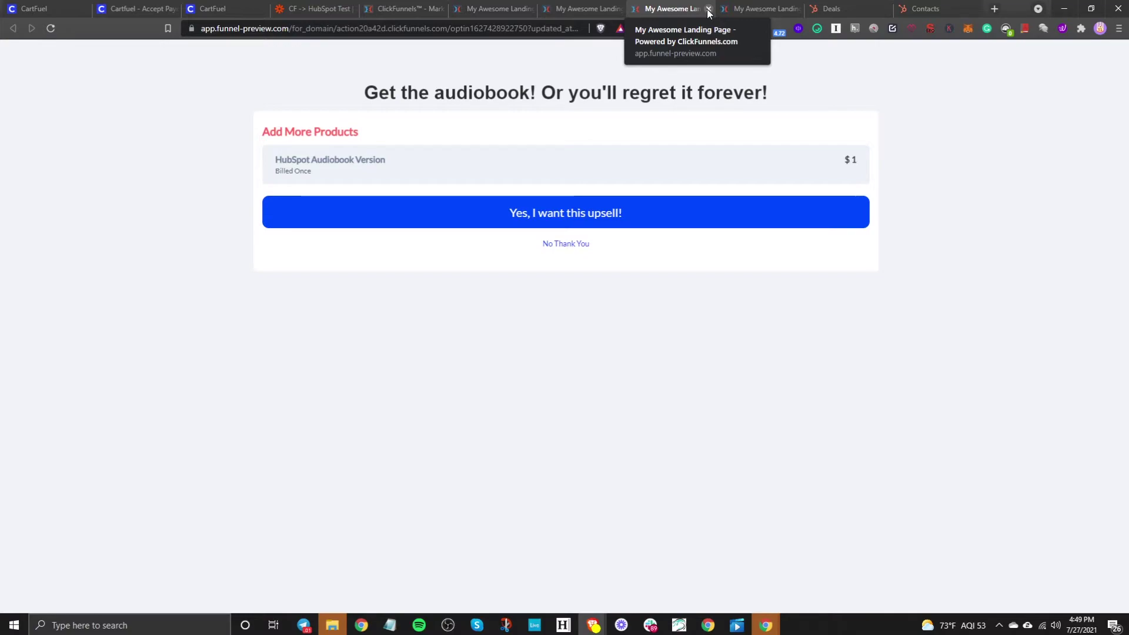
pyautogui.click(708, 11)
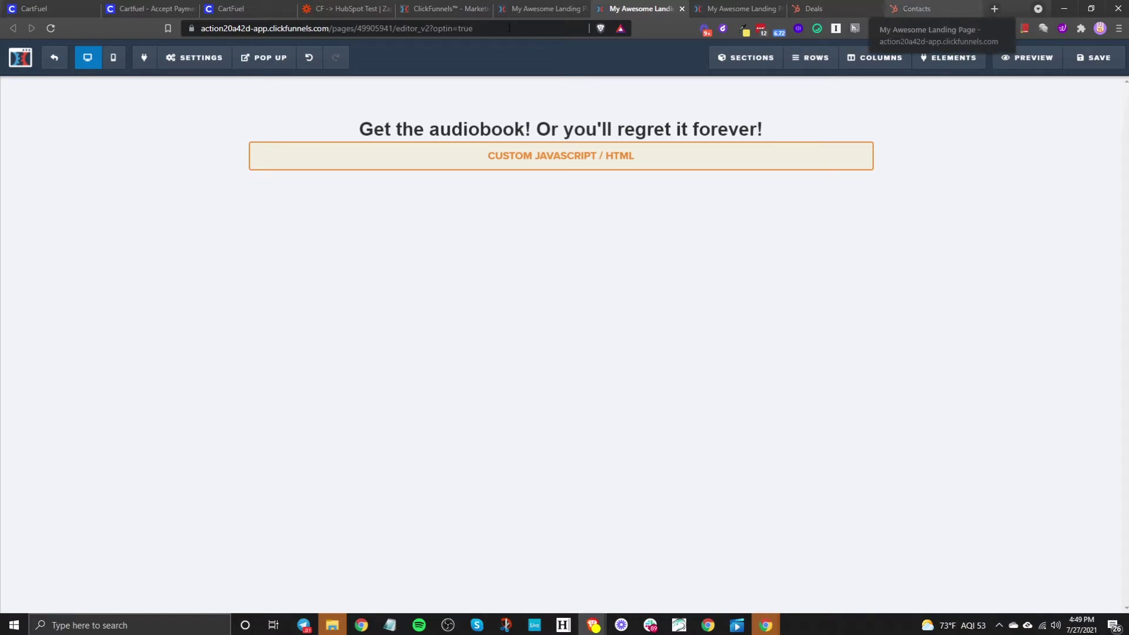
# Step: Open 'Cartfuel - Book Post Purchase Sequence' from HubSpot's Automation > Workflows list
pyautogui.click(923, 8)
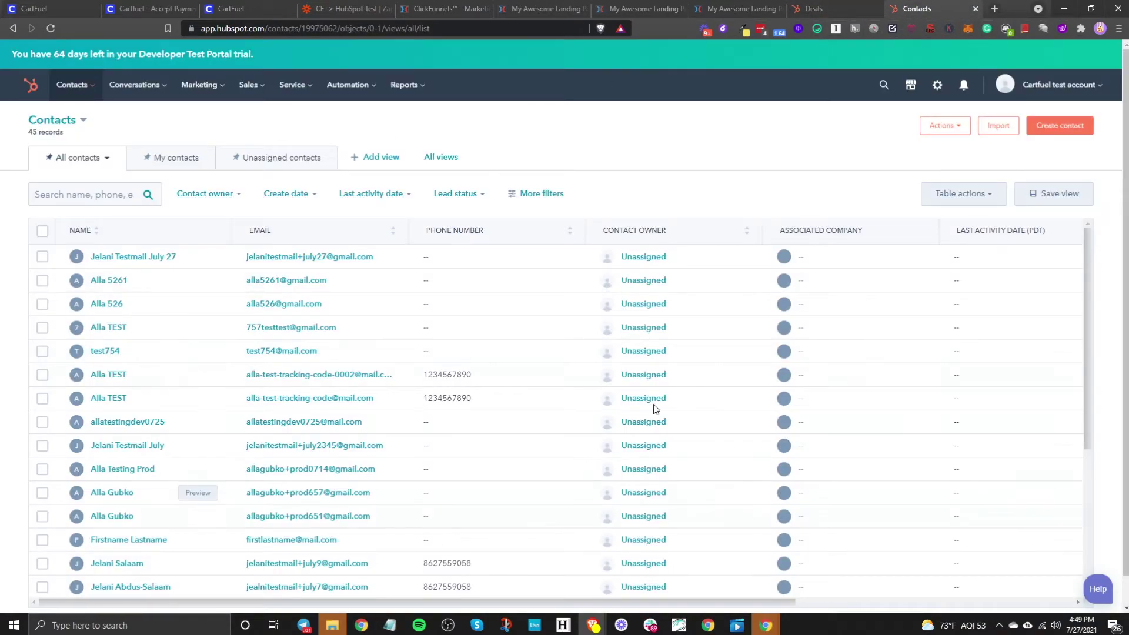
pyautogui.click(350, 85)
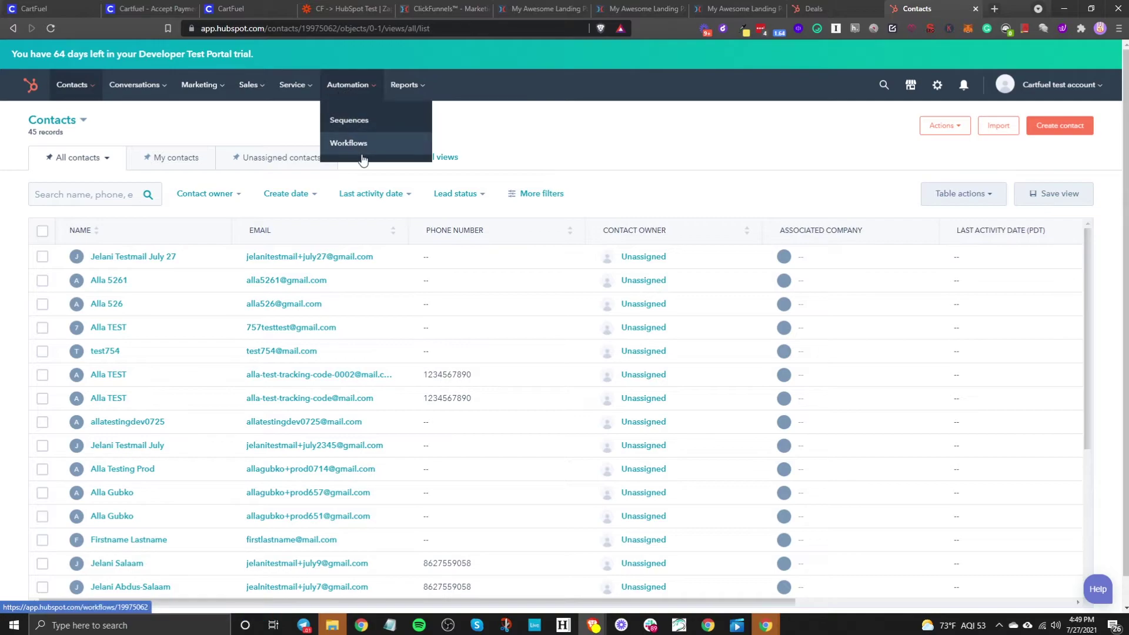
pyautogui.click(362, 157)
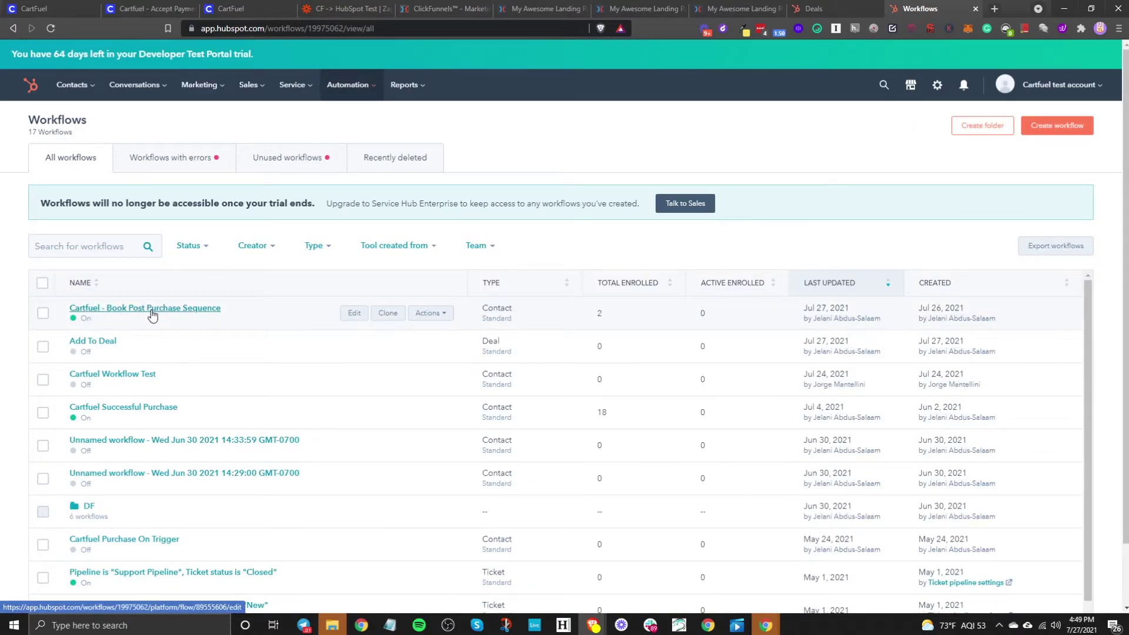
pyautogui.click(152, 311)
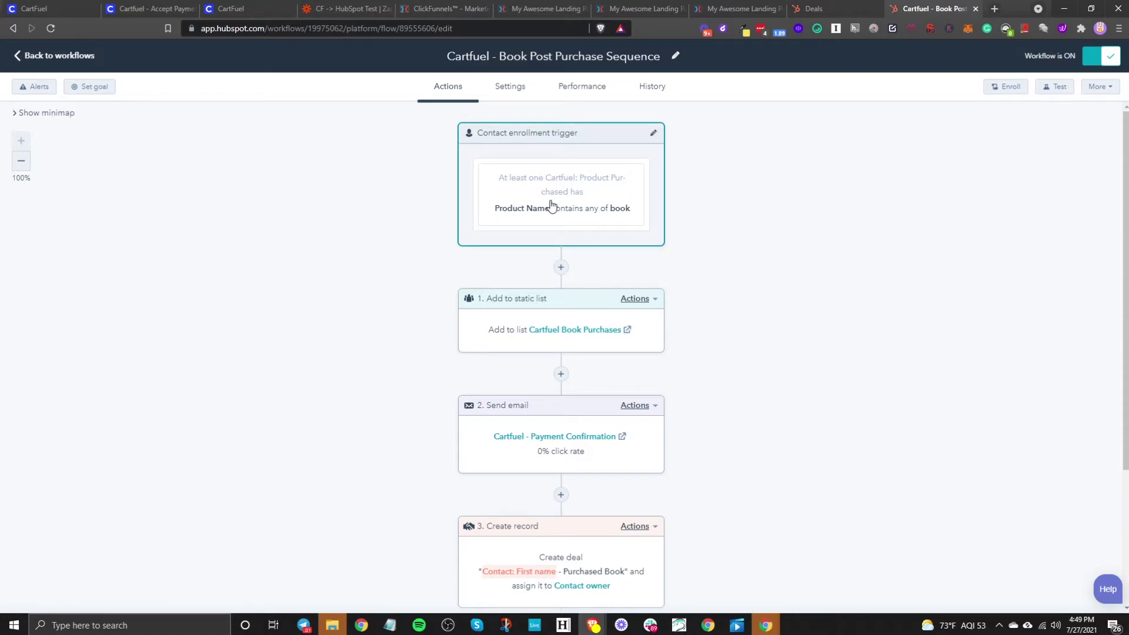
# Step: Clear the workflow's existing book Product Name trigger filter and save the emptied trigger
pyautogui.click(595, 206)
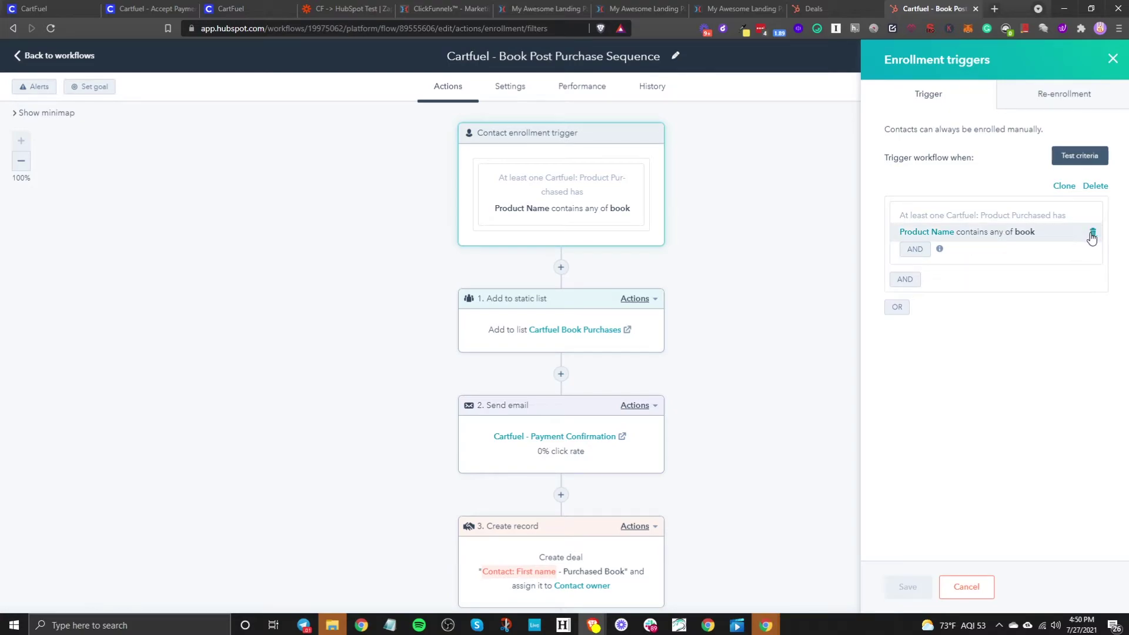
pyautogui.click(1093, 237)
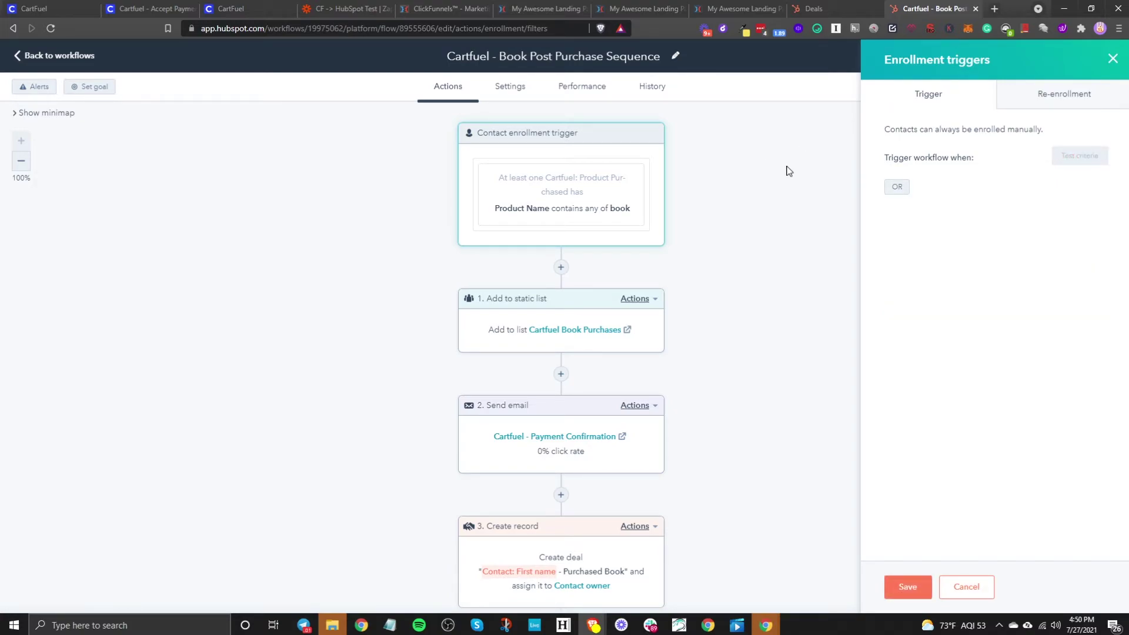
pyautogui.click(906, 586)
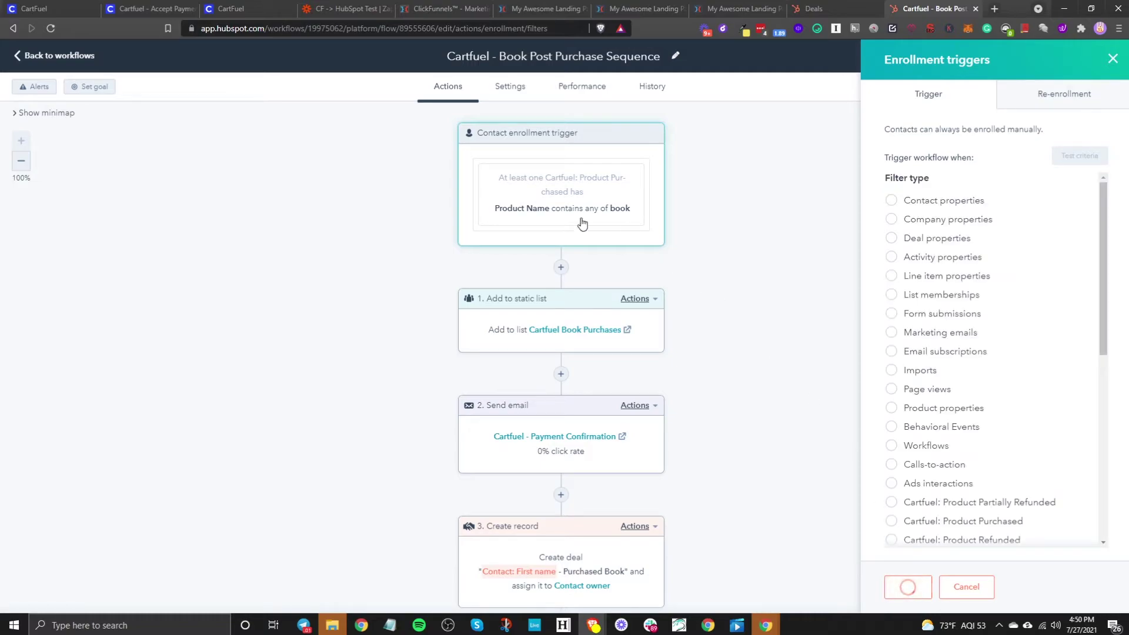
pyautogui.click(582, 179)
pyautogui.scroll(-6, 970, 397)
pyautogui.scroll(4, 980, 382)
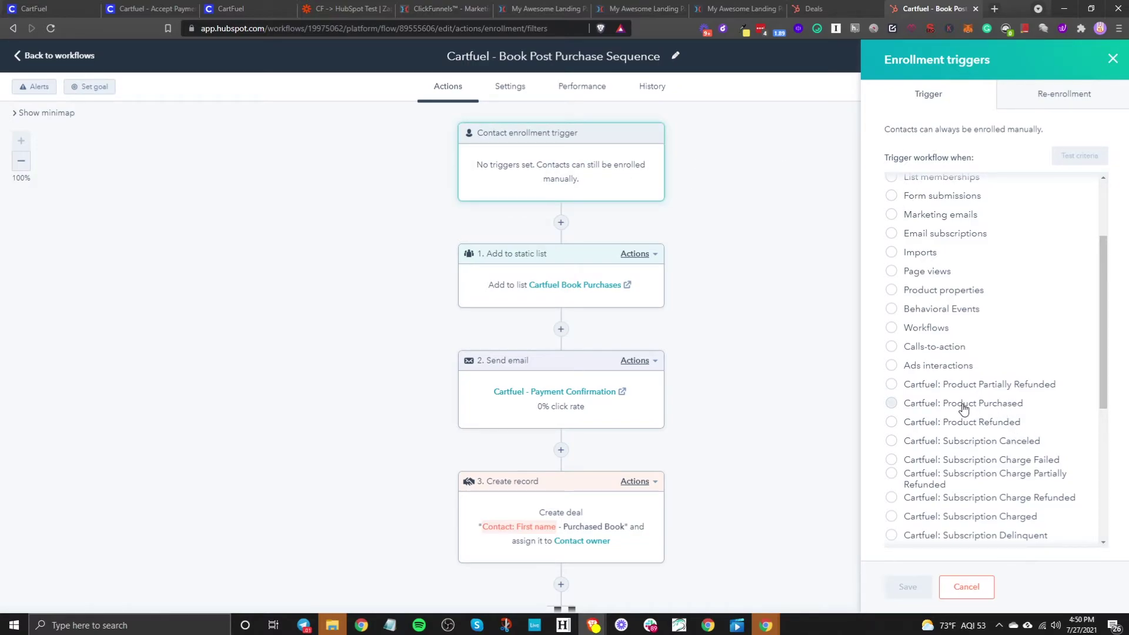
pyautogui.scroll(2, 963, 405)
pyautogui.scroll(-4, 978, 390)
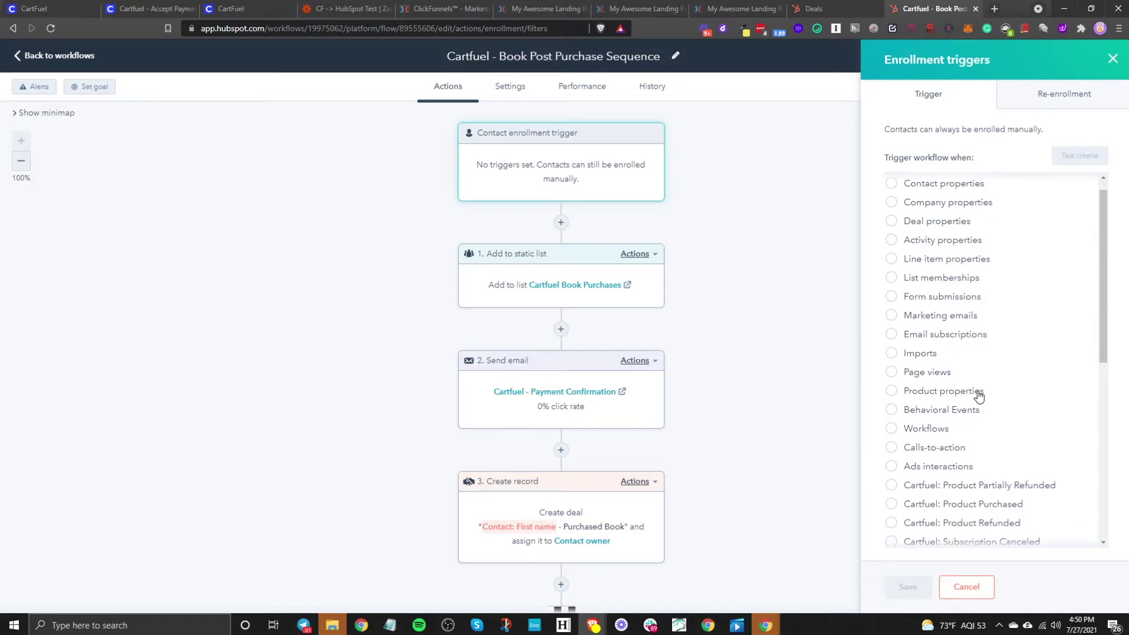
# Step: Trigger on Cartfuel: Product Purchased where Product Name contains 'Book', without enrolling existing contacts
pyautogui.click(939, 292)
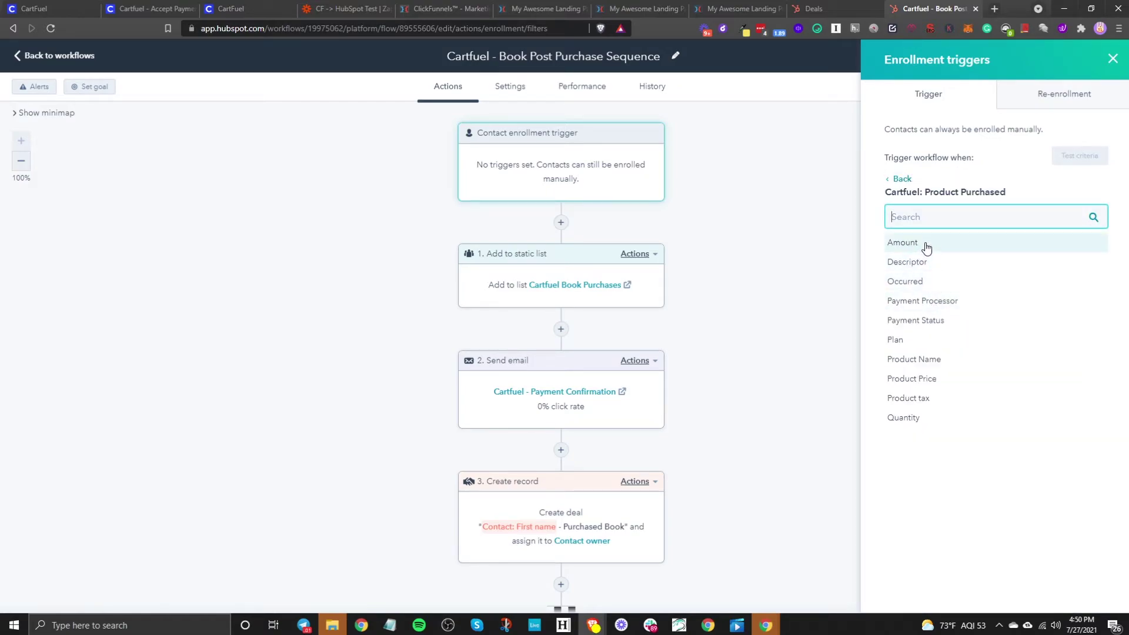
pyautogui.click(931, 360)
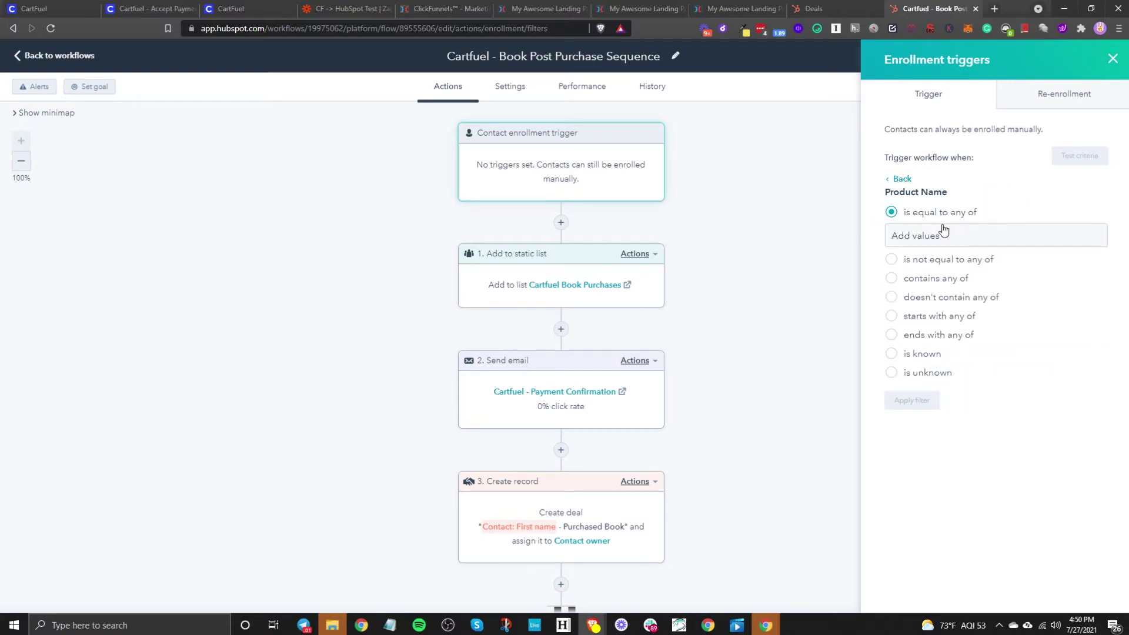
pyautogui.click(933, 278)
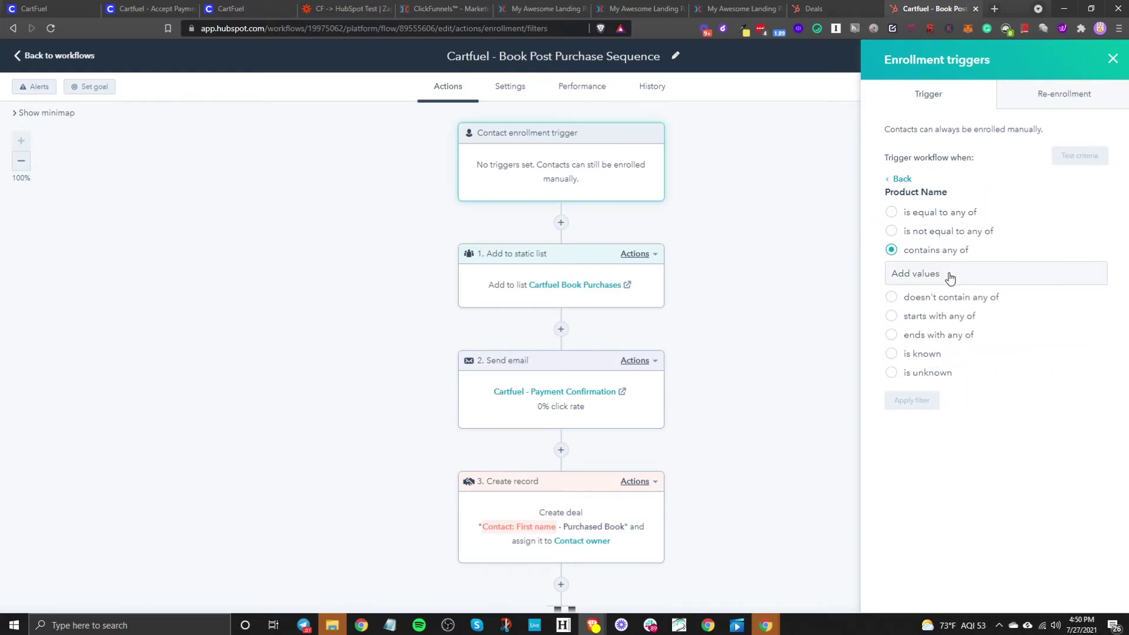
pyautogui.click(950, 275)
pyautogui.write('Book')
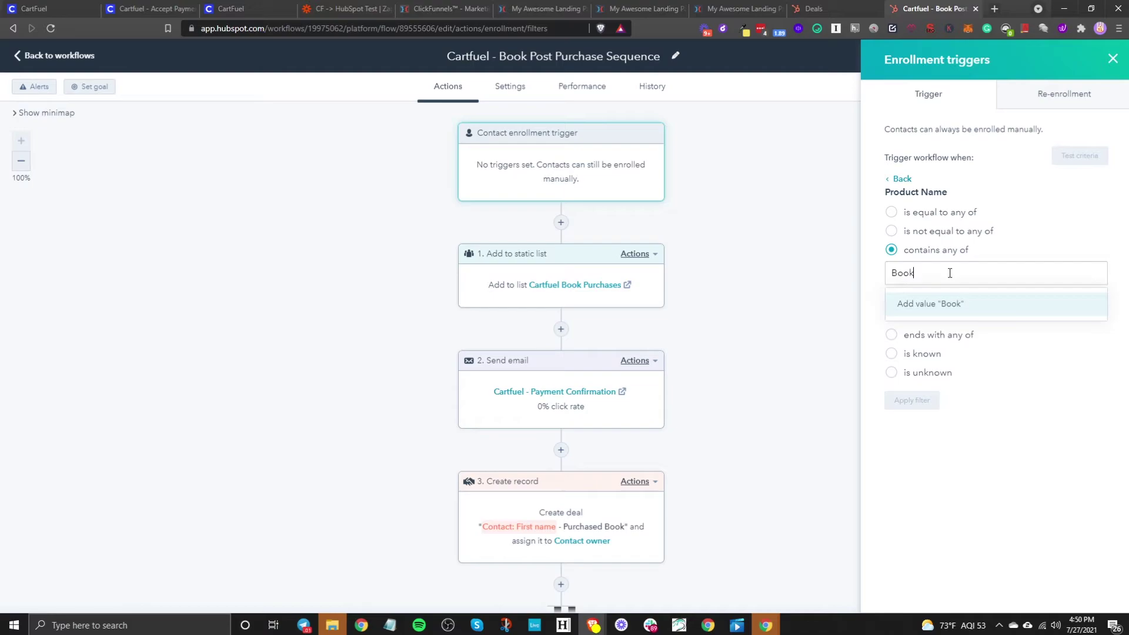
pyautogui.click(913, 316)
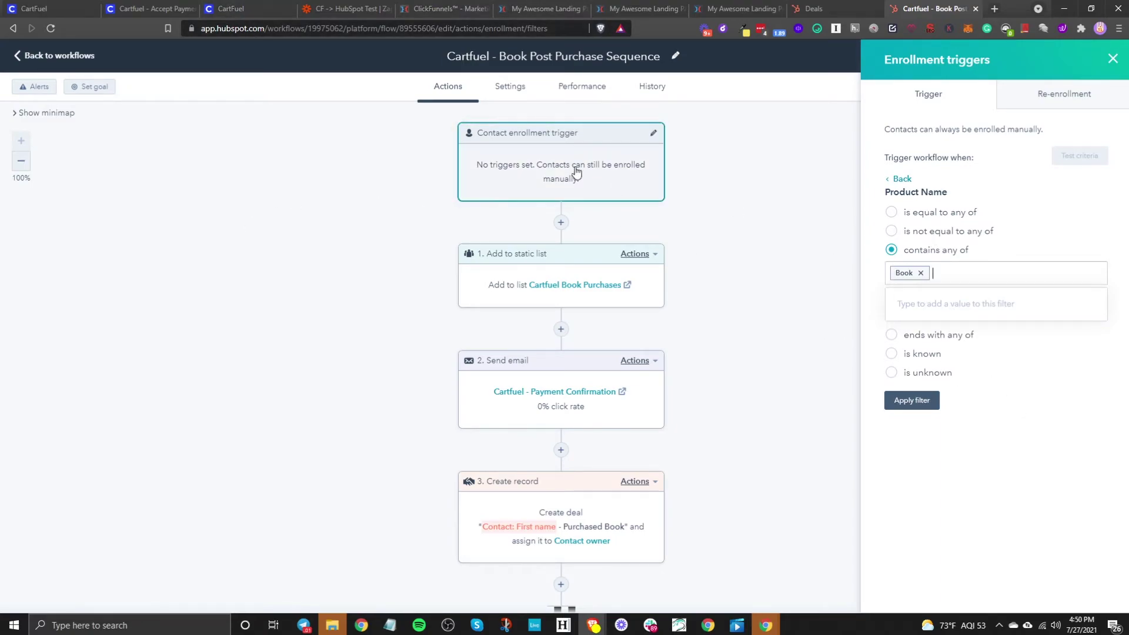
pyautogui.click(911, 402)
pyautogui.click(914, 585)
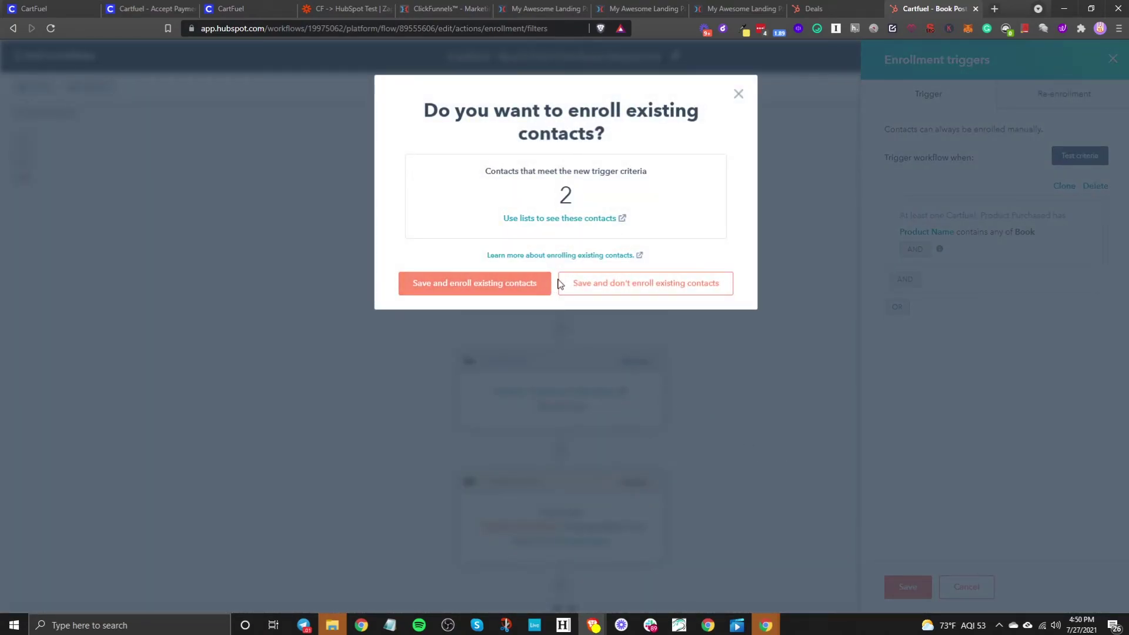
pyautogui.click(635, 285)
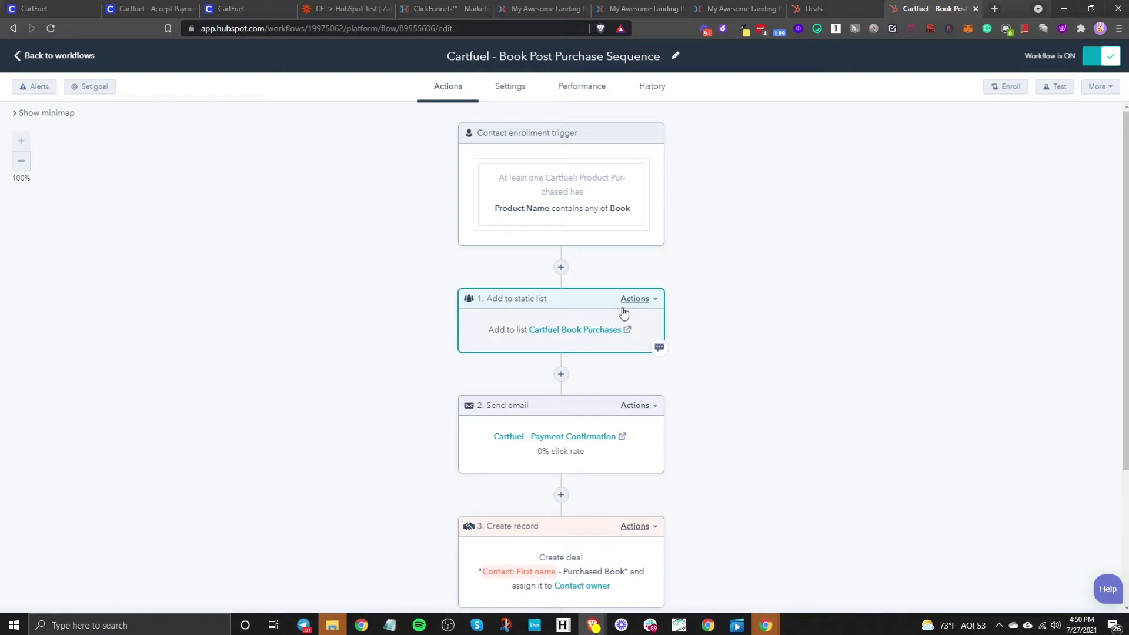
# Step: Review the Add to static list and Create record workflow steps, then view the Deals board
pyautogui.click(501, 332)
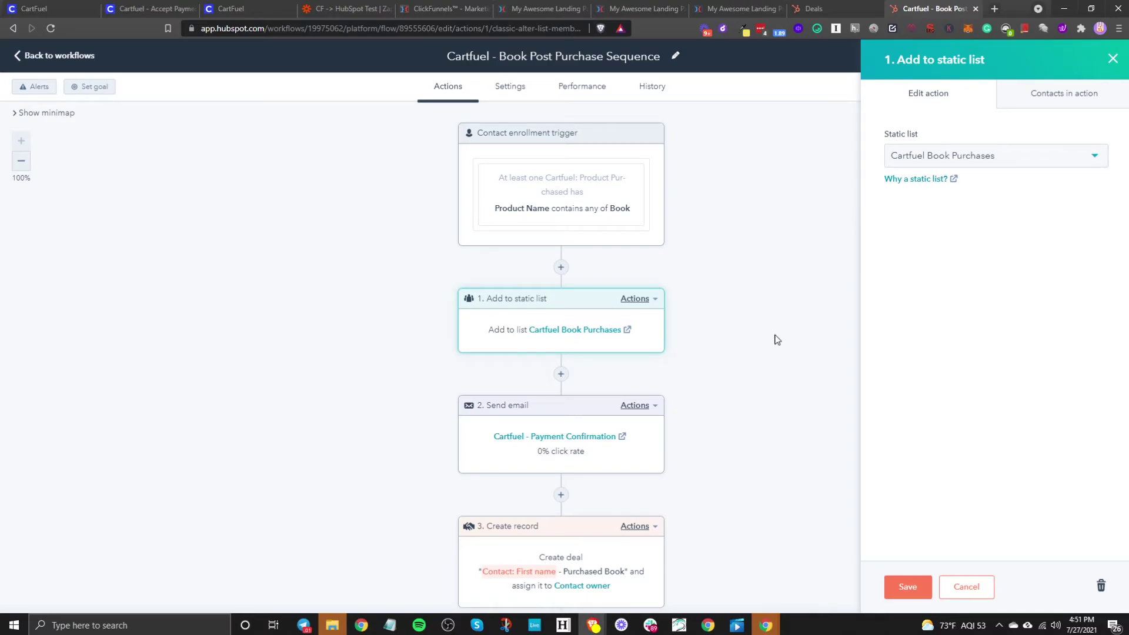
pyautogui.click(1113, 59)
pyautogui.scroll(-3, 474, 464)
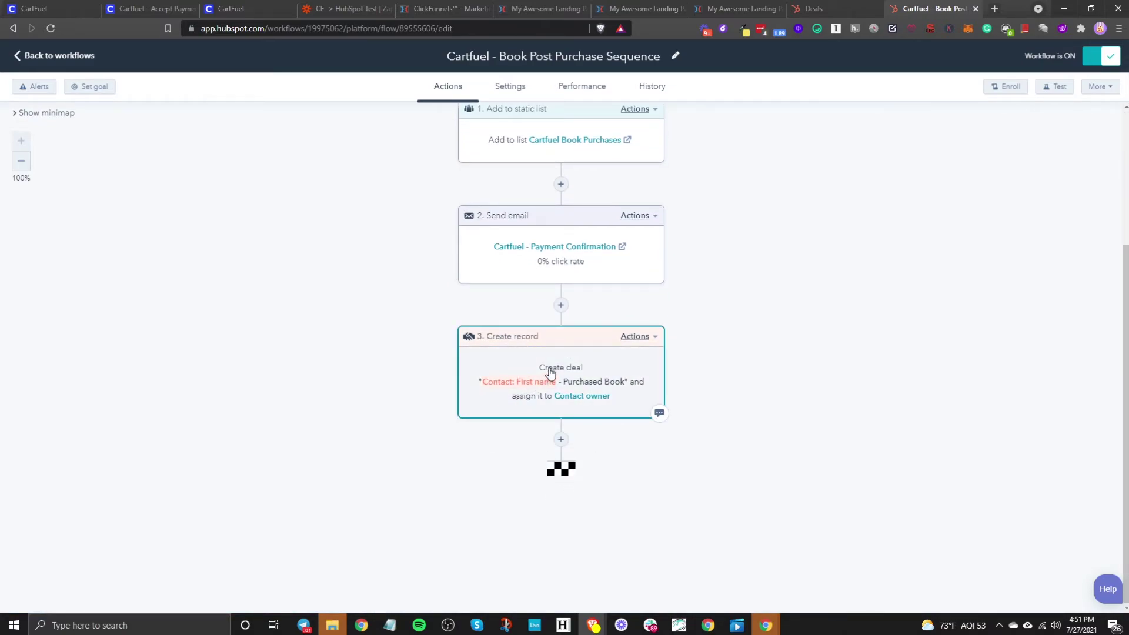
pyautogui.click(546, 371)
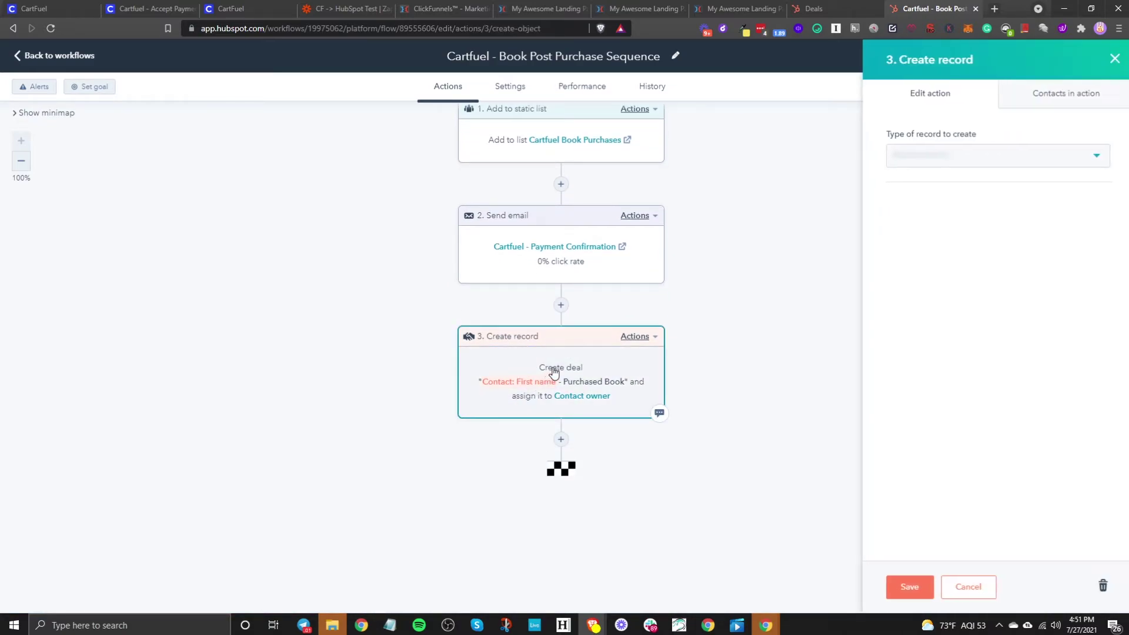
pyautogui.click(816, 8)
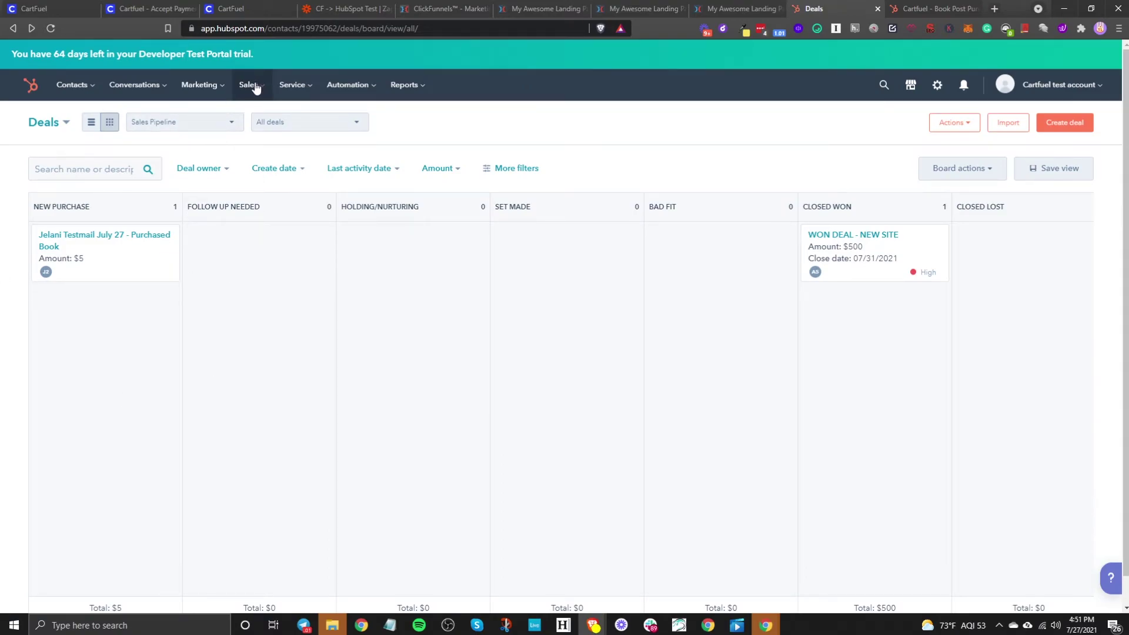
# Step: Reload the Deals board via Sales > Deals, inspect the $5 Purchased Book deal, and return to the workflow
pyautogui.moveTo(282, 90)
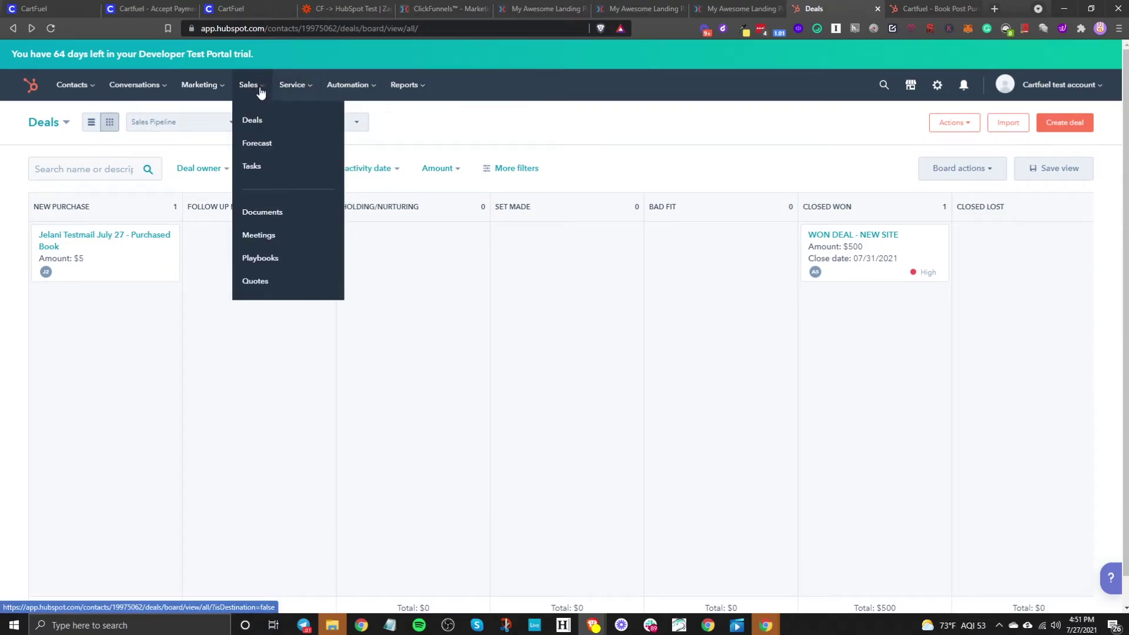
pyautogui.click(260, 122)
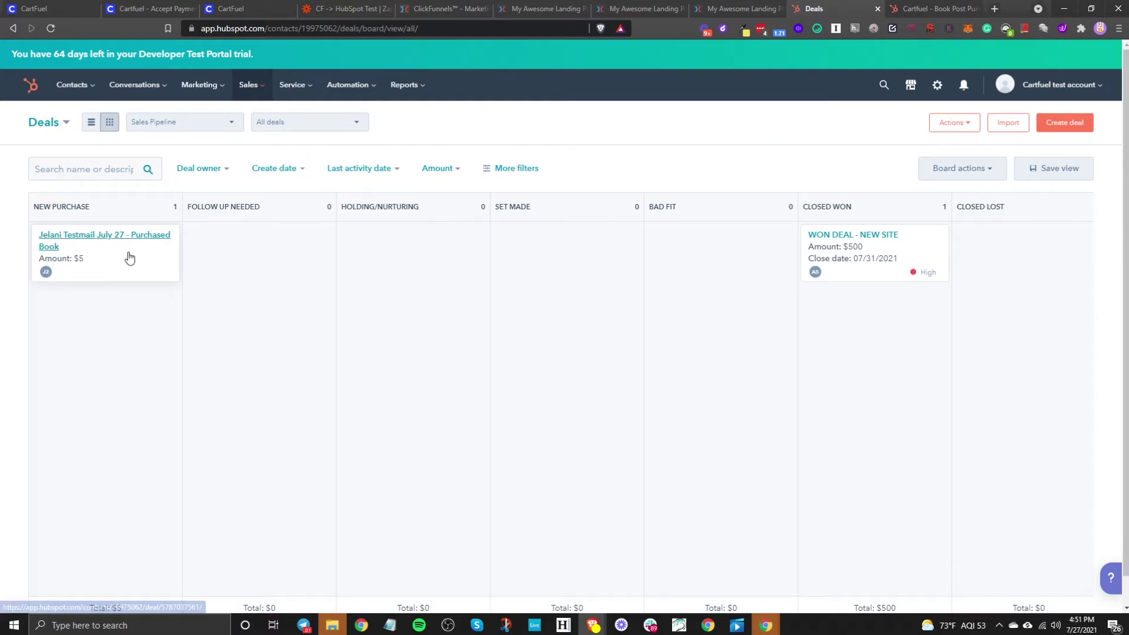
pyautogui.moveTo(129, 254); pyautogui.dragTo(91, 272)
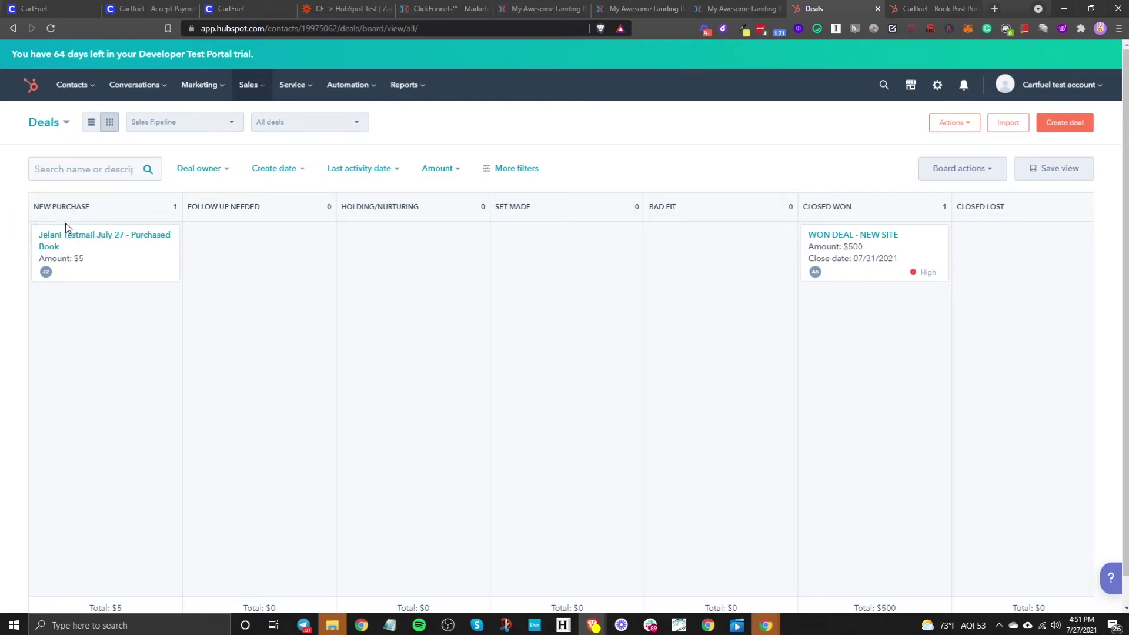
pyautogui.click(929, 7)
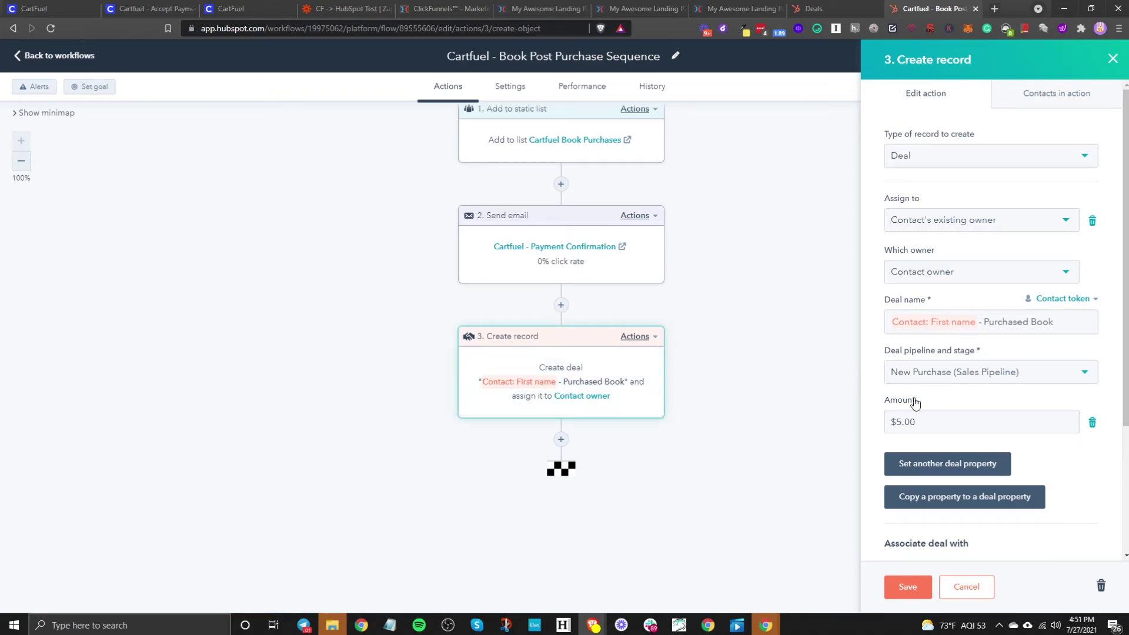
# Step: Replace the old Create record step with a new Deal-creating Create record action after Send email
pyautogui.scroll(-3, 990, 428)
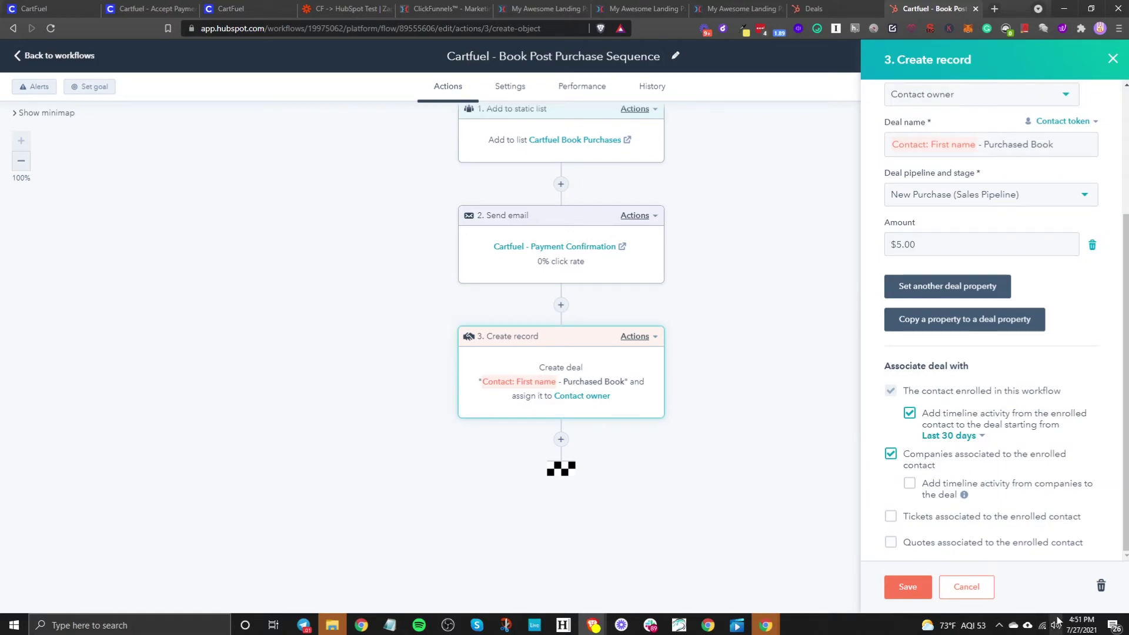
pyautogui.click(1100, 586)
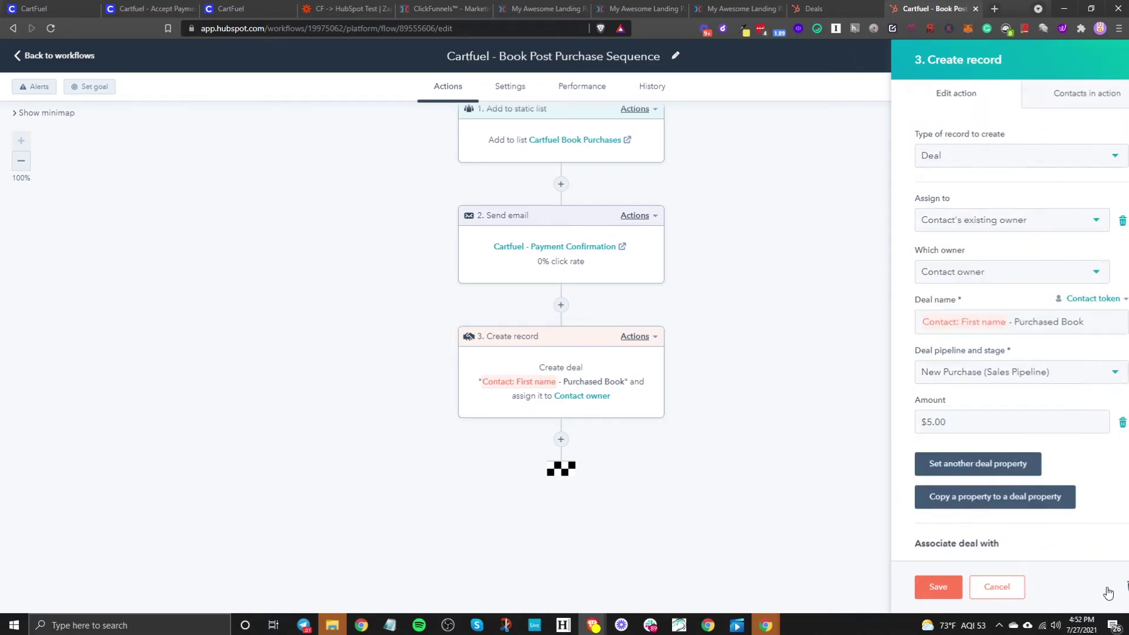
pyautogui.click(561, 427)
pyautogui.scroll(-5, 977, 311)
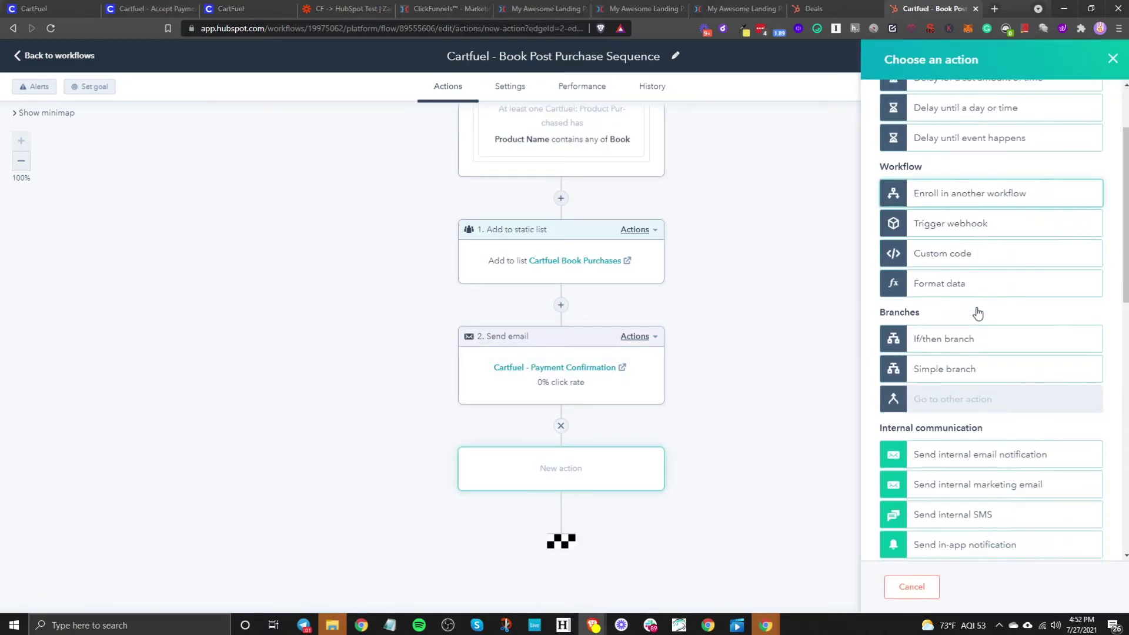
pyautogui.scroll(-4, 977, 312)
pyautogui.click(958, 290)
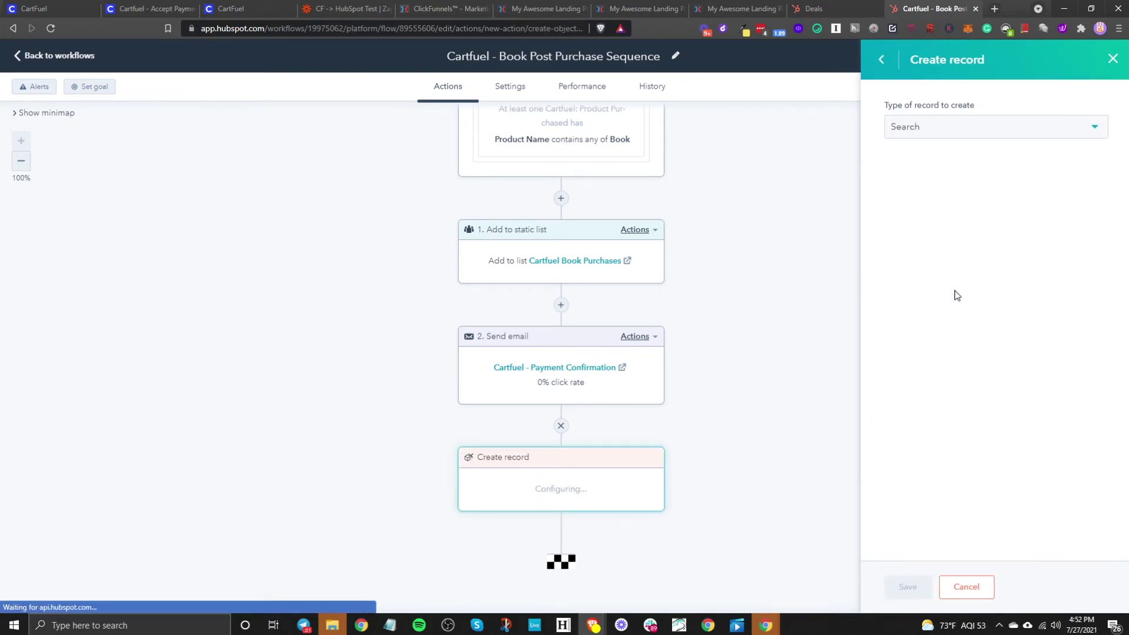
pyautogui.click(910, 138)
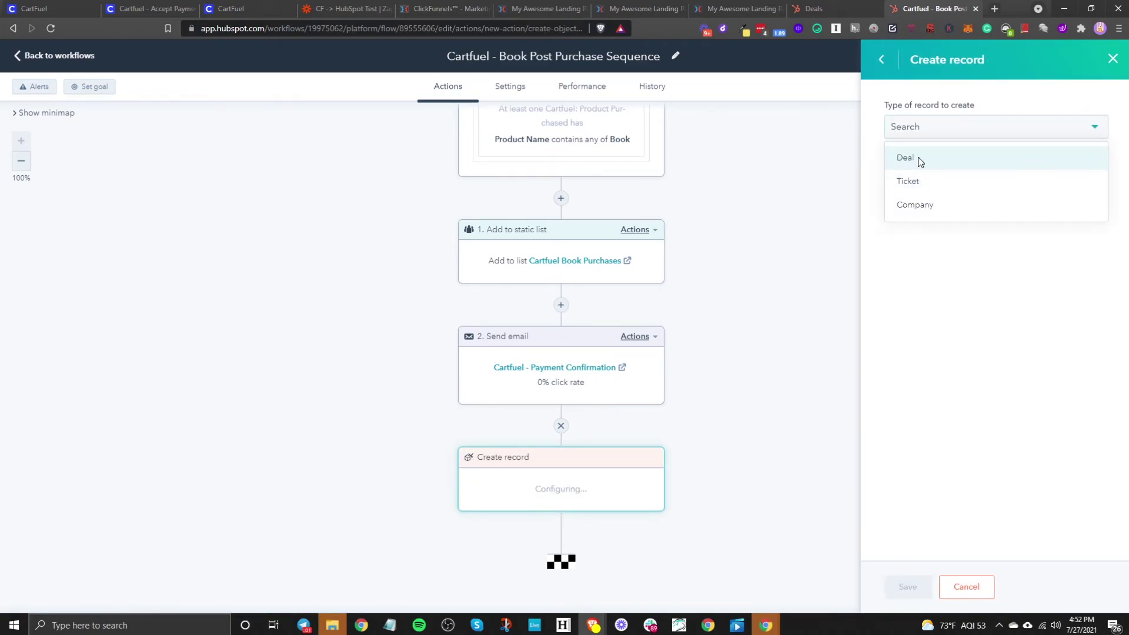
pyautogui.click(918, 157)
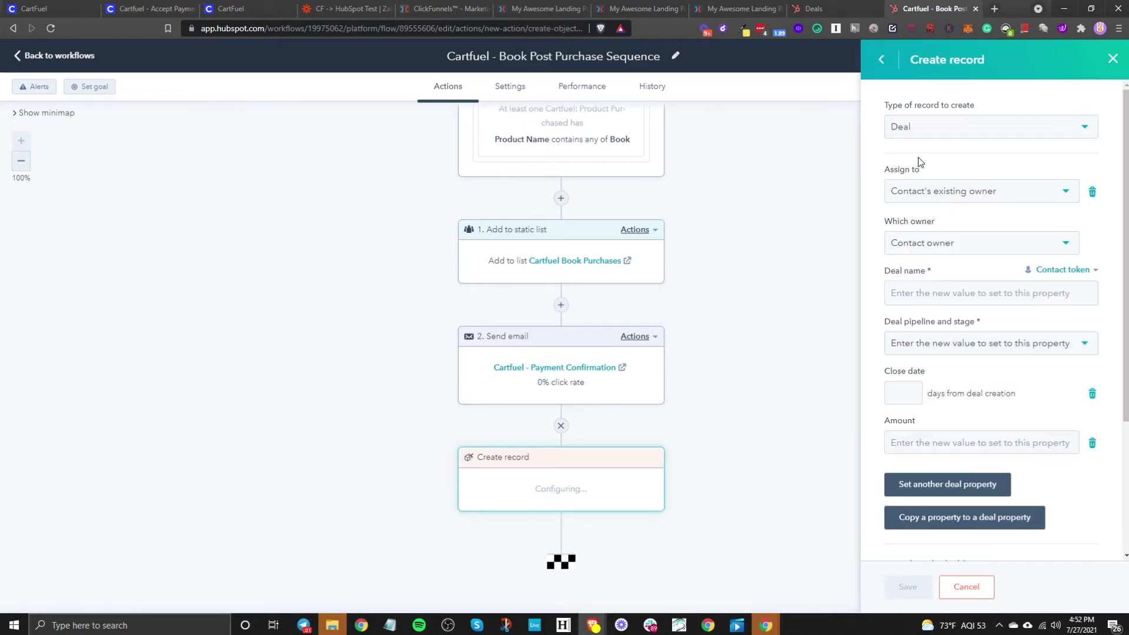
# Step: Build the deal name from the contact's First name token plus '- Purchased Book'
pyautogui.click(911, 296)
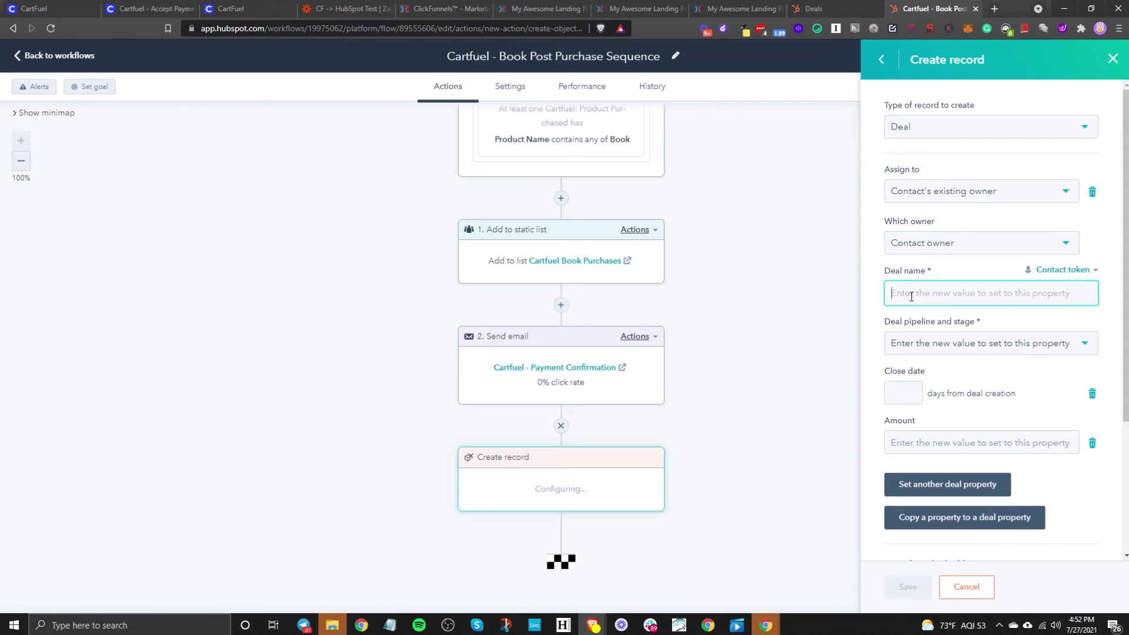
pyautogui.click(1094, 271)
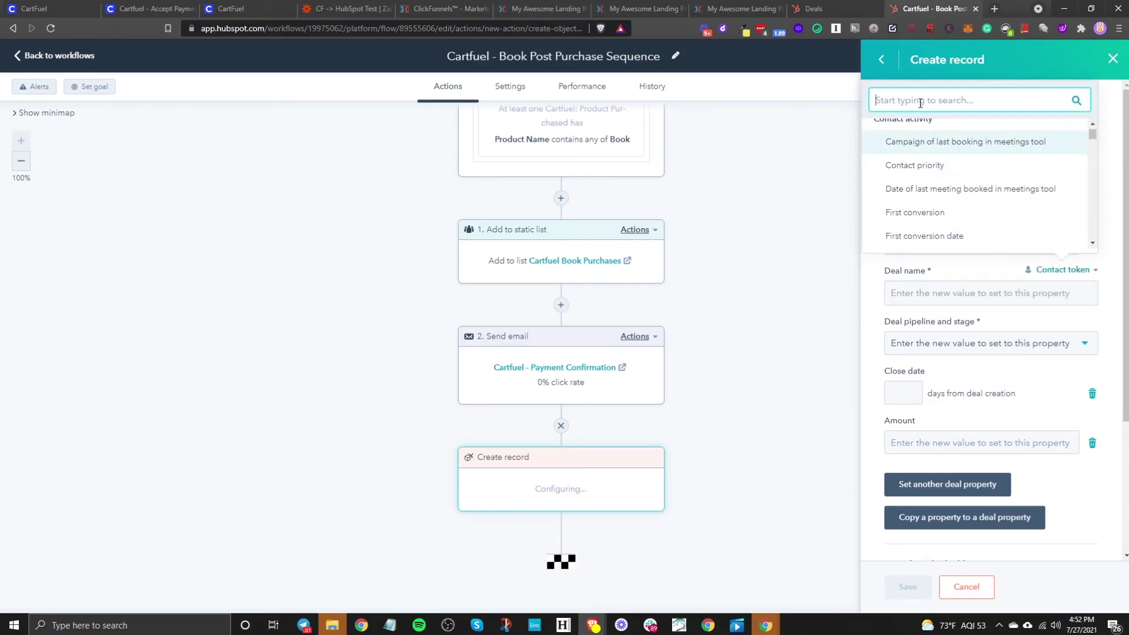
pyautogui.write('name')
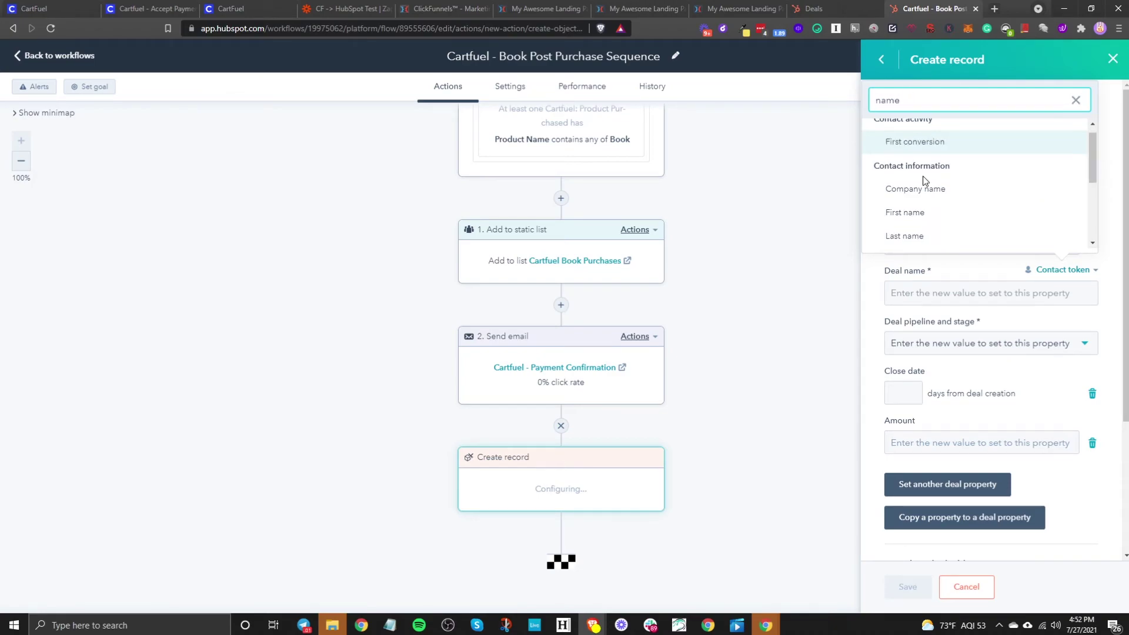
pyautogui.click(926, 214)
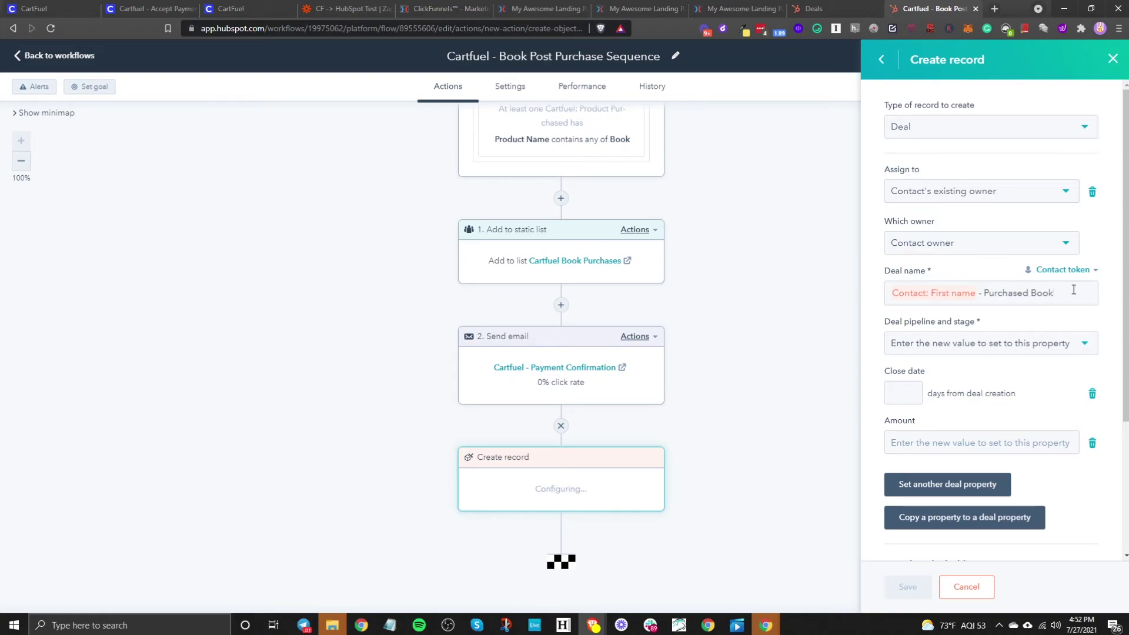
# Step: Put the new deal in the New Purchase stage with a $1.00 amount
pyautogui.click(985, 350)
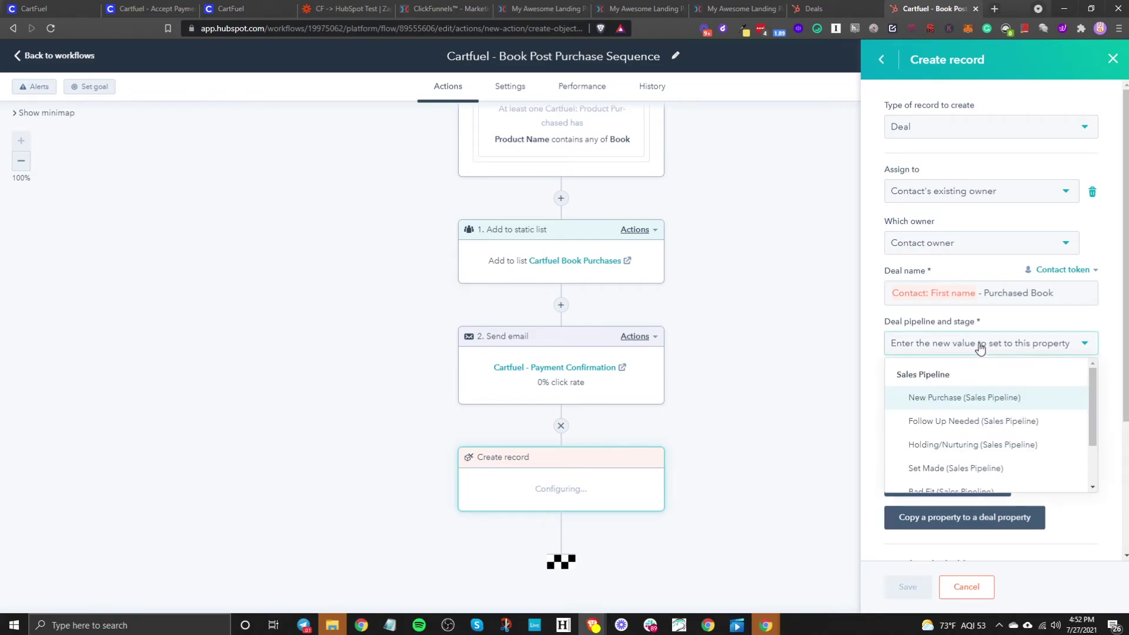
pyautogui.click(969, 395)
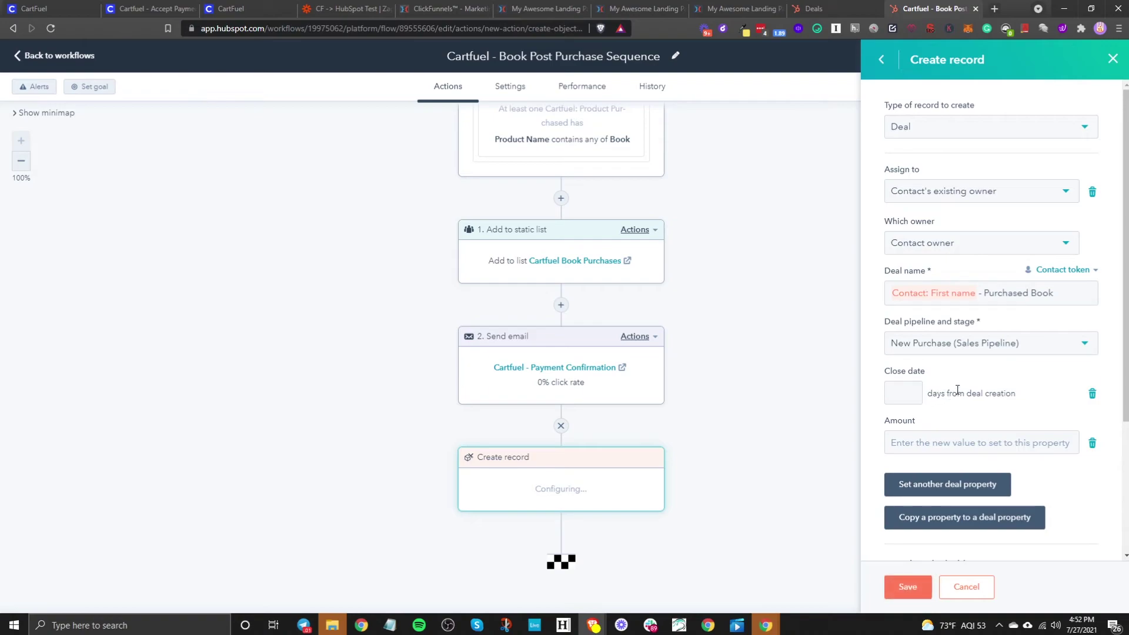
pyautogui.scroll(-2, 904, 401)
pyautogui.click(945, 325)
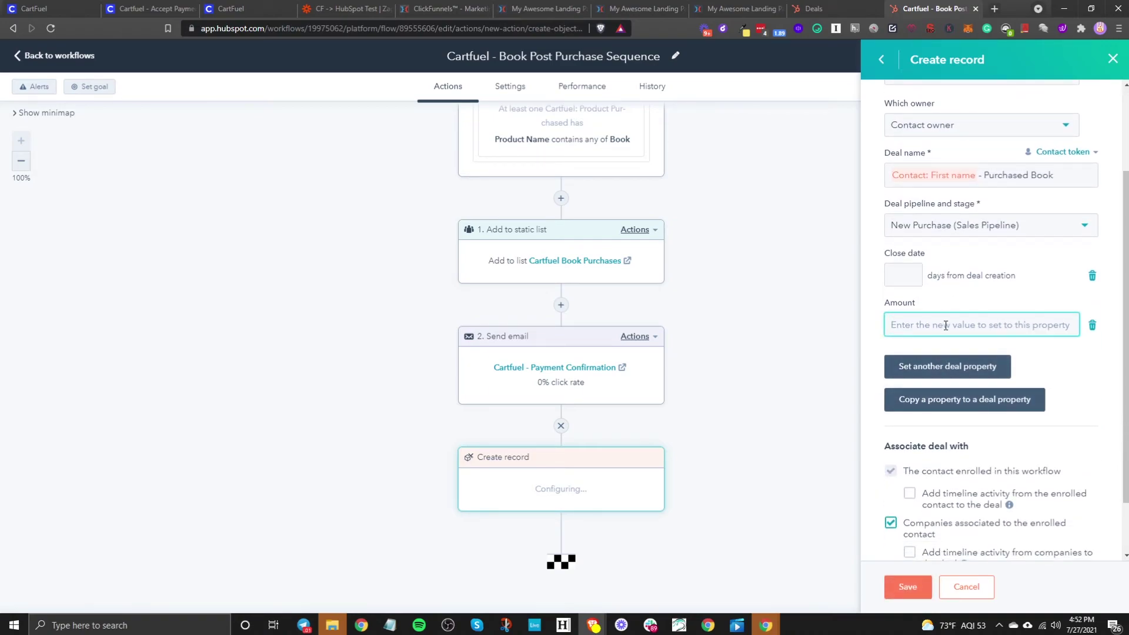
pyautogui.write('1')
pyautogui.click(983, 299)
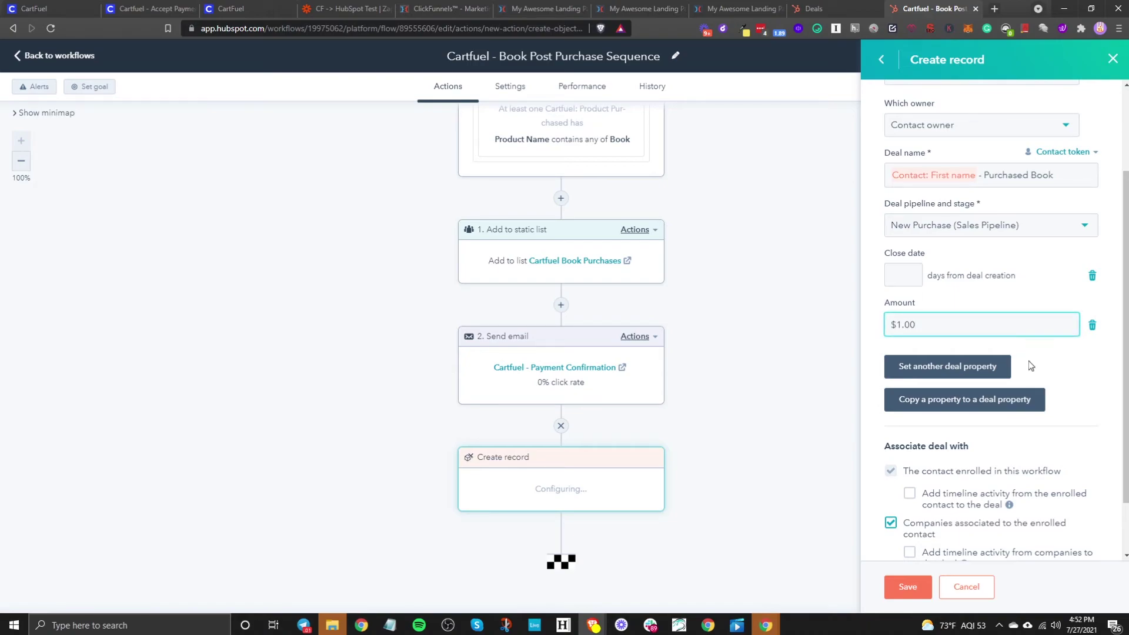
# Step: Add the enrolled contact's timeline activity to the deal and save the action
pyautogui.scroll(-1, 1030, 366)
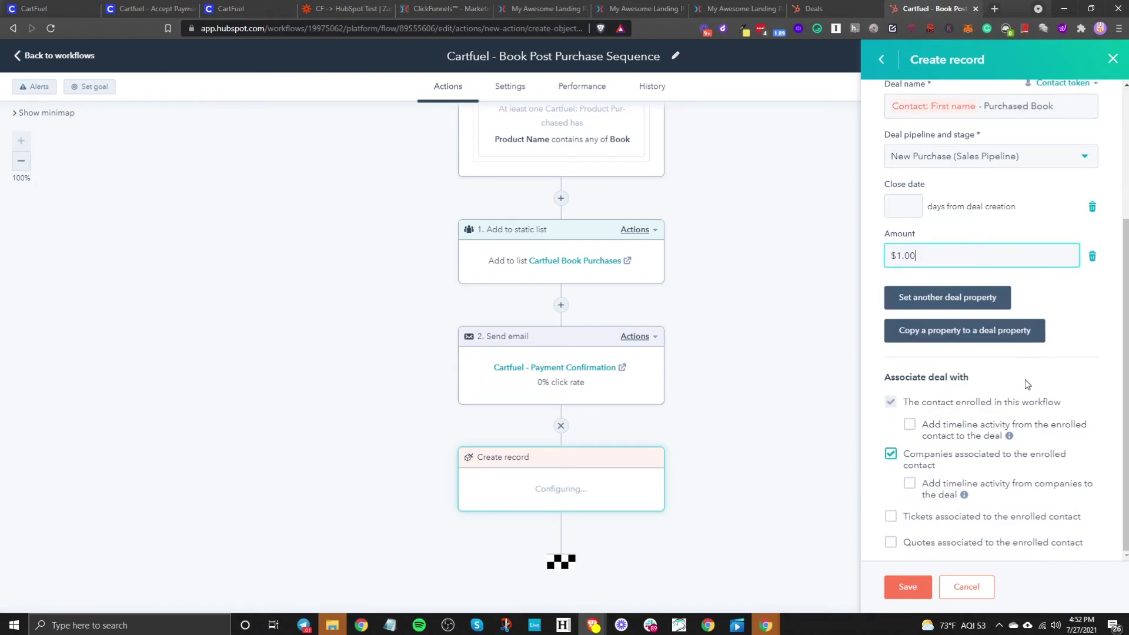
pyautogui.click(909, 425)
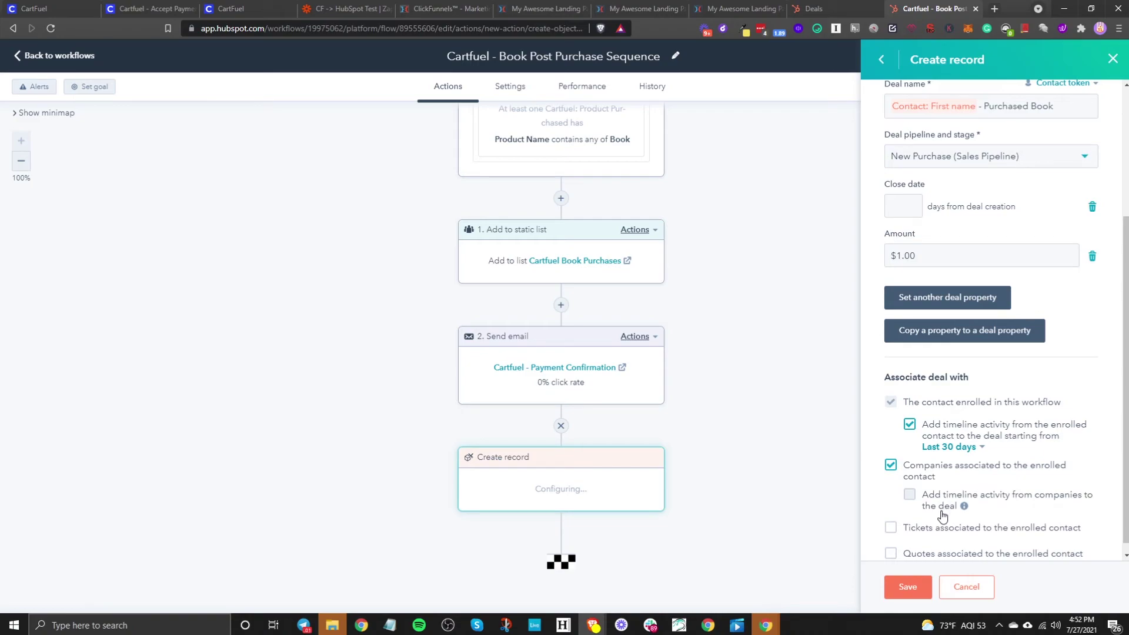
pyautogui.scroll(-1, 917, 504)
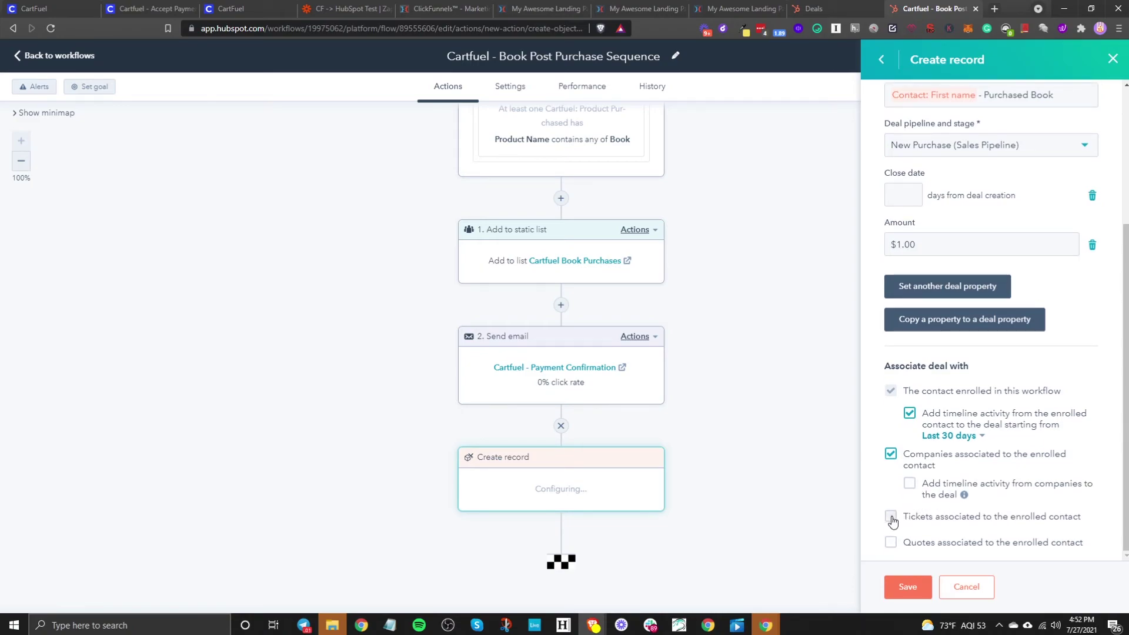
pyautogui.scroll(2, 931, 526)
pyautogui.scroll(-2, 952, 470)
pyautogui.scroll(4, 1014, 460)
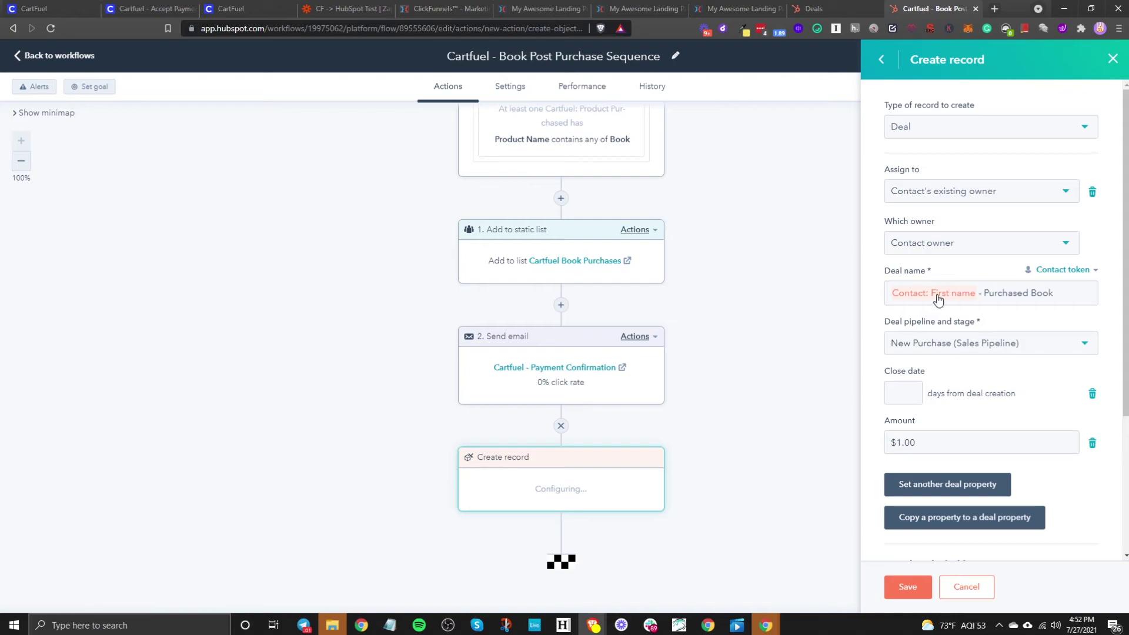
pyautogui.click(906, 588)
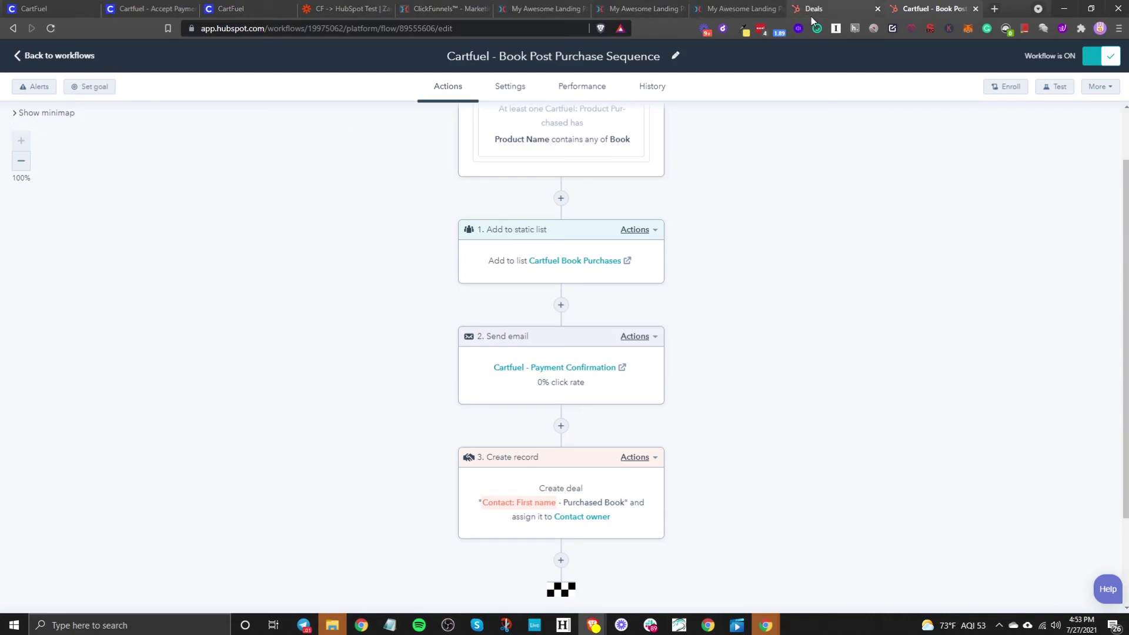
# Step: Preview the ClickFunnels checkout page and enter a test buyer's name, e-mail and phone number
pyautogui.click(545, 10)
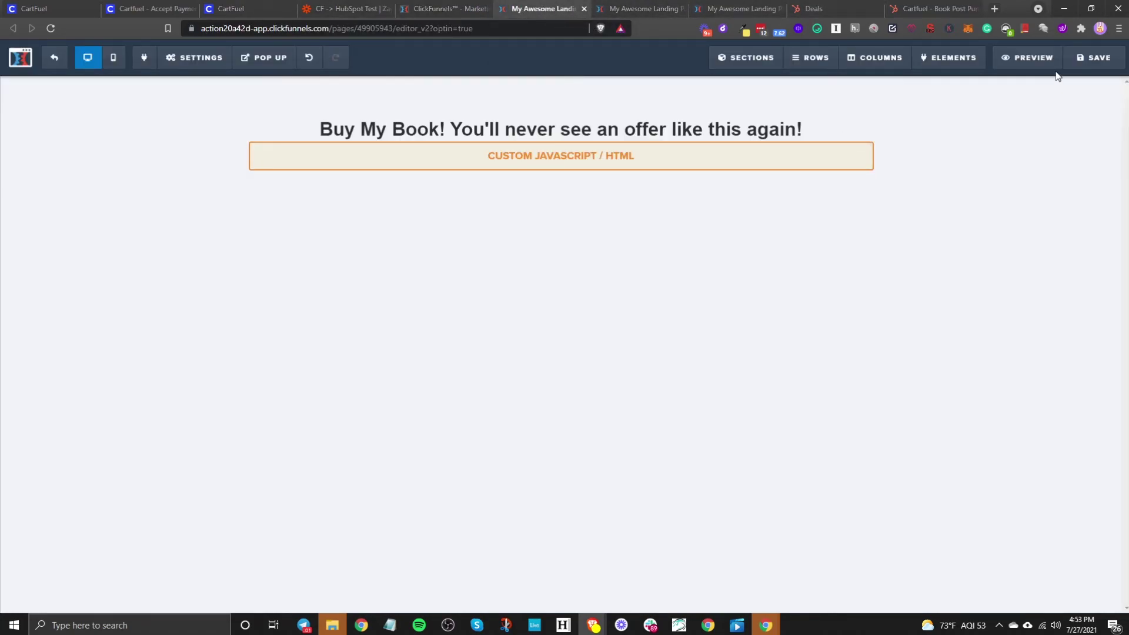
pyautogui.click(1034, 60)
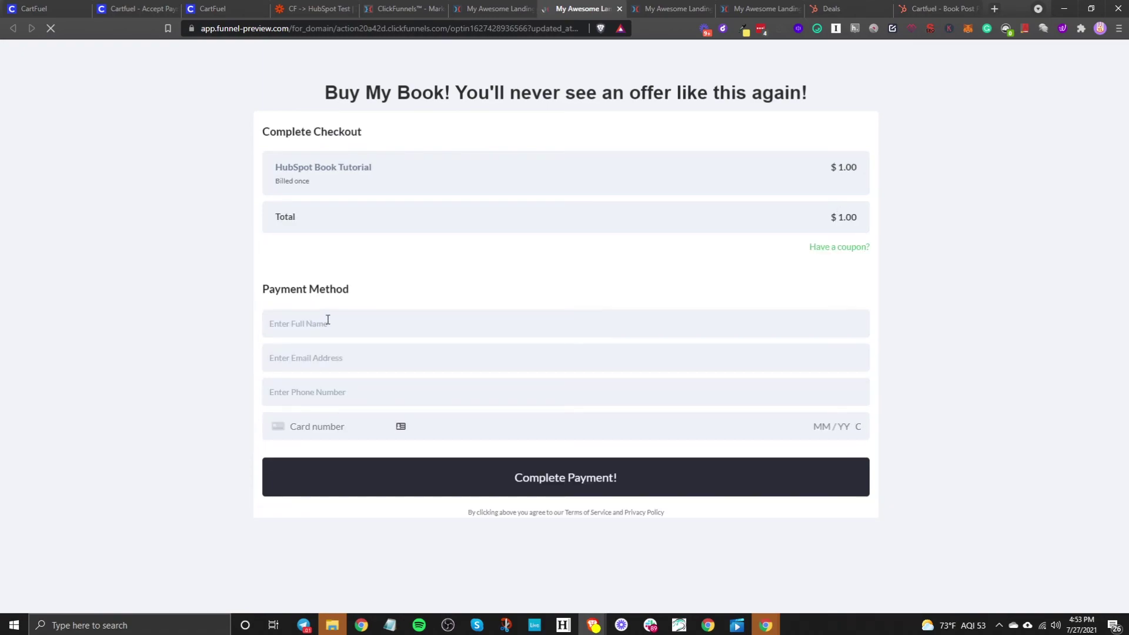
pyautogui.click(335, 319)
pyautogui.write('Jelani Testmail July 27 2')
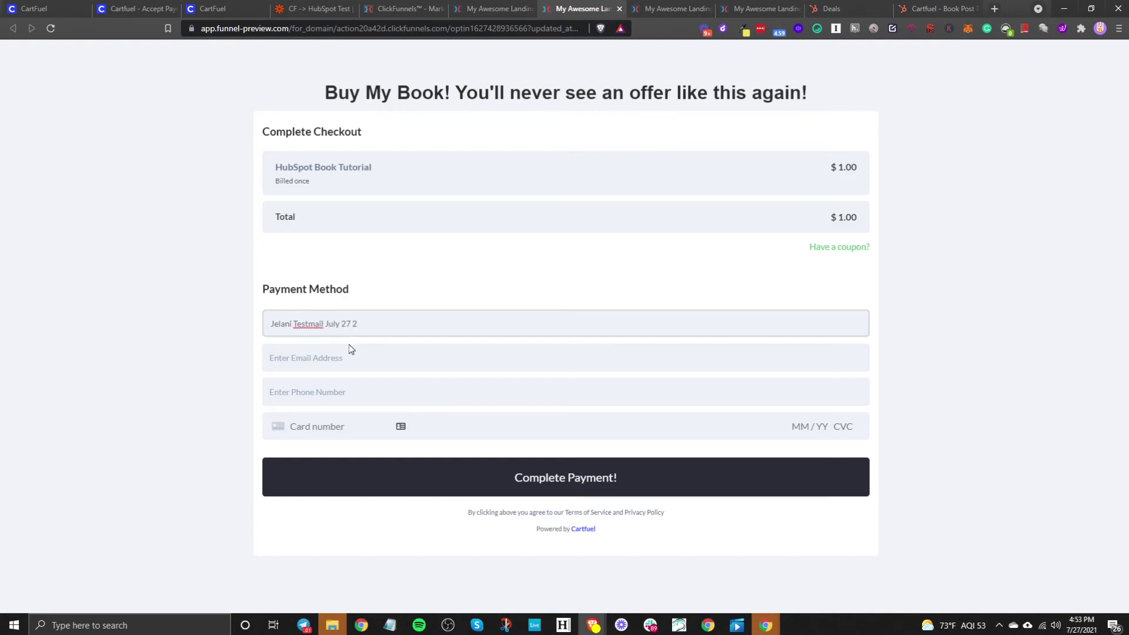
pyautogui.click(341, 358)
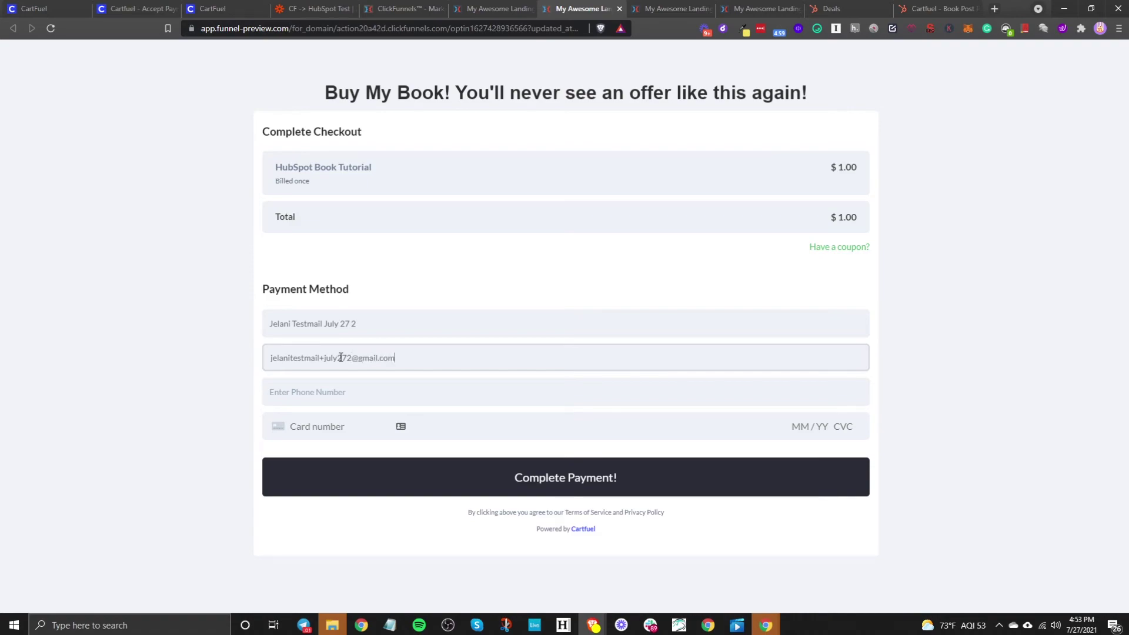
pyautogui.press('Tab')
pyautogui.write('85')
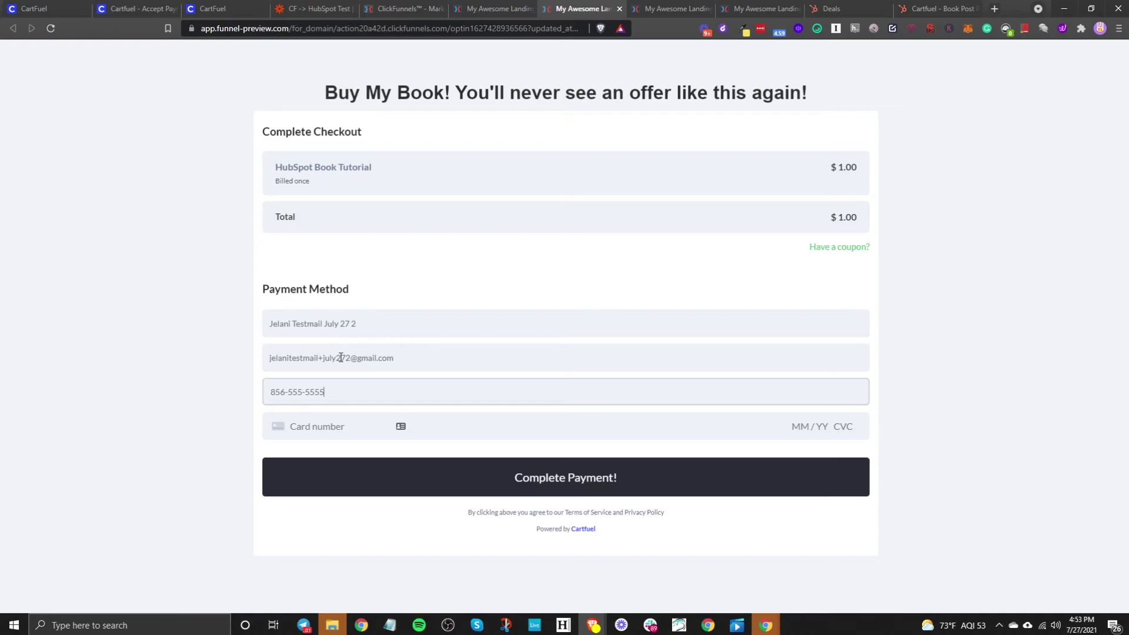
# Step: Complete the $1.00 test card payment, decline the audiobook upsell and return to HubSpot
pyautogui.click(330, 422)
pyautogui.click(547, 474)
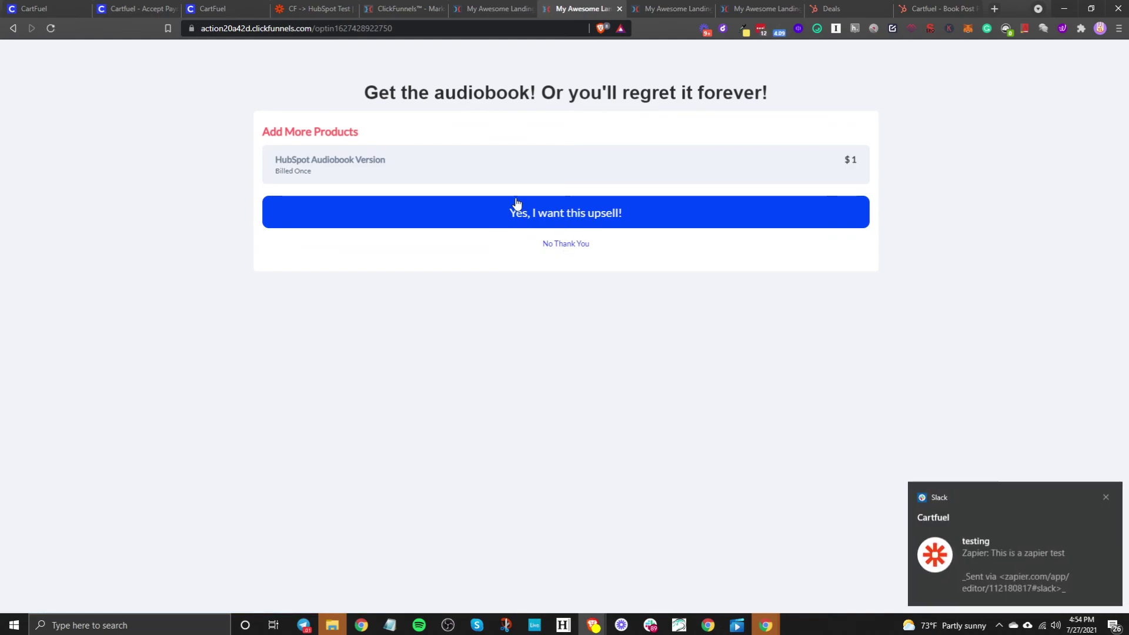
pyautogui.click(560, 250)
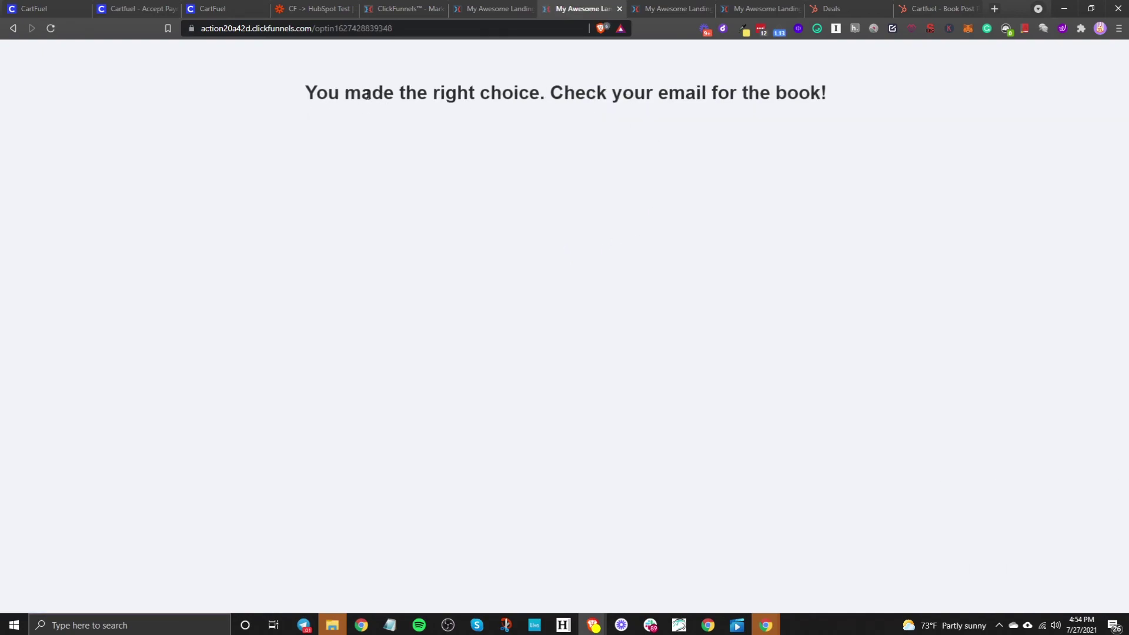
pyautogui.tripleClick(410, 92)
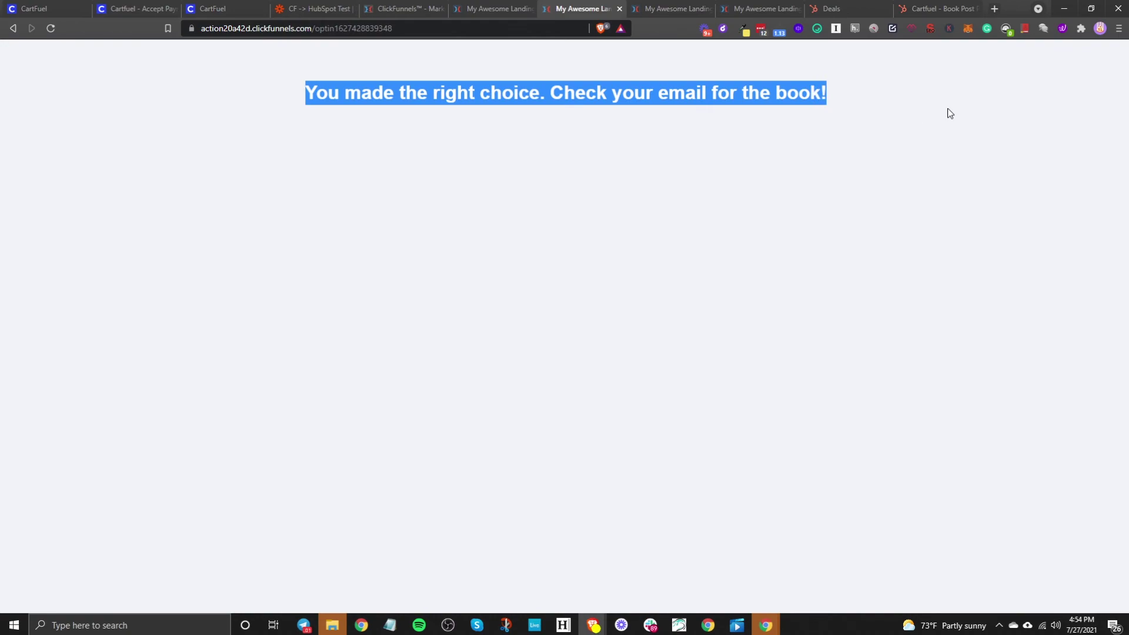
pyautogui.click(936, 5)
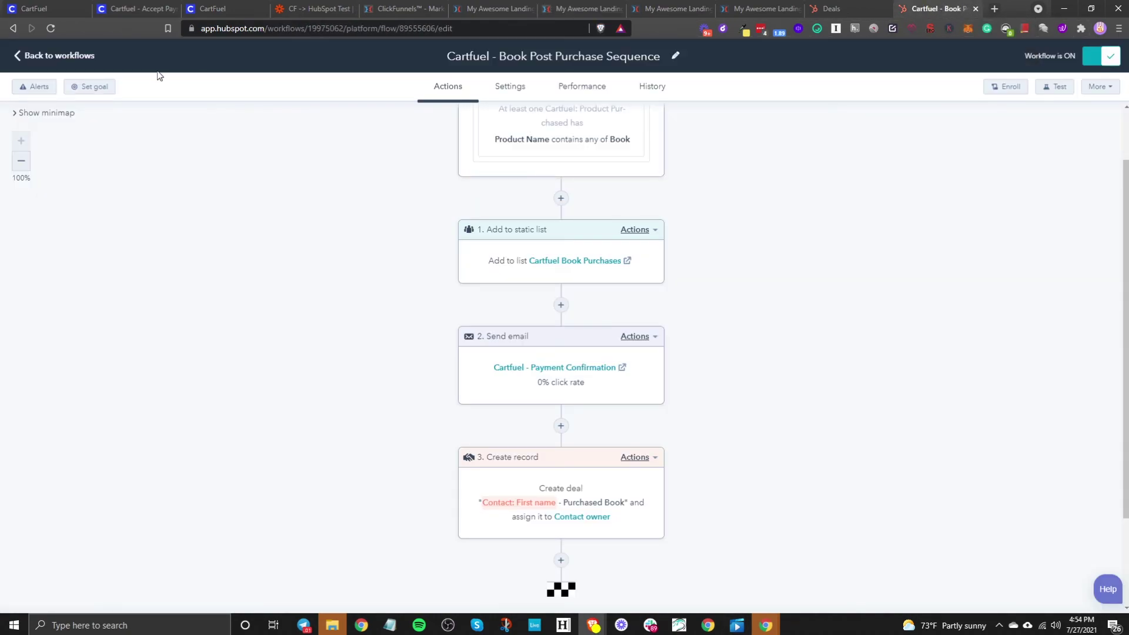
# Step: Go back to the workflows list and open the newest test buyer's contact record
pyautogui.click(75, 57)
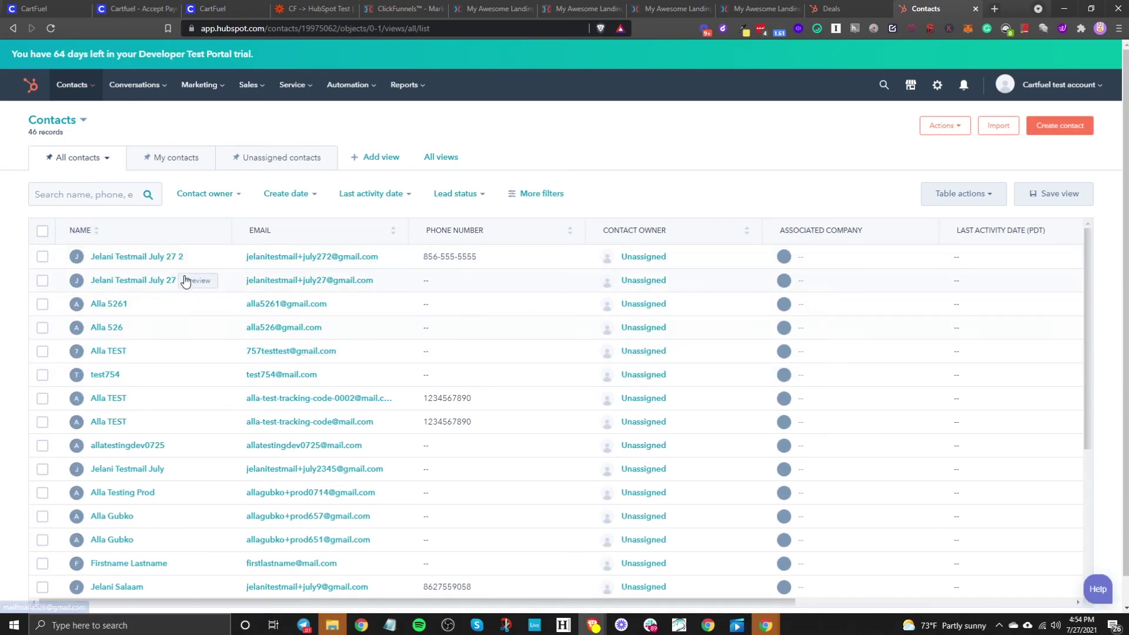
pyautogui.click(141, 257)
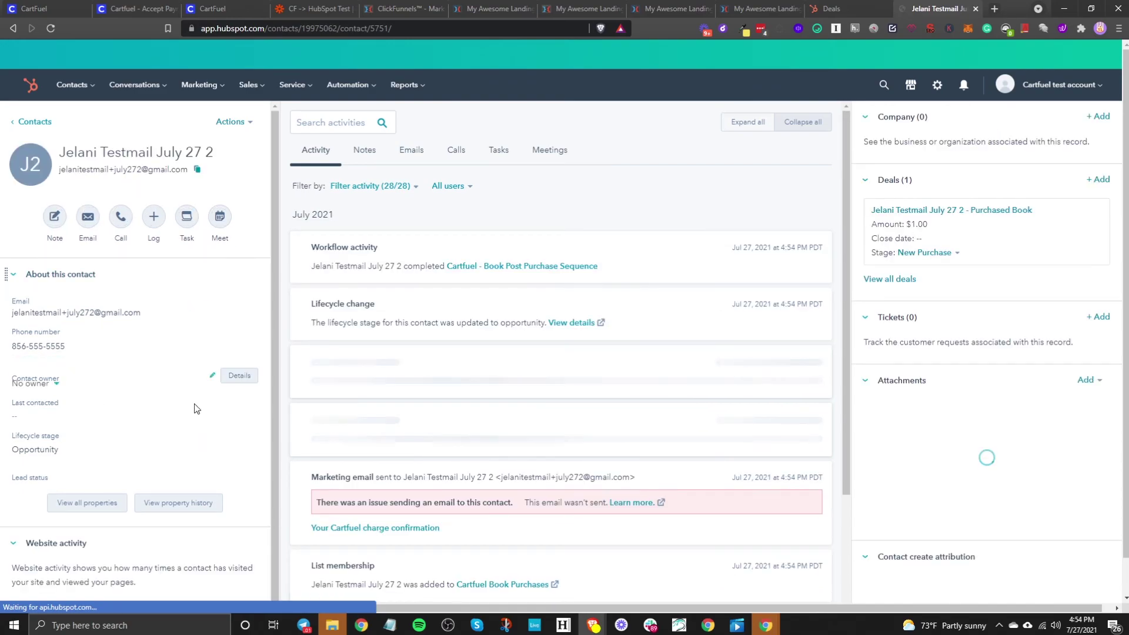
pyautogui.scroll(-3, 510, 367)
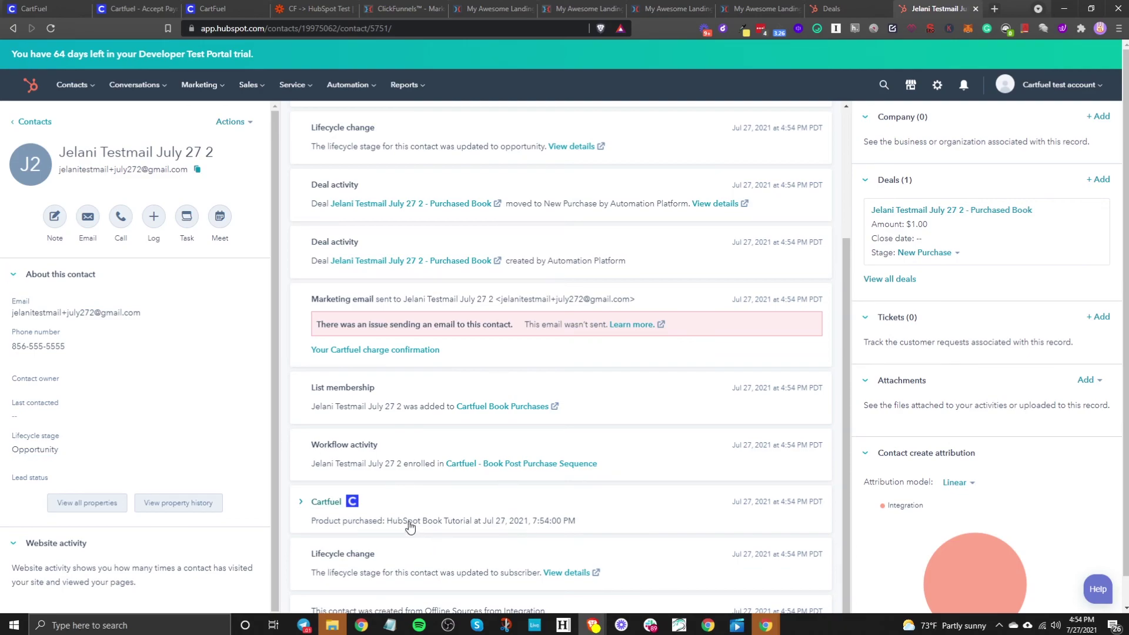
# Step: Expand the Cartfuel timeline entry and check the HubSpot Book Tutorial product, quantity and $1.00 amount
pyautogui.click(314, 501)
pyautogui.scroll(-3, 519, 502)
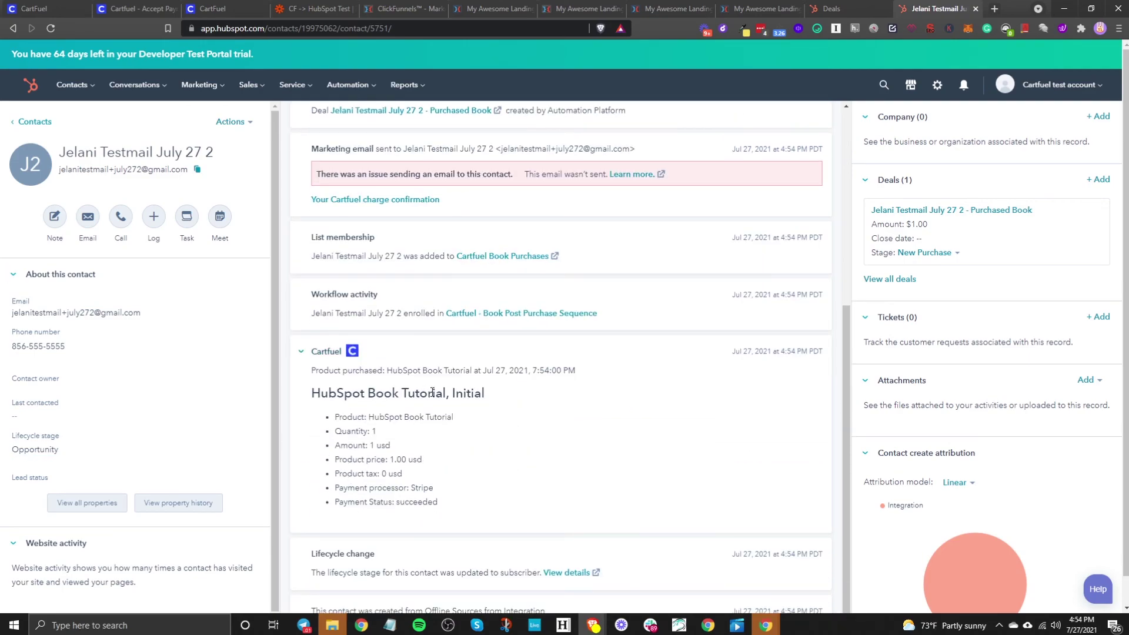
pyautogui.moveTo(362, 412); pyautogui.dragTo(541, 398)
pyautogui.moveTo(434, 430); pyautogui.dragTo(467, 466)
pyautogui.click(374, 432)
pyautogui.click(468, 466)
pyautogui.scroll(2, 409, 257)
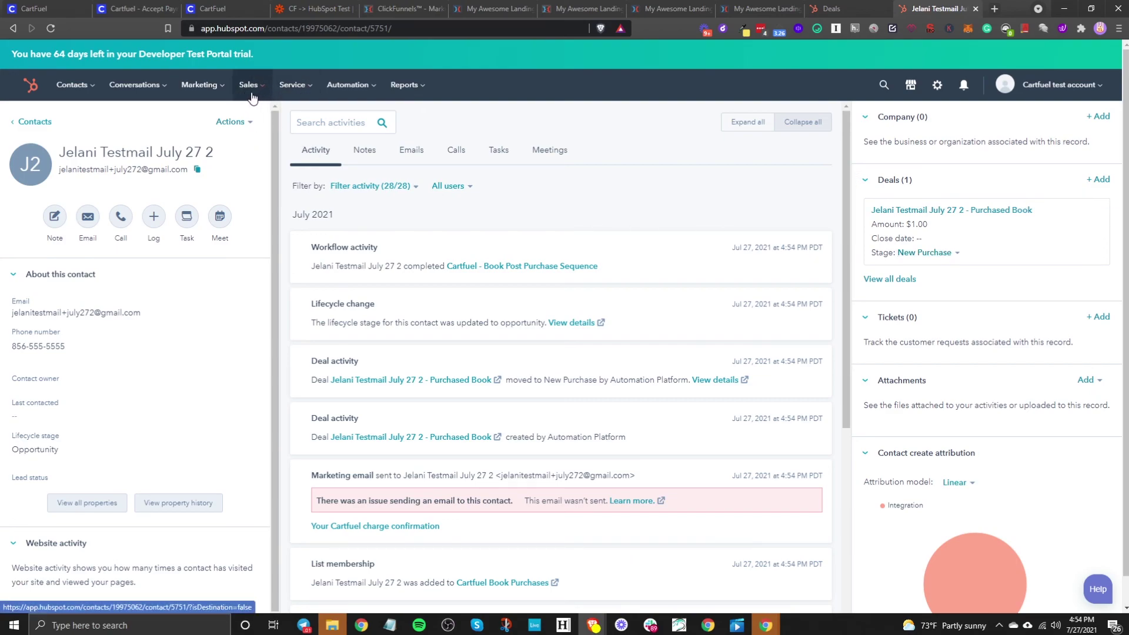
# Step: Open the $1 Purchased Book deal in the New Purchase column and confirm its linked test contact
pyautogui.moveTo(250, 87)
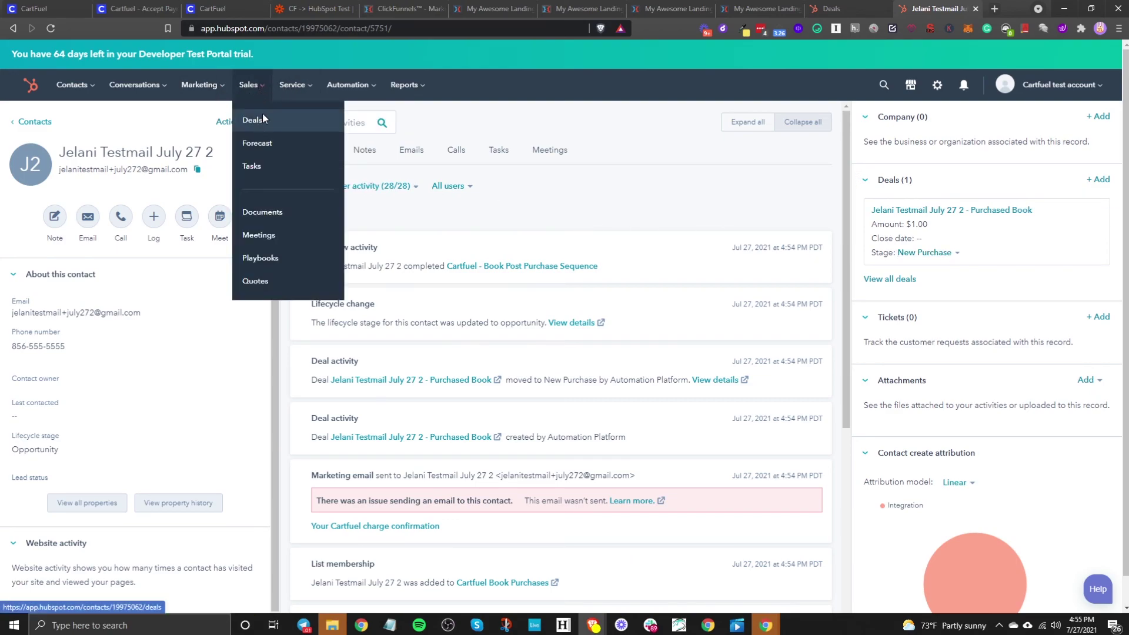
pyautogui.click(252, 120)
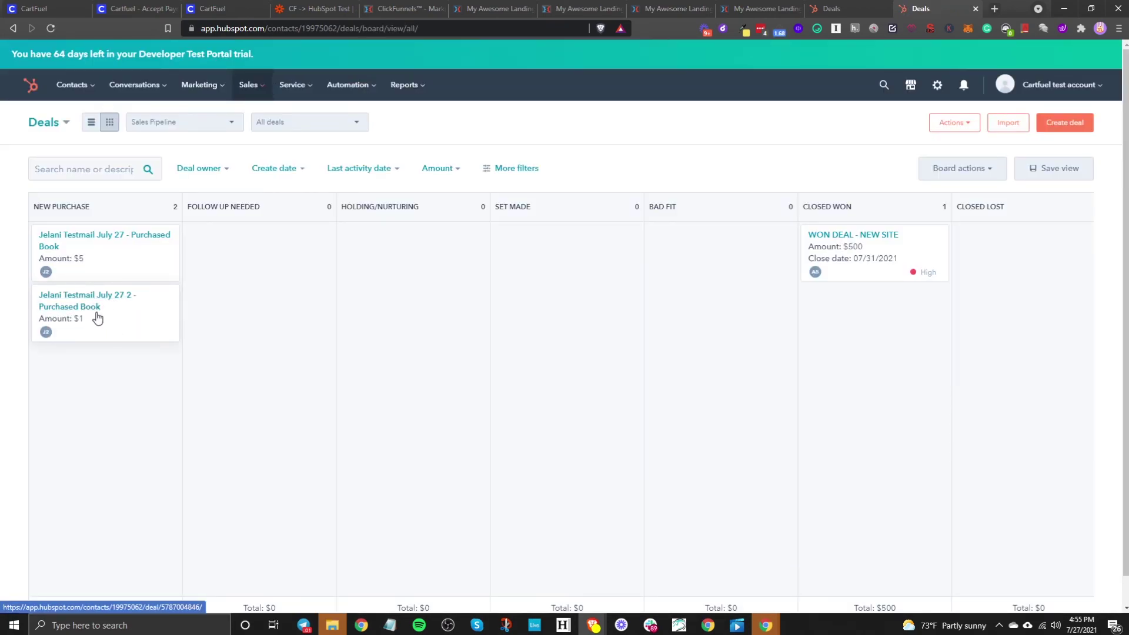
pyautogui.click(97, 318)
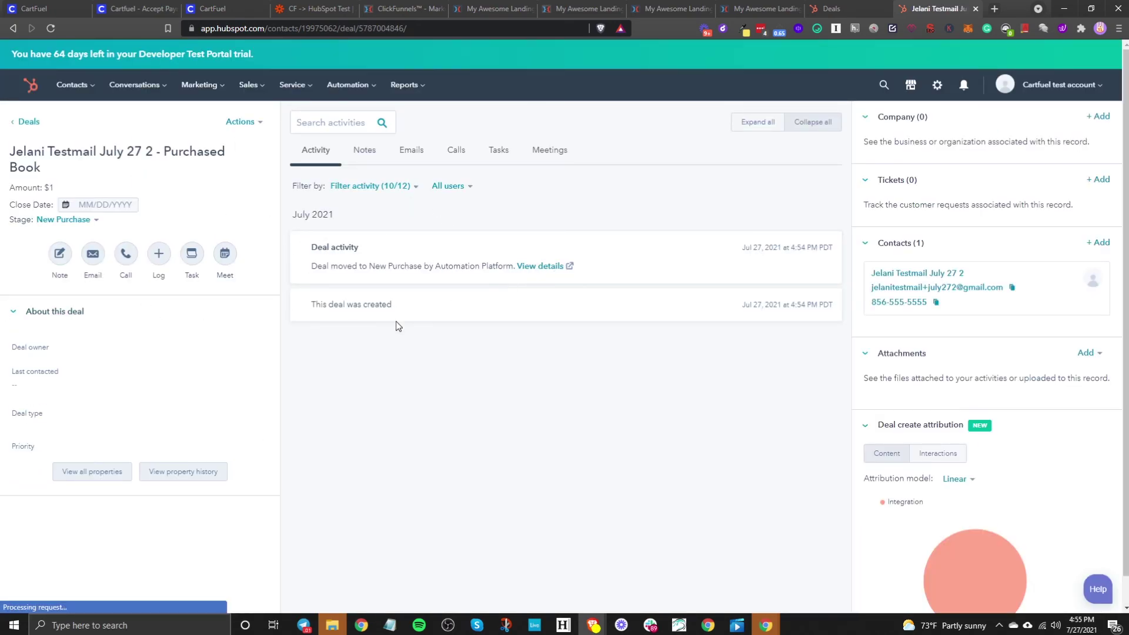
pyautogui.moveTo(256, 369)
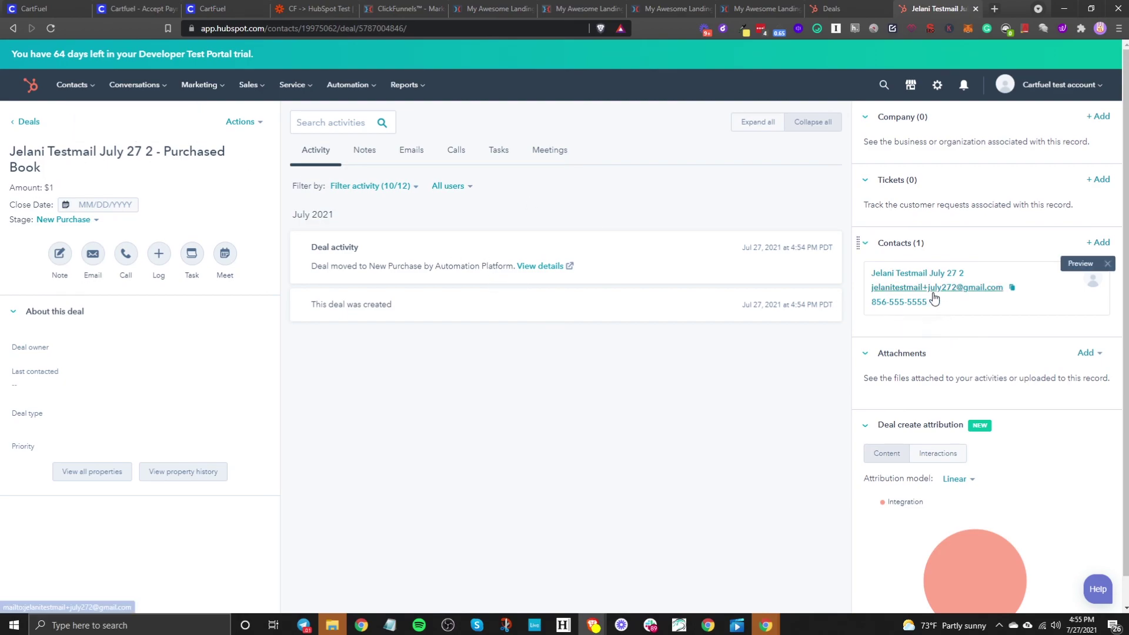
pyautogui.scroll(-3, 898, 428)
pyautogui.scroll(1, 866, 433)
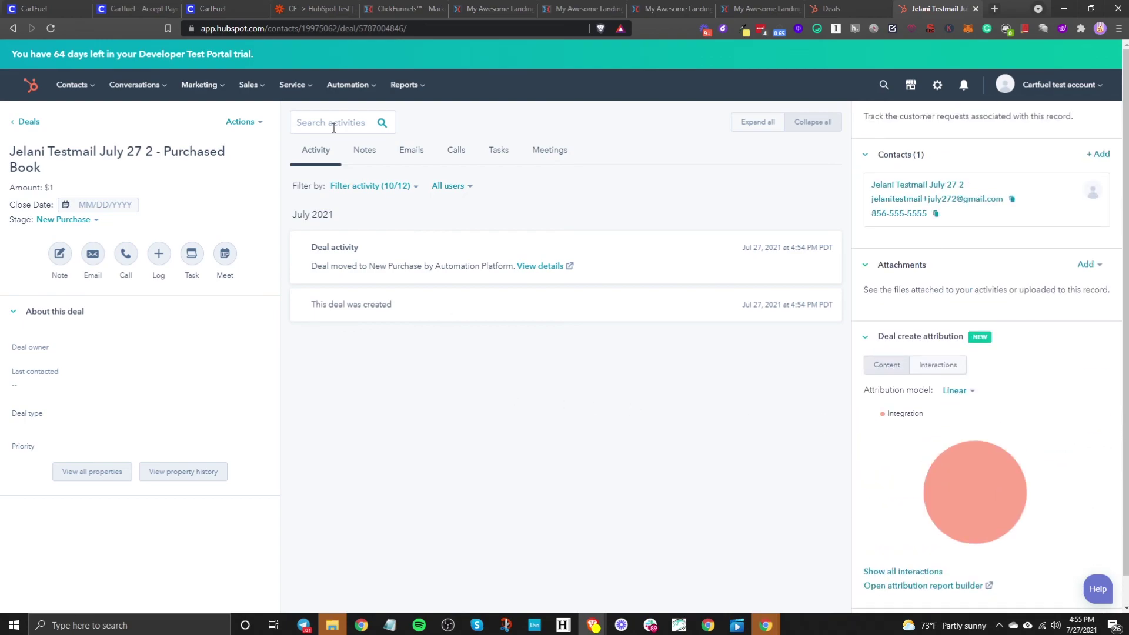